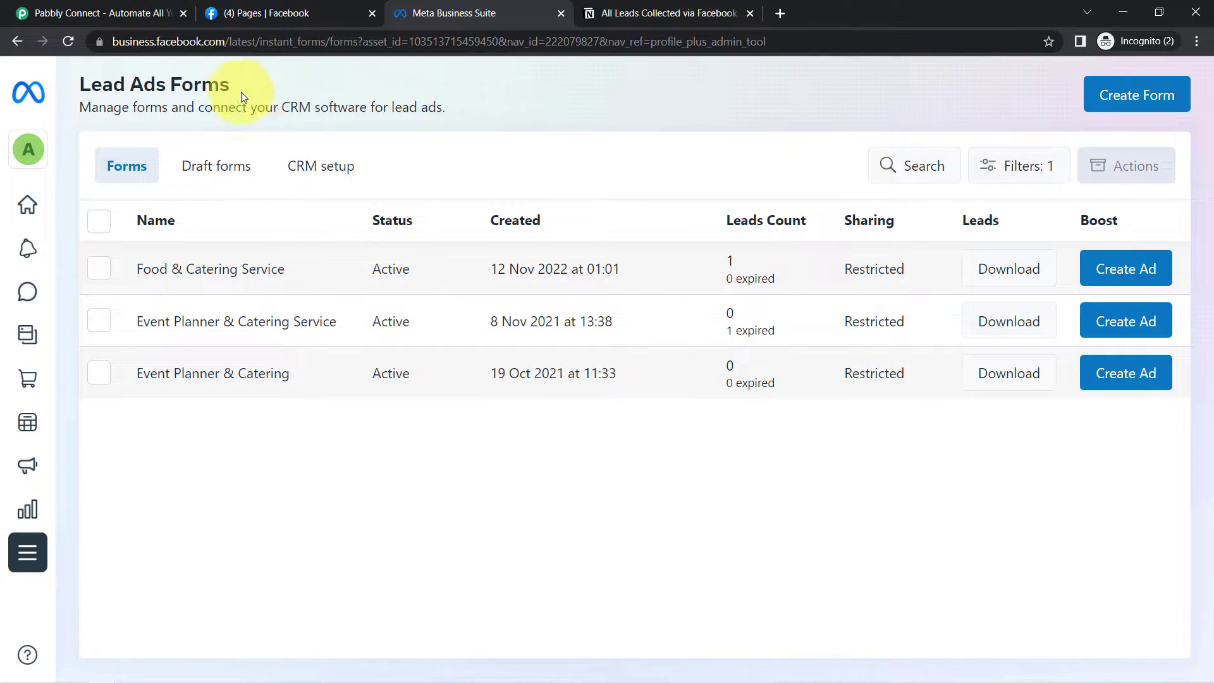
- Look over the Lead Ads Forms page and the empty Notion leads table, then return to Pabbly Connect
{"action": "left_click_drag", "start_coordinate": [97, 80], "coordinate": [186, 77]}
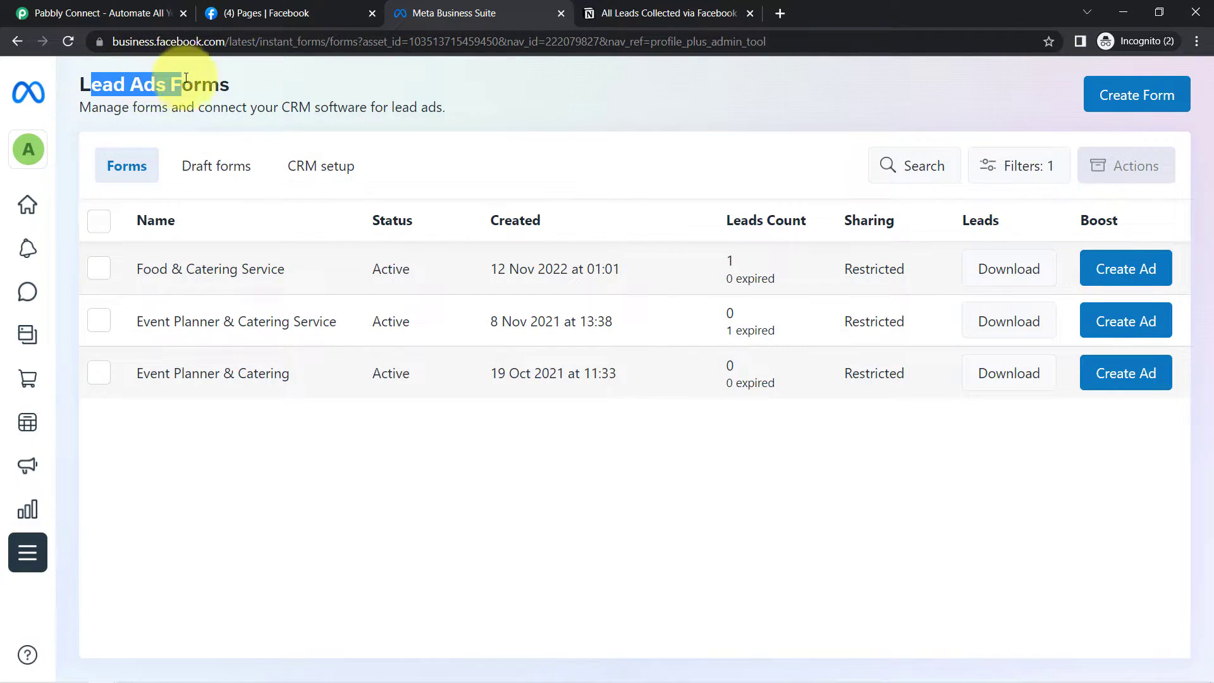
{"action": "left_click", "coordinate": [708, 13]}
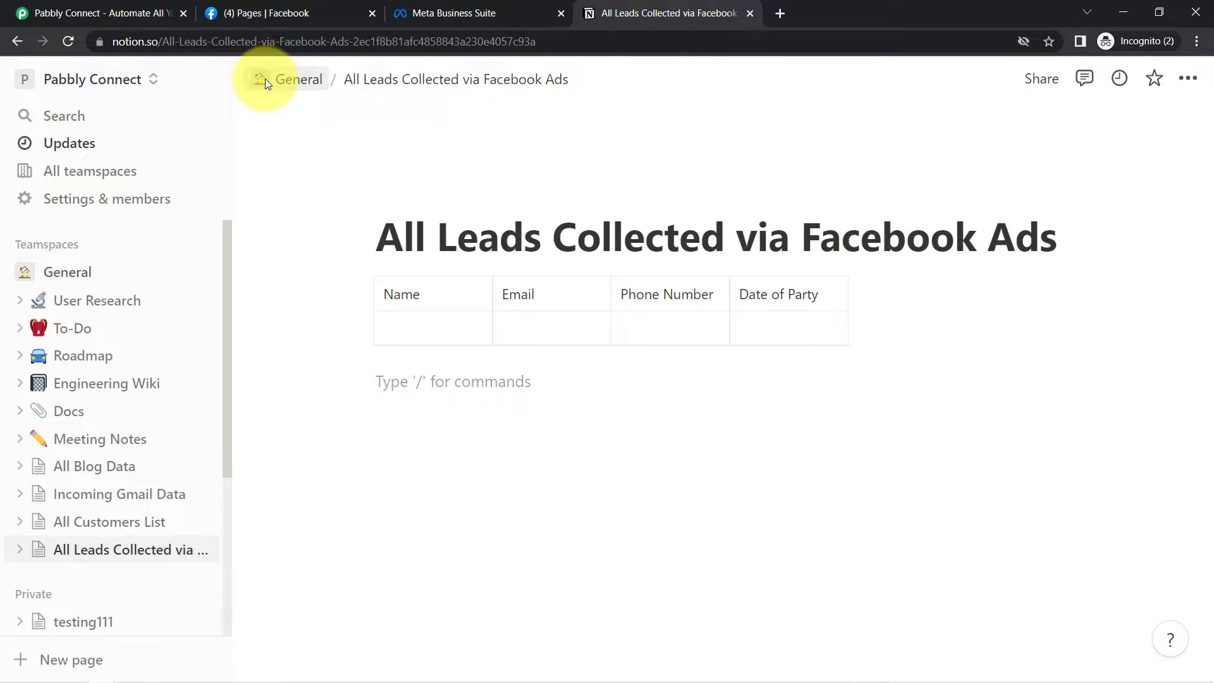
{"action": "left_click", "coordinate": [95, 13]}
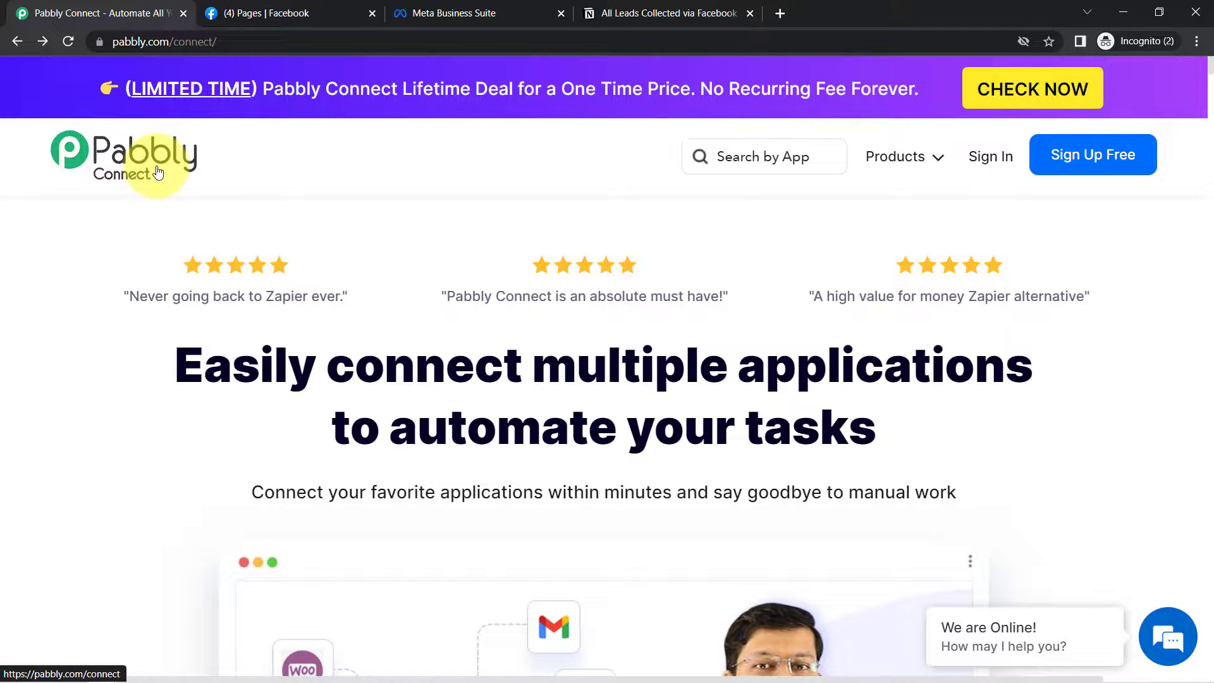
- Sign in to the Pabbly account and launch Pabbly Connect from the All Apps page
{"action": "left_click_drag", "start_coordinate": [125, 41], "coordinate": [236, 43]}
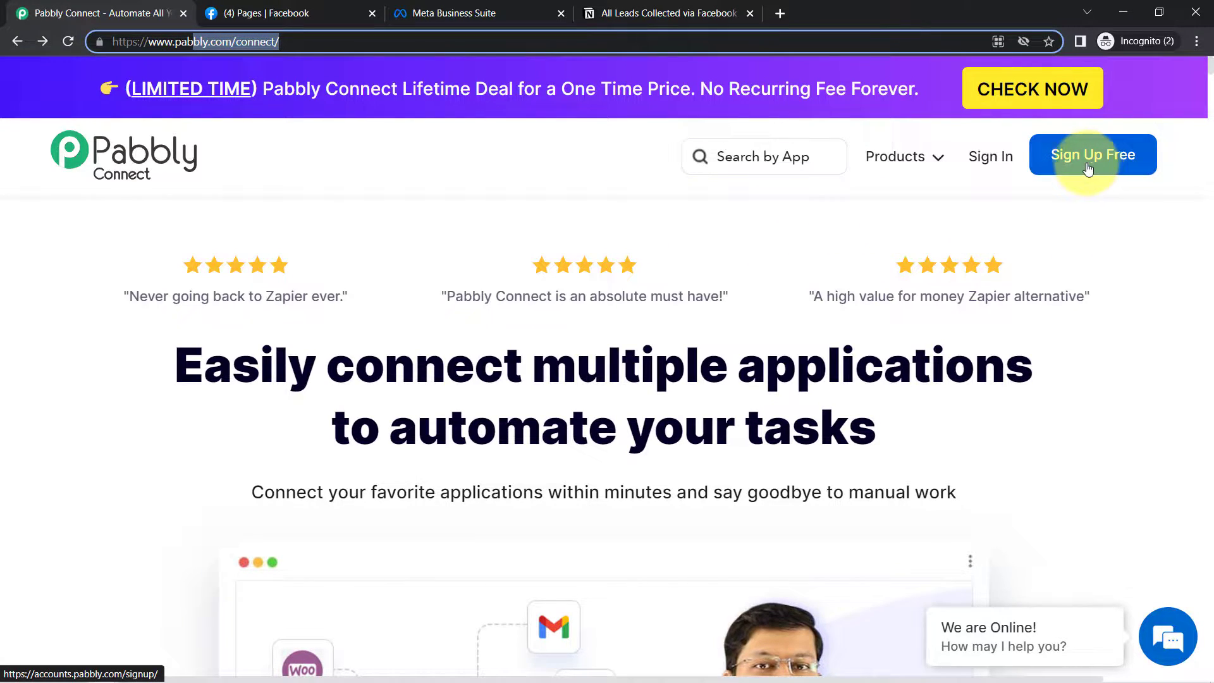
{"action": "left_click", "coordinate": [1004, 165]}
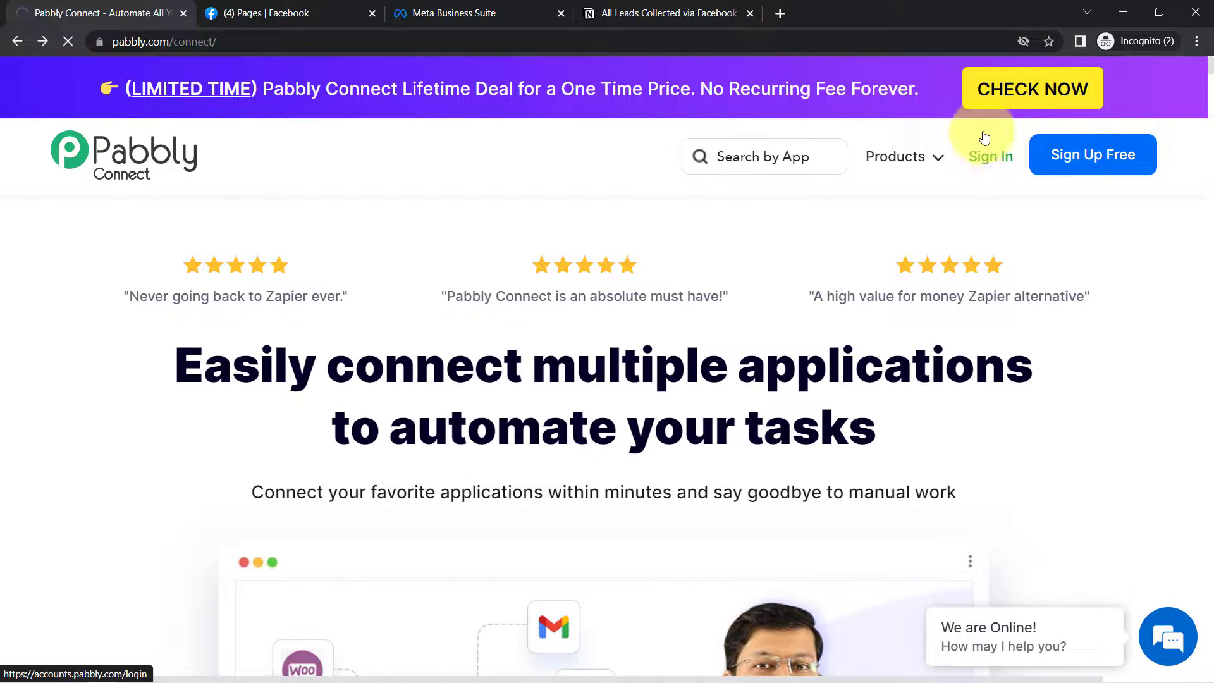
{"action": "left_click", "coordinate": [989, 167]}
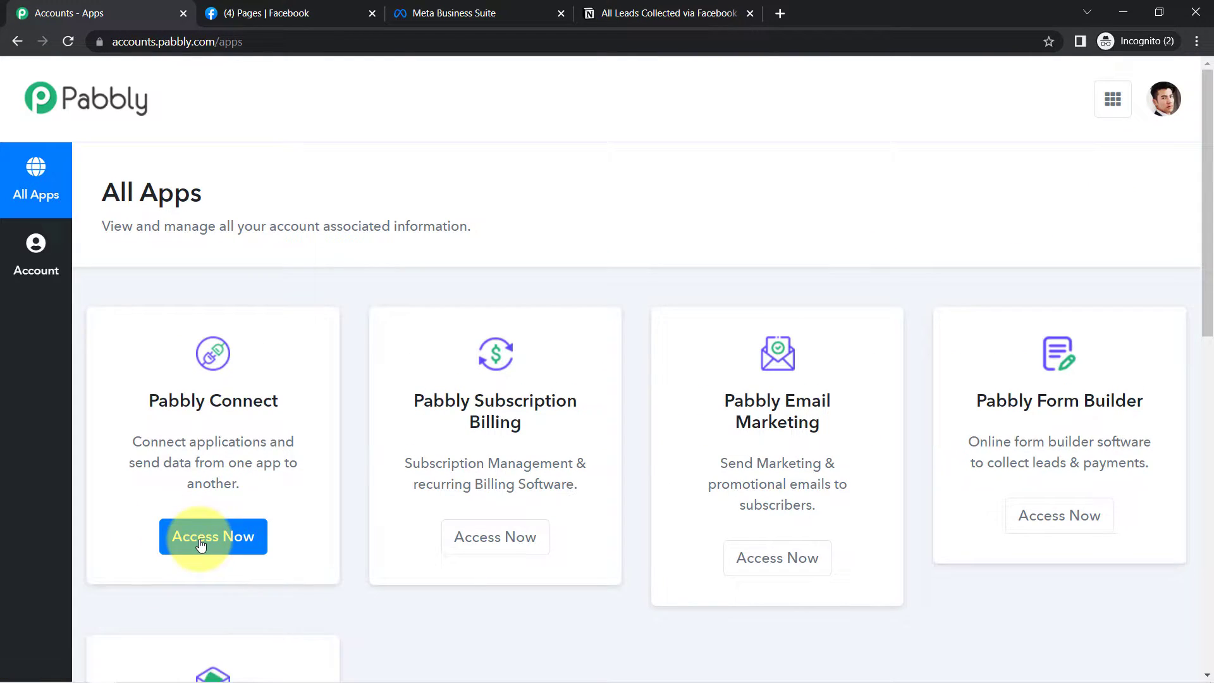
{"action": "left_click", "coordinate": [209, 530]}
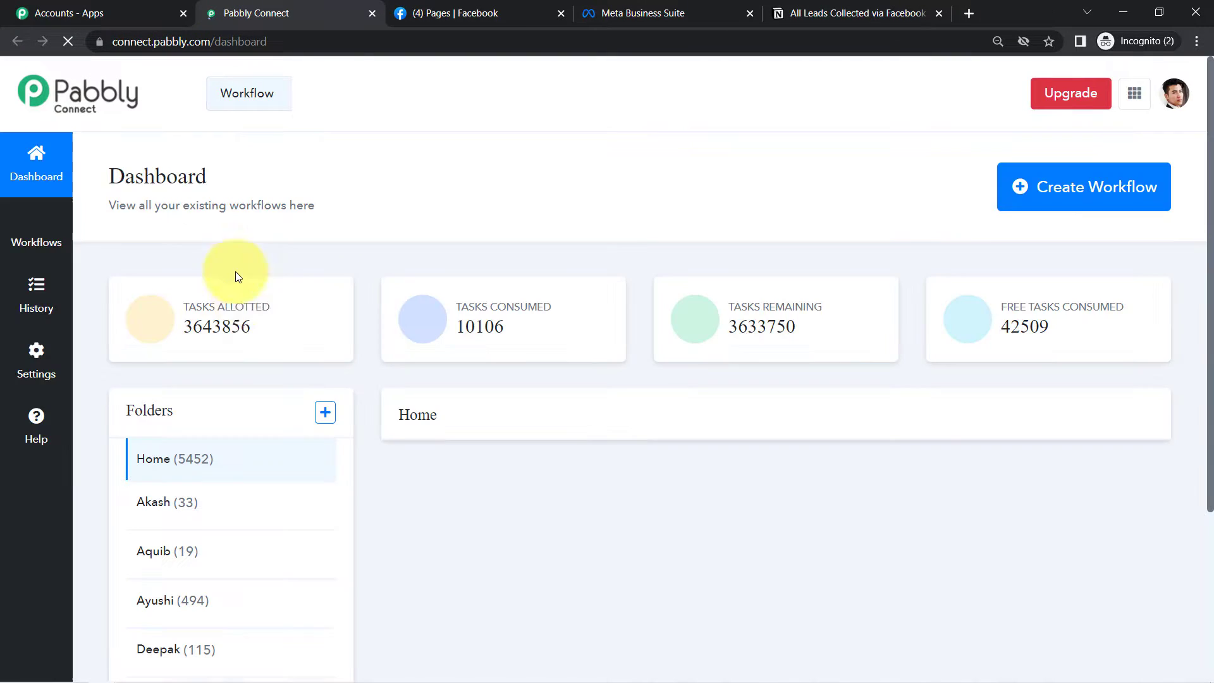
- Create a new workflow named 'Collect Facebook Leads to Notion Database Automatically'
{"action": "left_click_drag", "start_coordinate": [149, 176], "coordinate": [251, 185]}
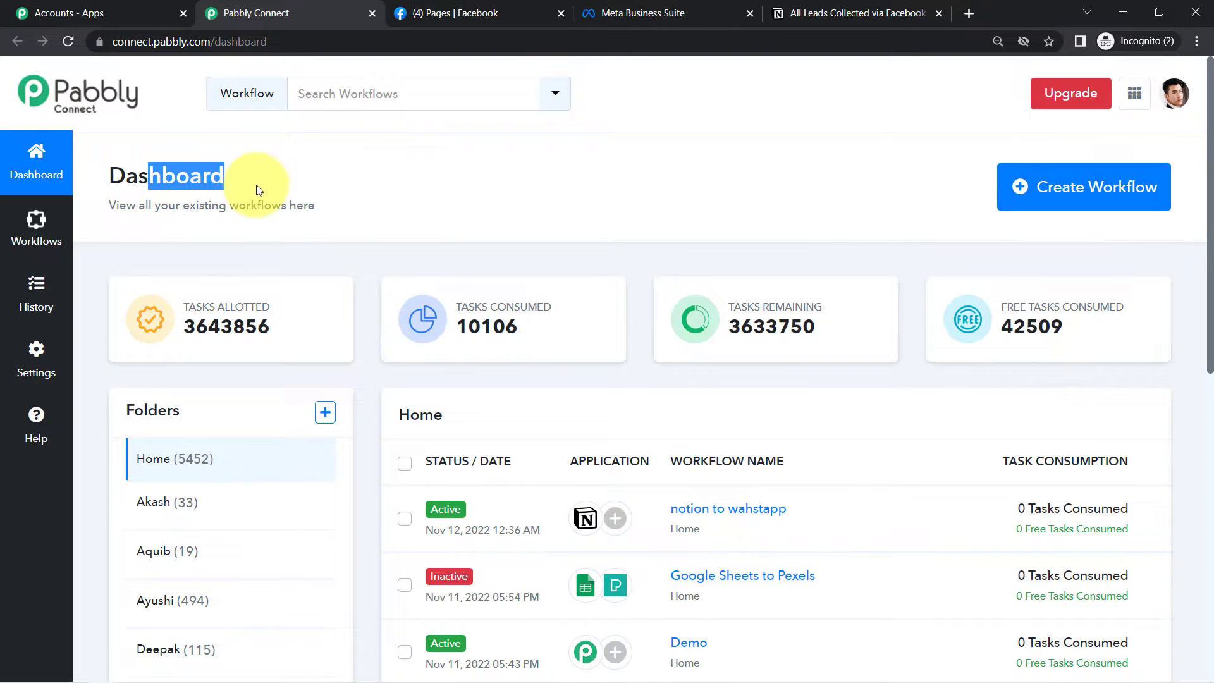
{"action": "left_click", "coordinate": [1066, 199]}
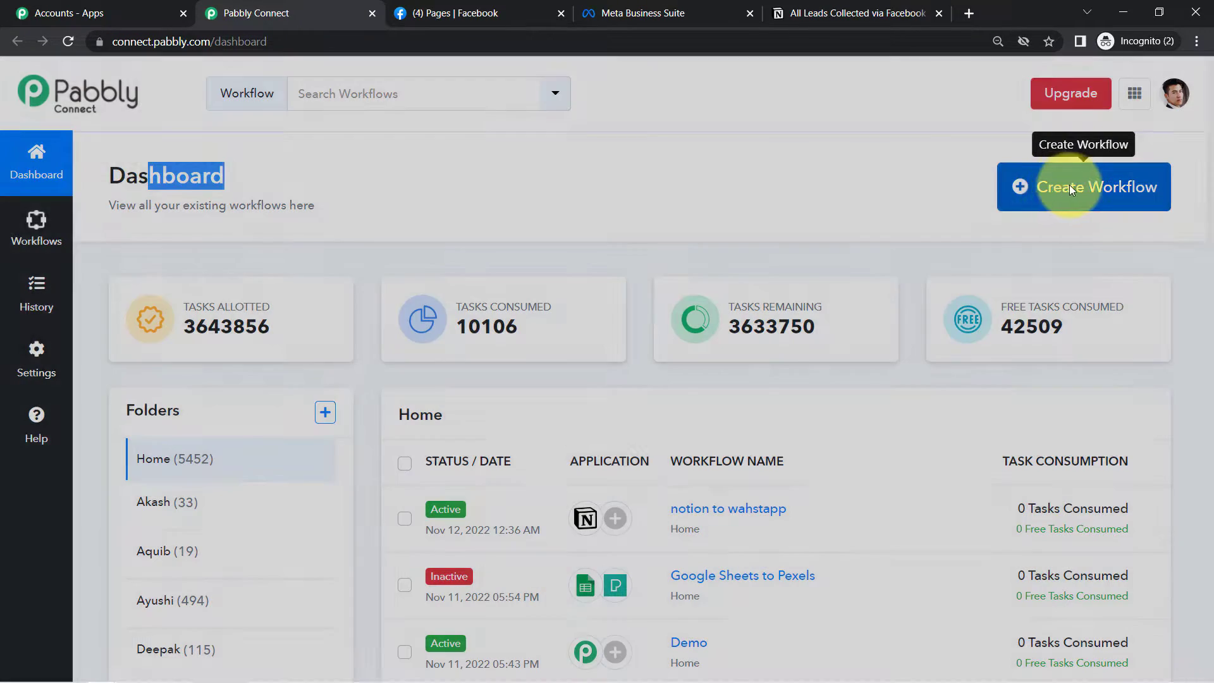
{"action": "left_click", "coordinate": [548, 380]}
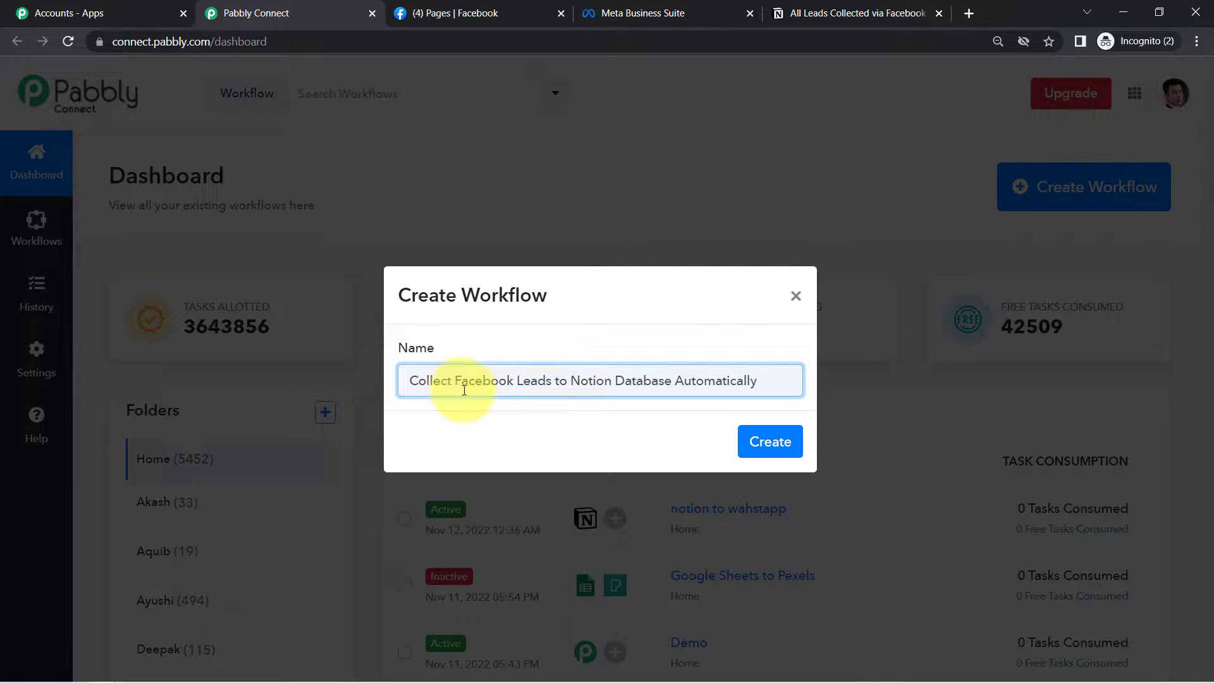
{"action": "left_click_drag", "start_coordinate": [430, 385], "coordinate": [732, 385]}
{"action": "left_click", "coordinate": [761, 438]}
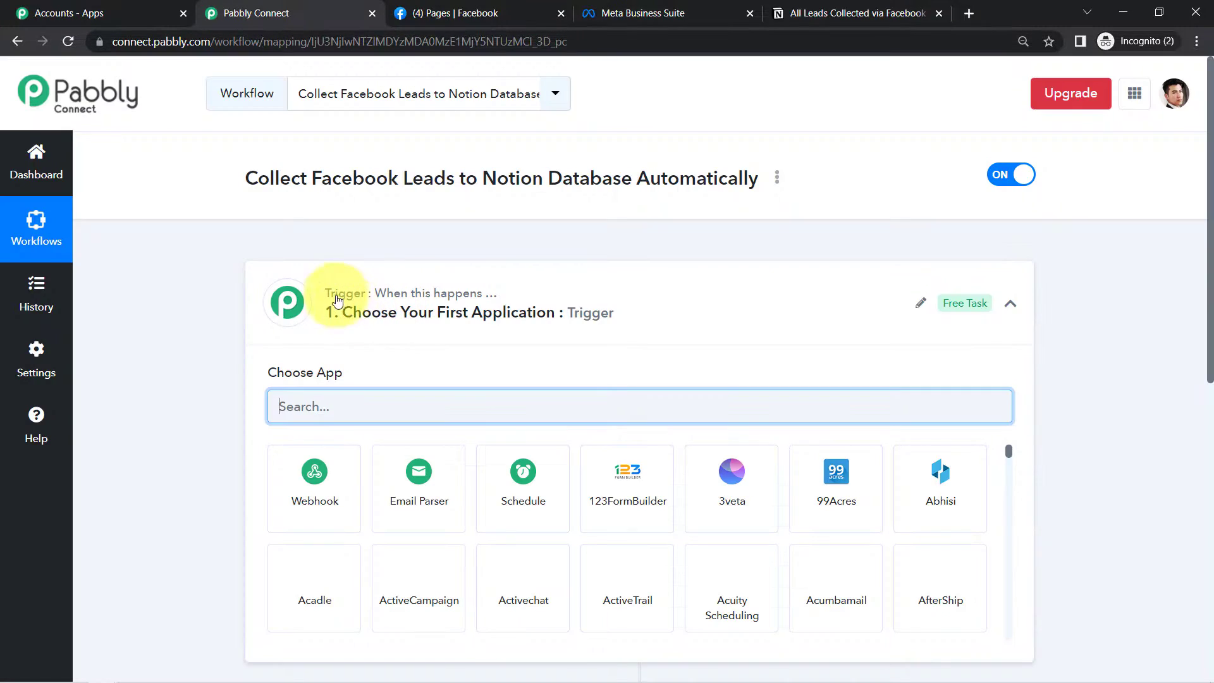
{"action": "left_click", "coordinate": [321, 298]}
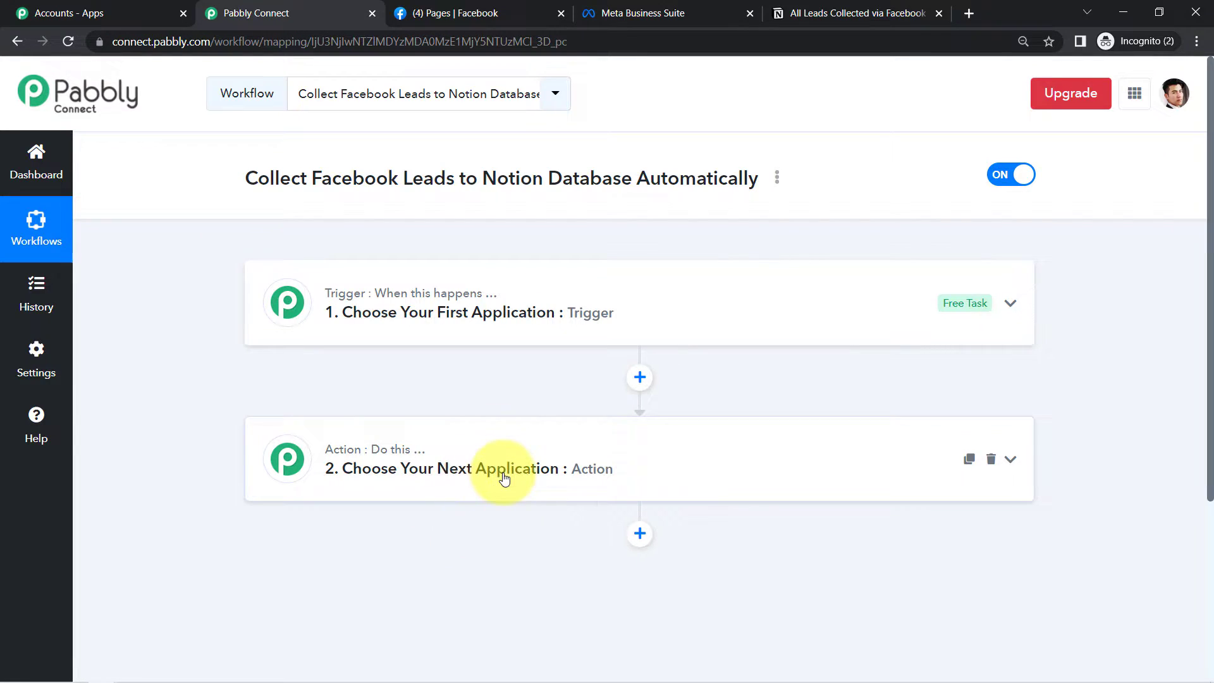
{"action": "left_click_drag", "start_coordinate": [257, 178], "coordinate": [612, 178]}
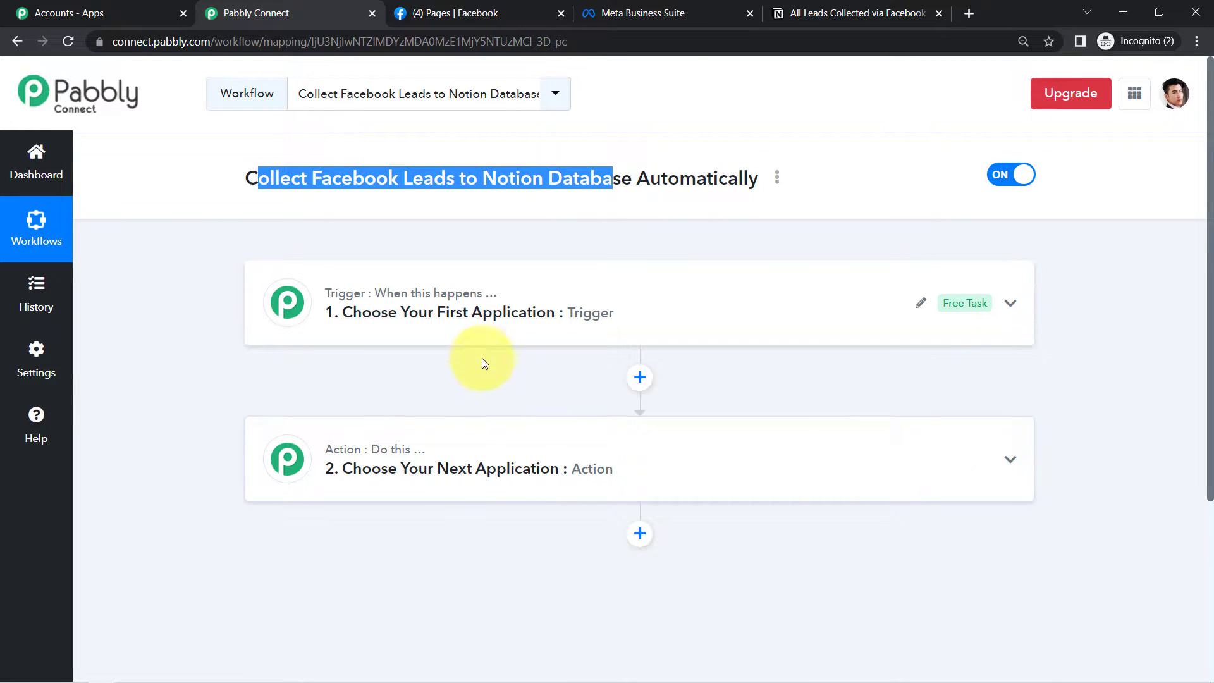
- Search 'facebo' and choose Facebook Lead Ads as the trigger app
{"action": "left_click", "coordinate": [497, 325]}
{"action": "left_click", "coordinate": [312, 405]}
{"action": "type", "text": "f"}
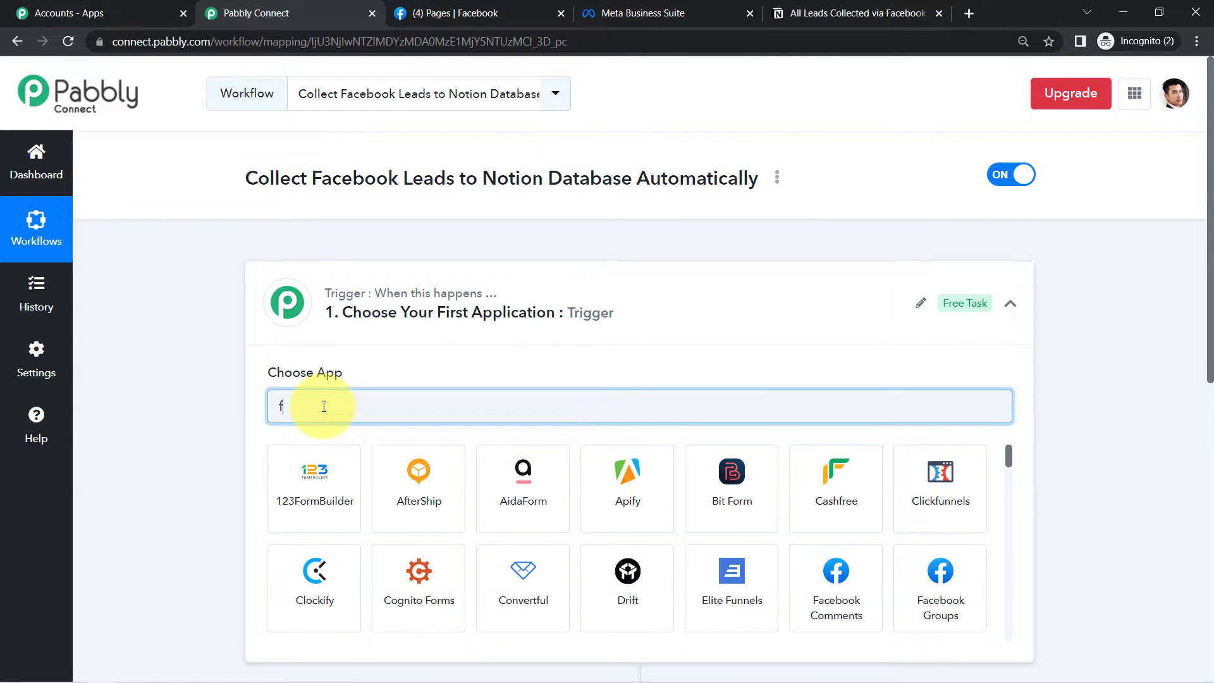
{"action": "type", "text": "ac"}
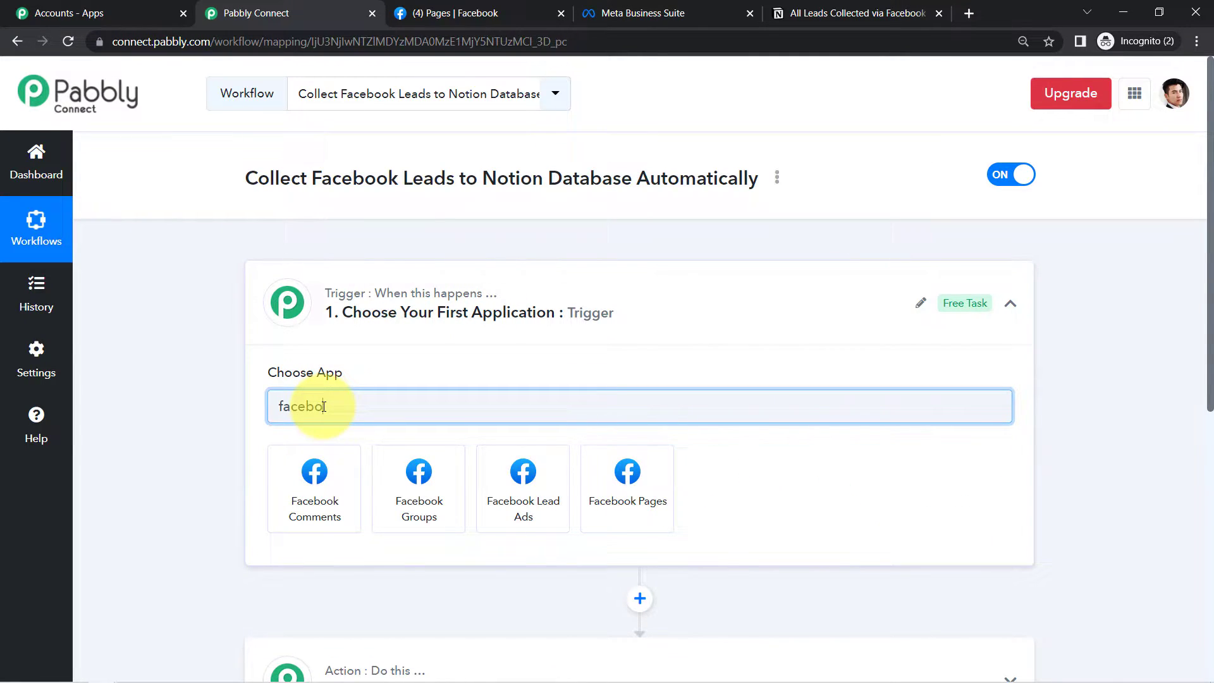
{"action": "type", "text": "ebo"}
{"action": "left_click", "coordinate": [509, 490]}
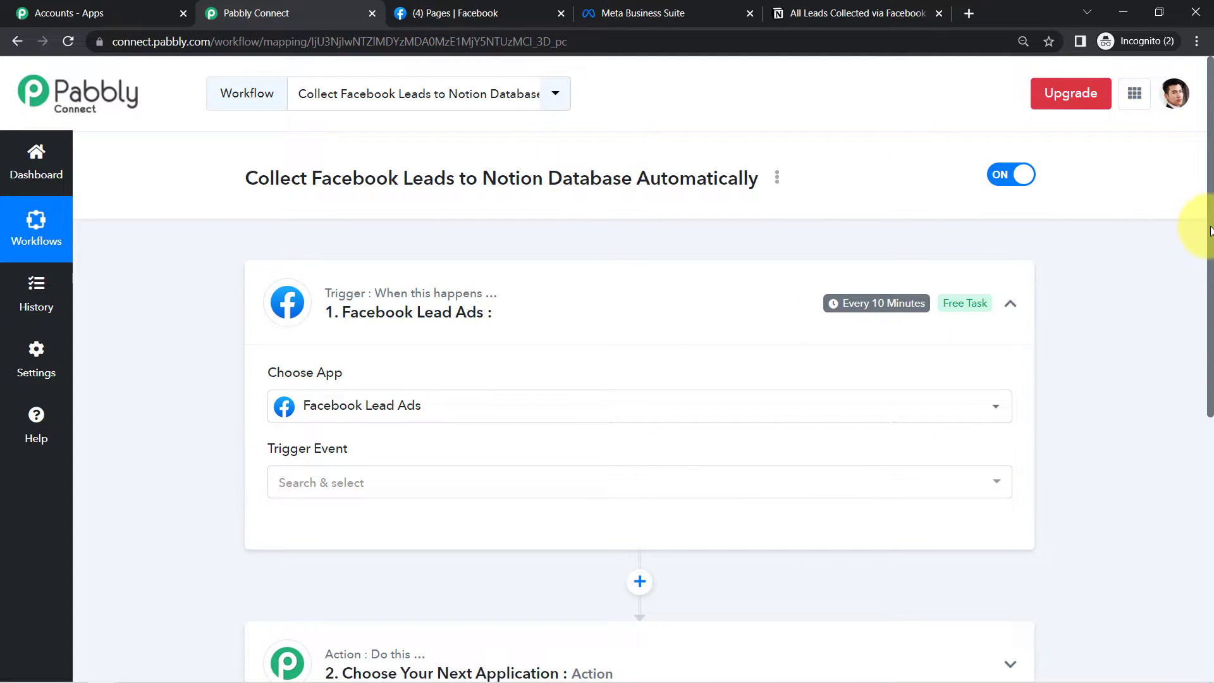
{"action": "left_click_drag", "start_coordinate": [1208, 225], "coordinate": [1207, 306]}
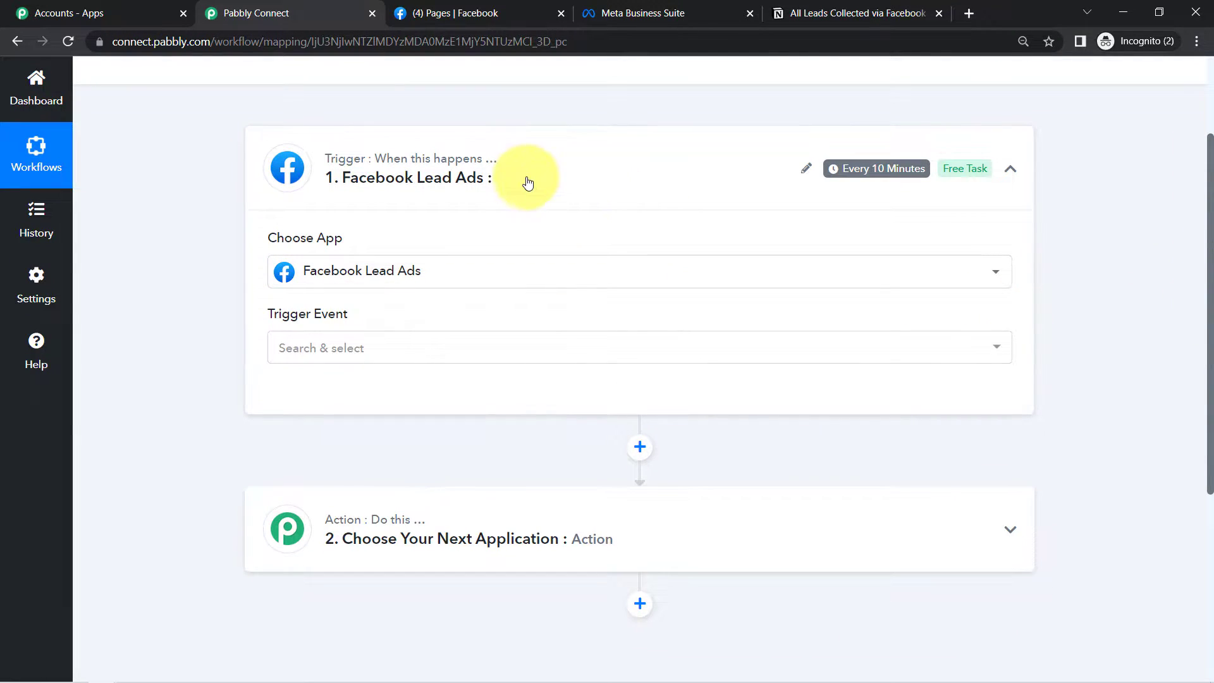
- Set the trigger event to New Lead (Instant) and start connecting the Facebook account
{"action": "left_click", "coordinate": [306, 357]}
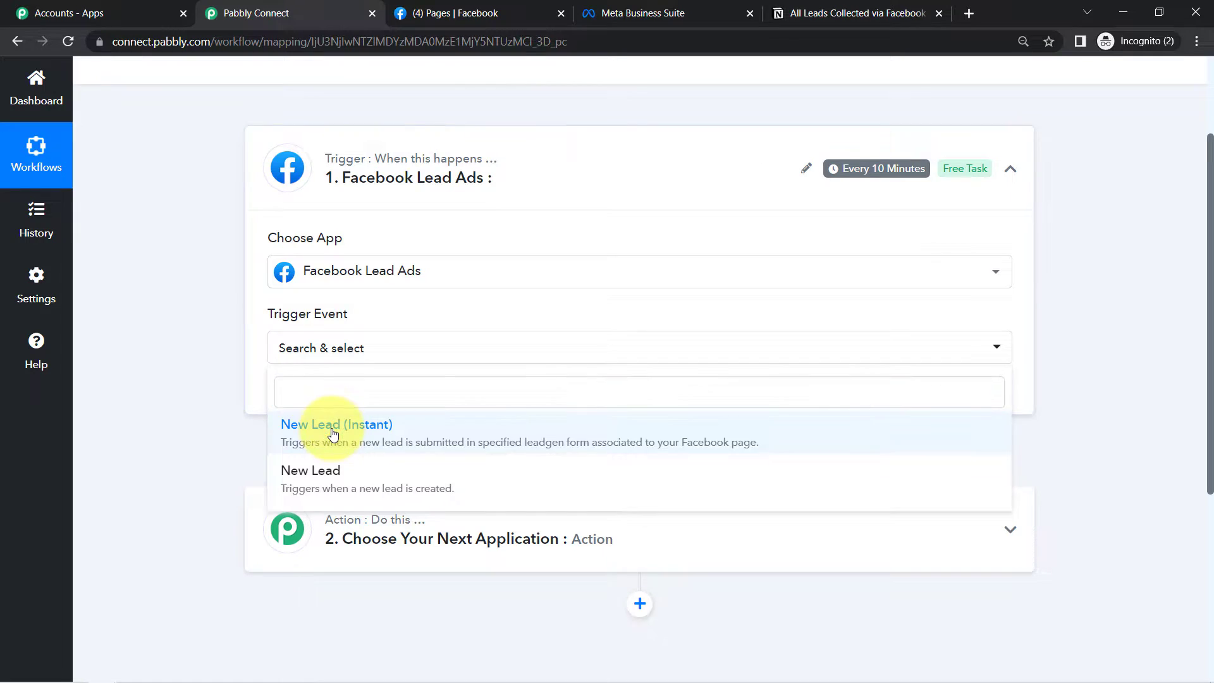
{"action": "left_click", "coordinate": [313, 429]}
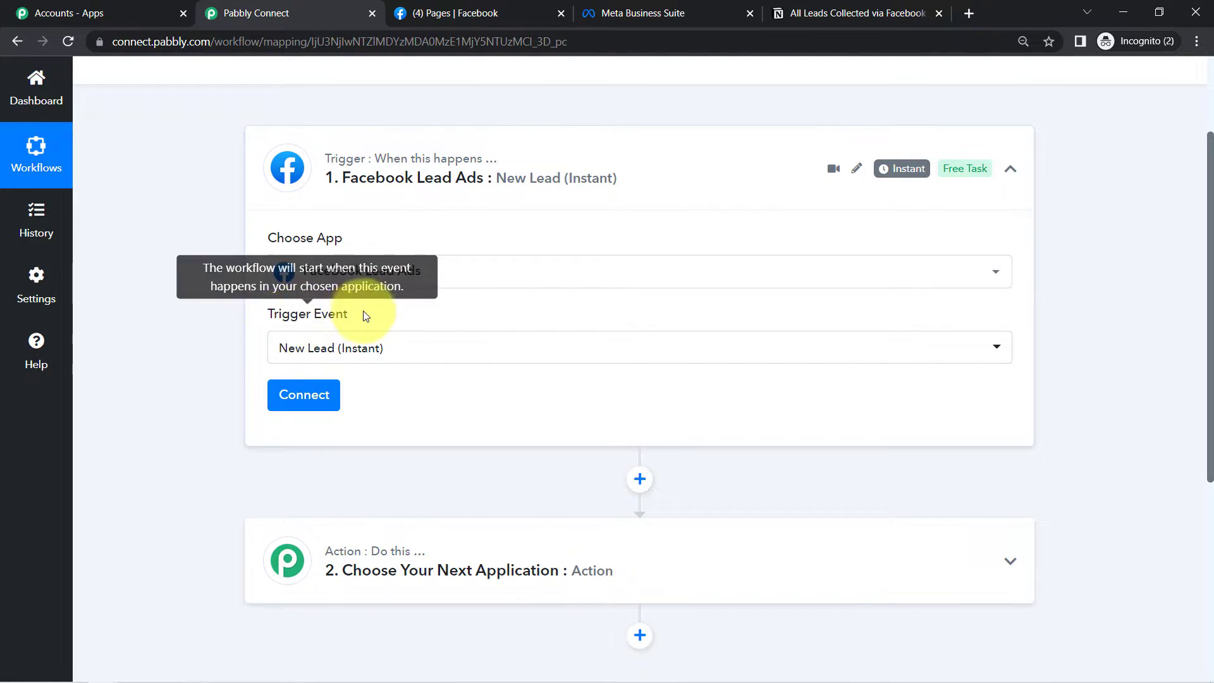
{"action": "left_click", "coordinate": [354, 353]}
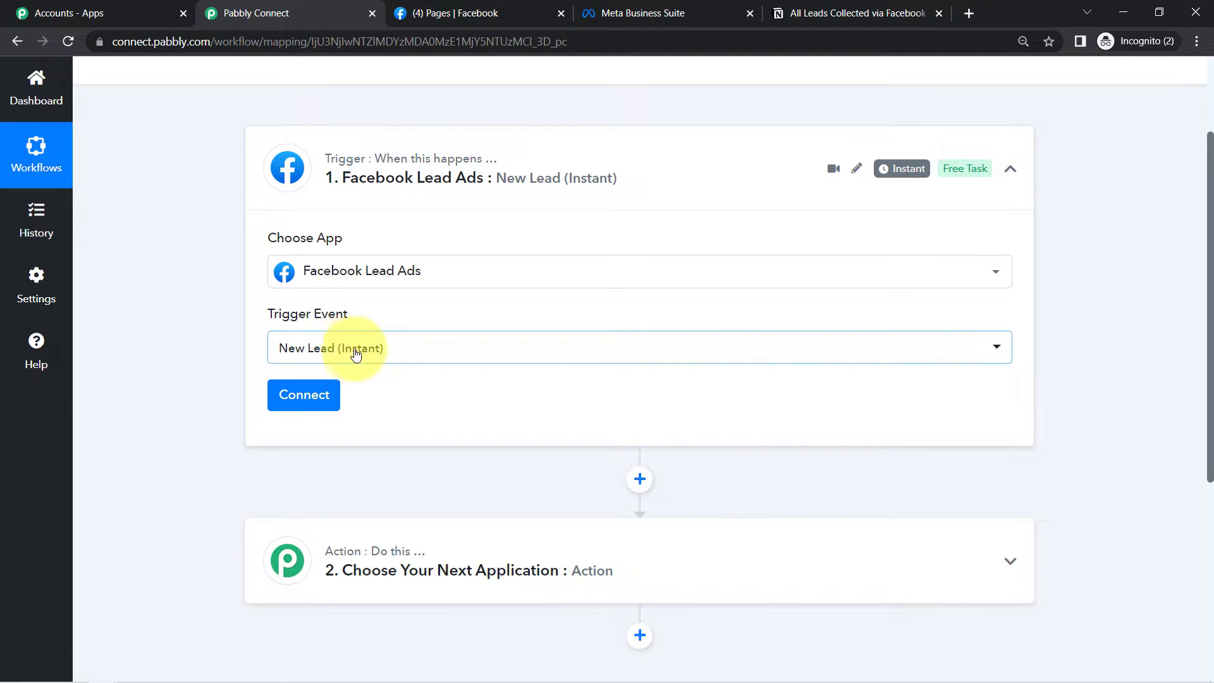
{"action": "left_click", "coordinate": [303, 403]}
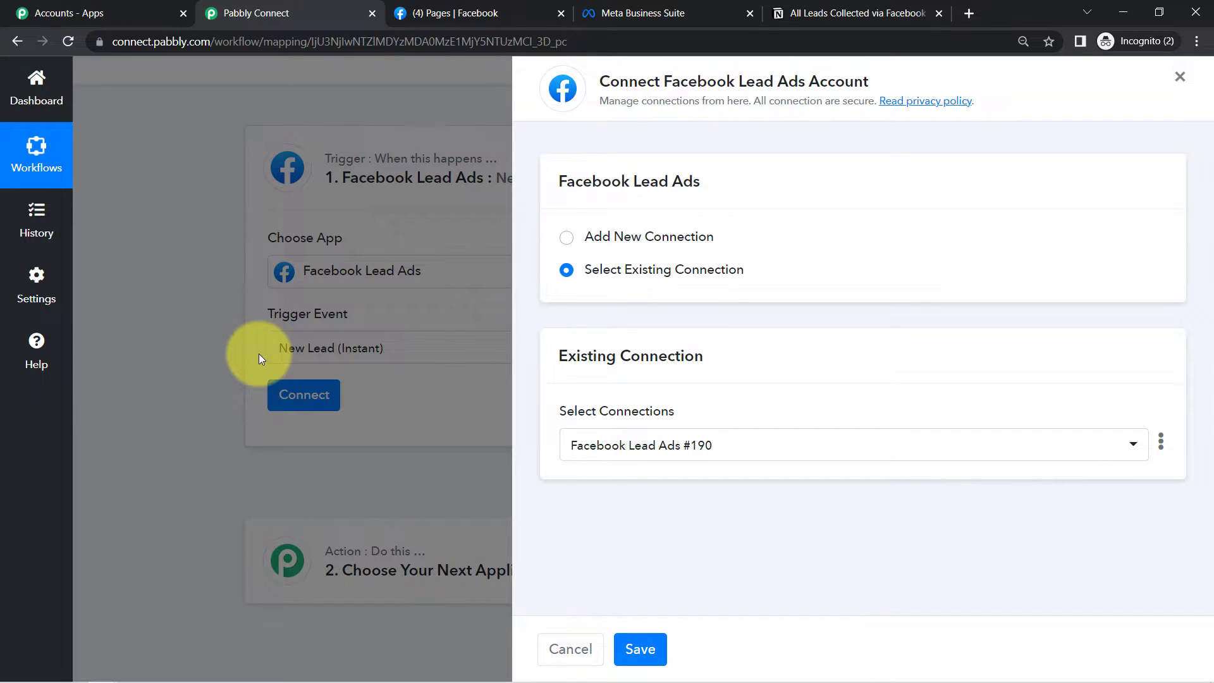
- Add and authorize a new Facebook Lead Ads connection
{"action": "left_click", "coordinate": [648, 245]}
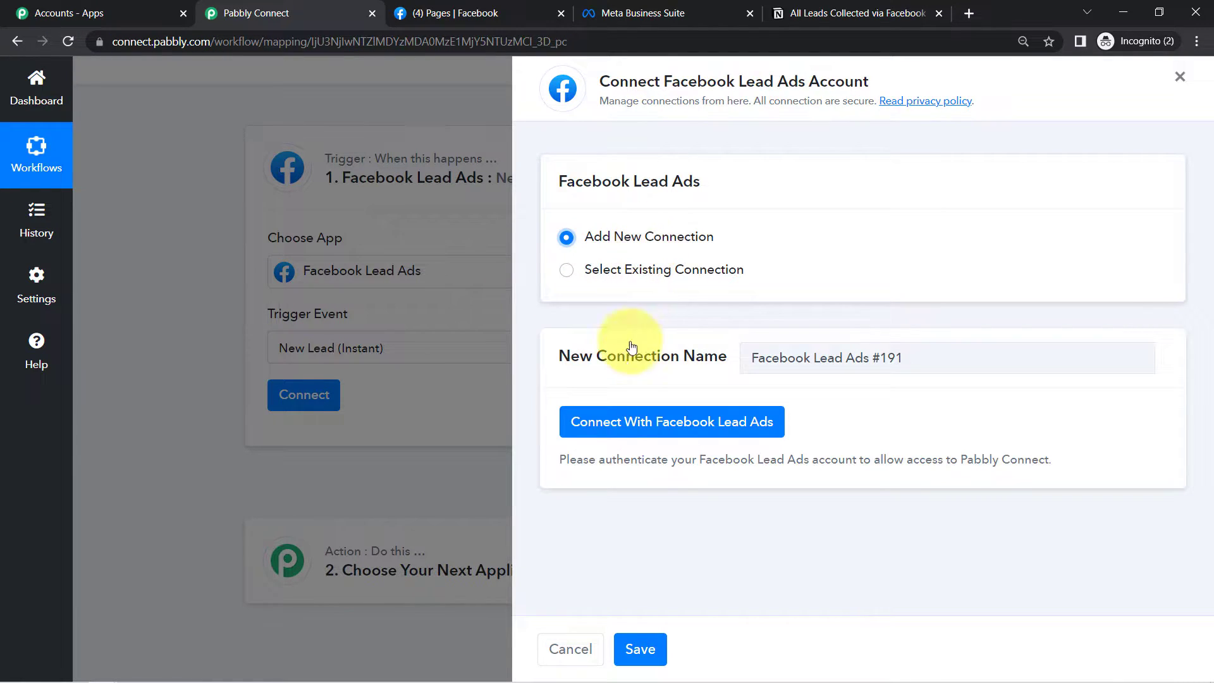
{"action": "left_click", "coordinate": [608, 432]}
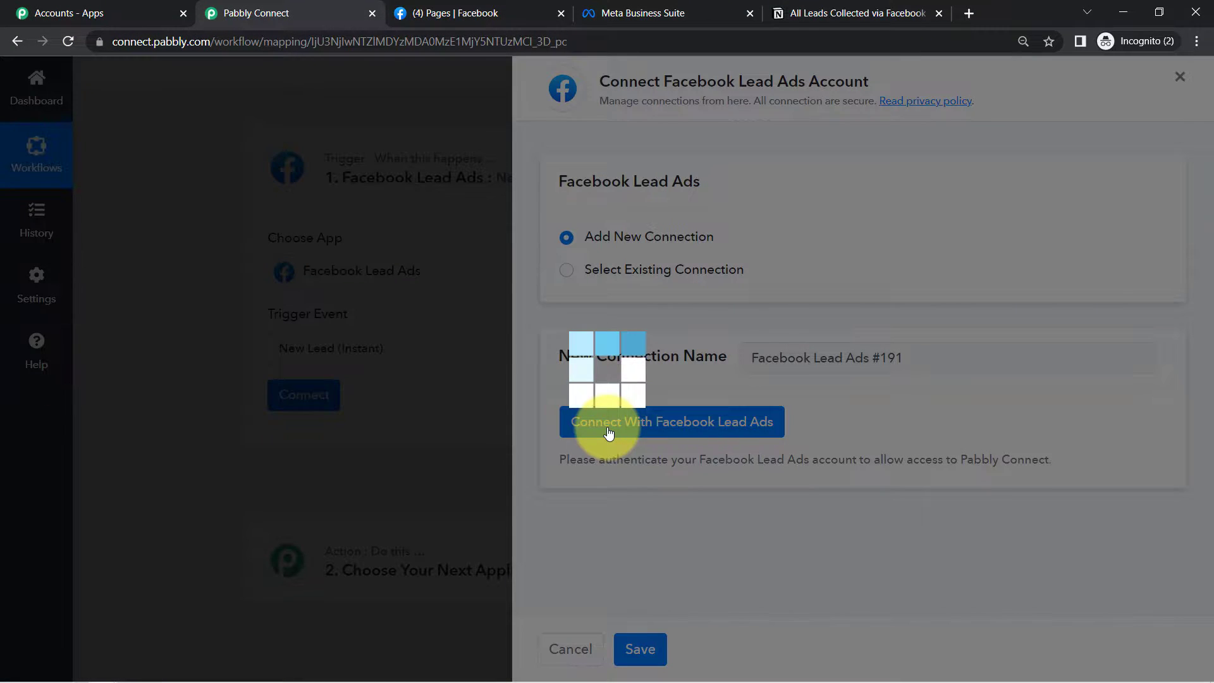
{"action": "left_click", "coordinate": [603, 439]}
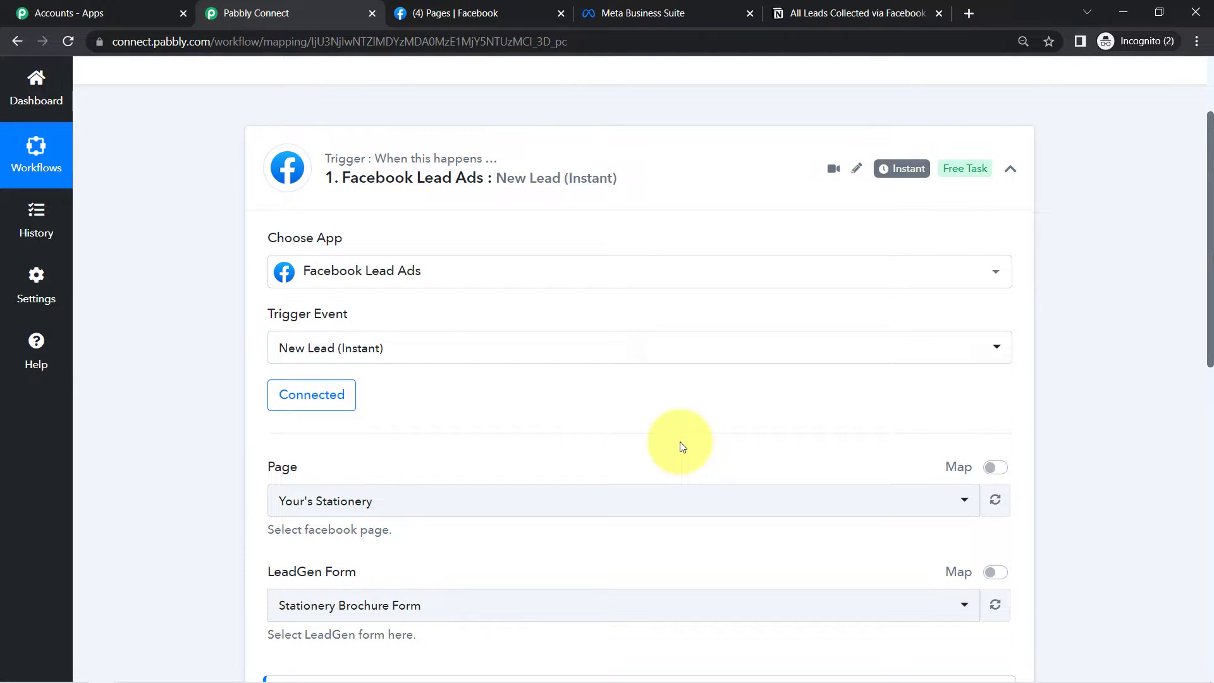
- Review the trigger's page and form settings, then go to the managed Facebook Pages list
{"action": "left_click", "coordinate": [482, 9]}
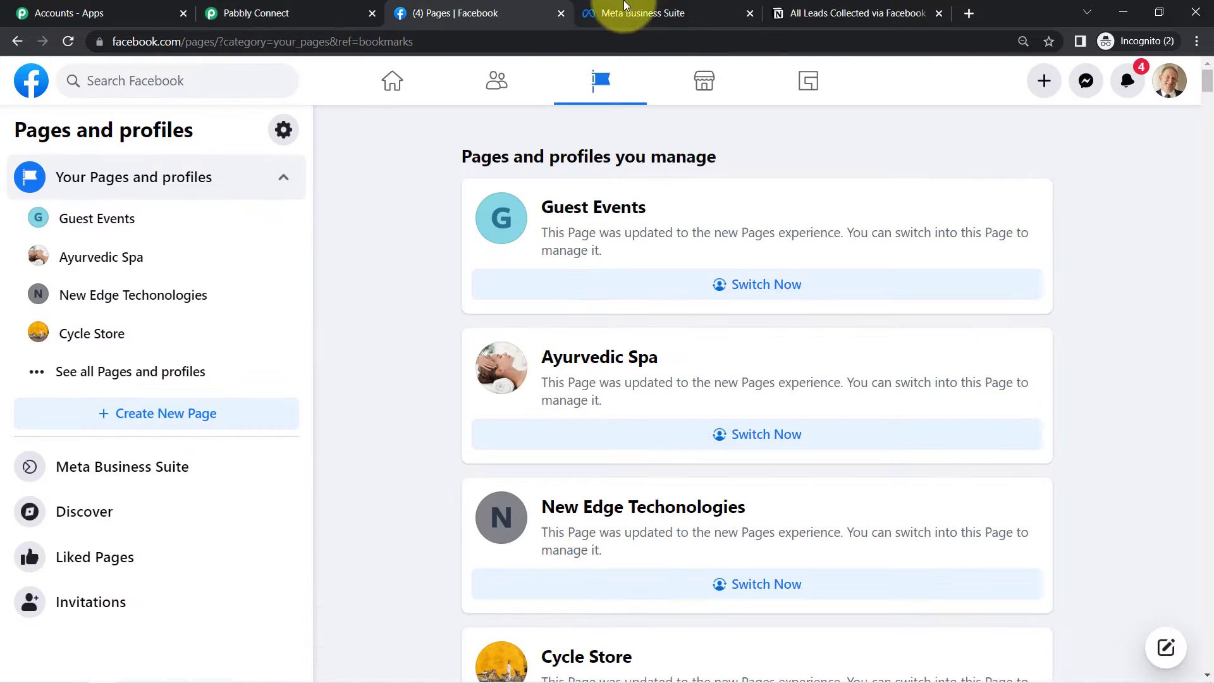
{"action": "left_click", "coordinate": [670, 8]}
{"action": "left_click", "coordinate": [320, 9]}
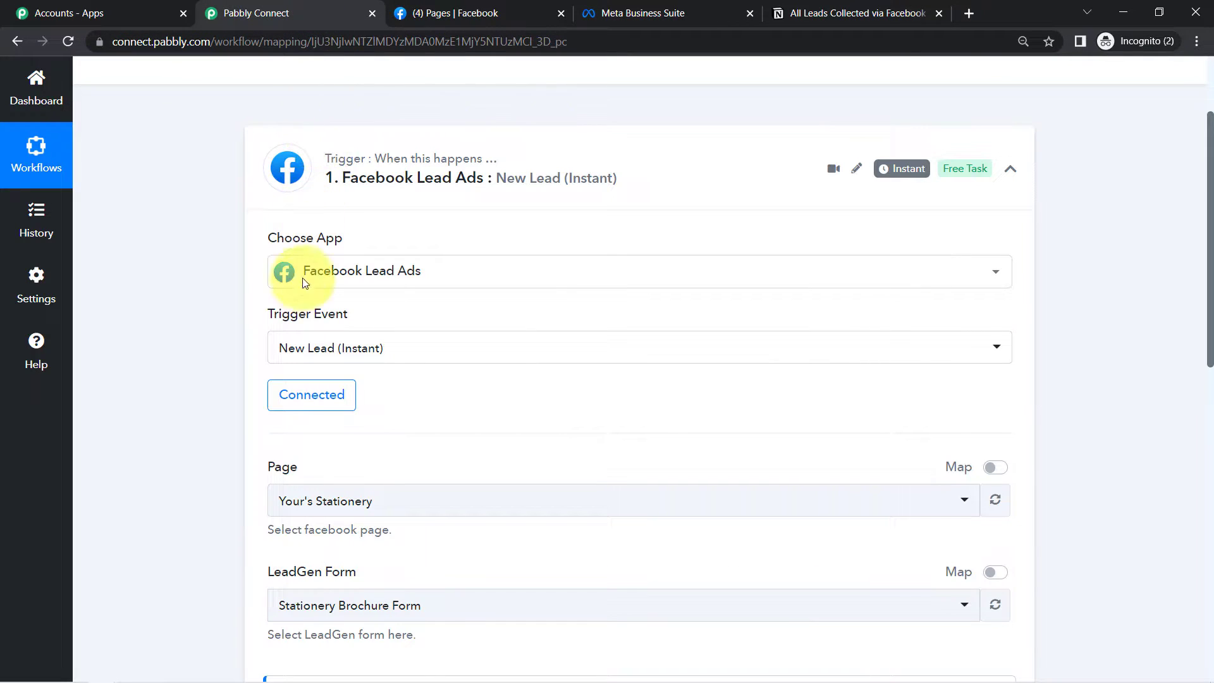
{"action": "scroll", "coordinate": [1194, 241], "scroll_direction": "down", "scroll_amount": 3}
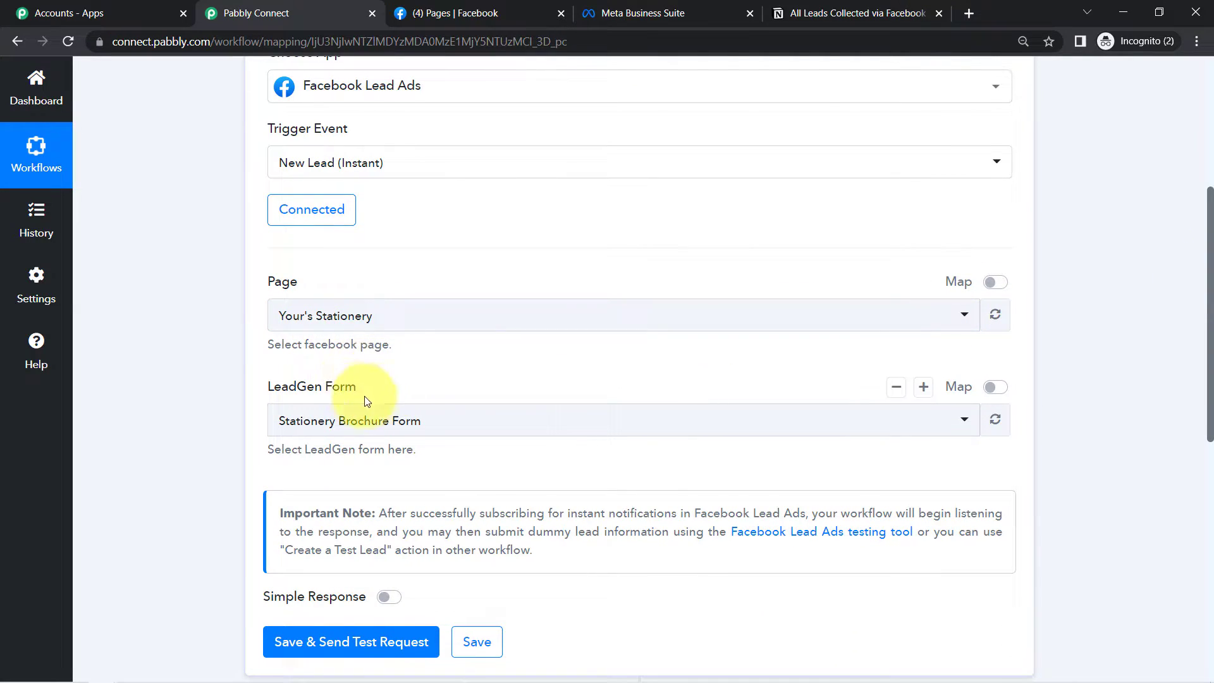
{"action": "left_click", "coordinate": [442, 13]}
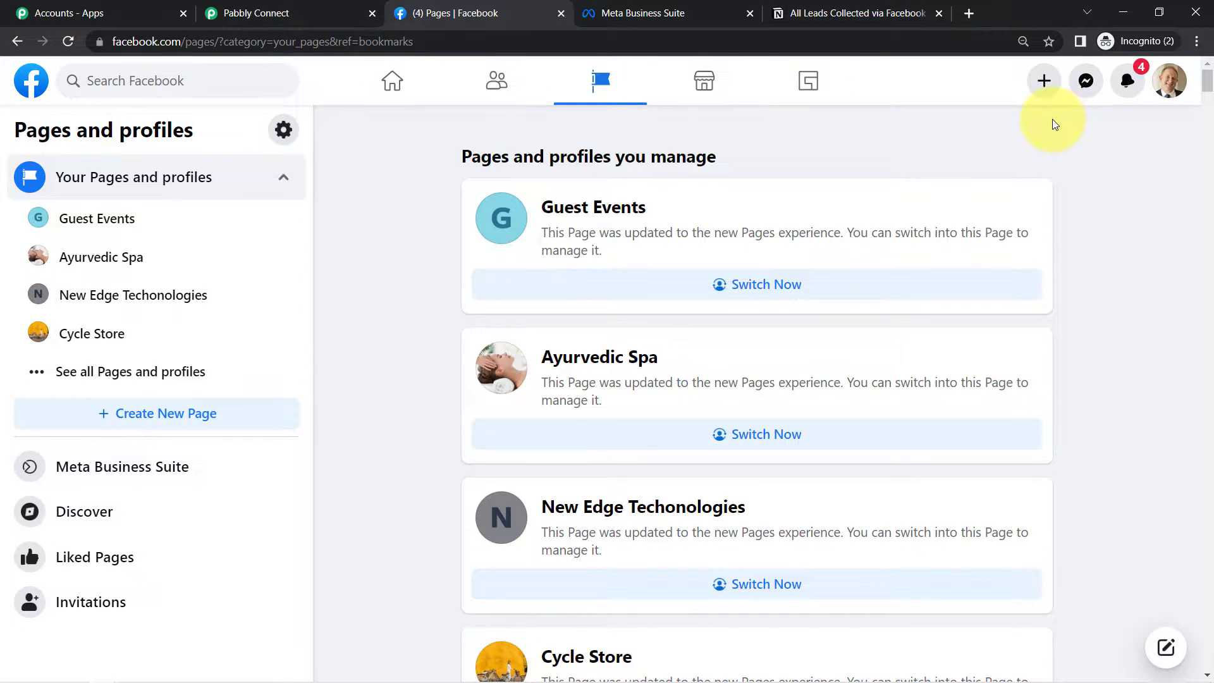
- Find the catering Page in the list and switch into A&B Event Planning & Catering Services
{"action": "key", "text": "ctrl+f"}
{"action": "key", "text": "Return"}
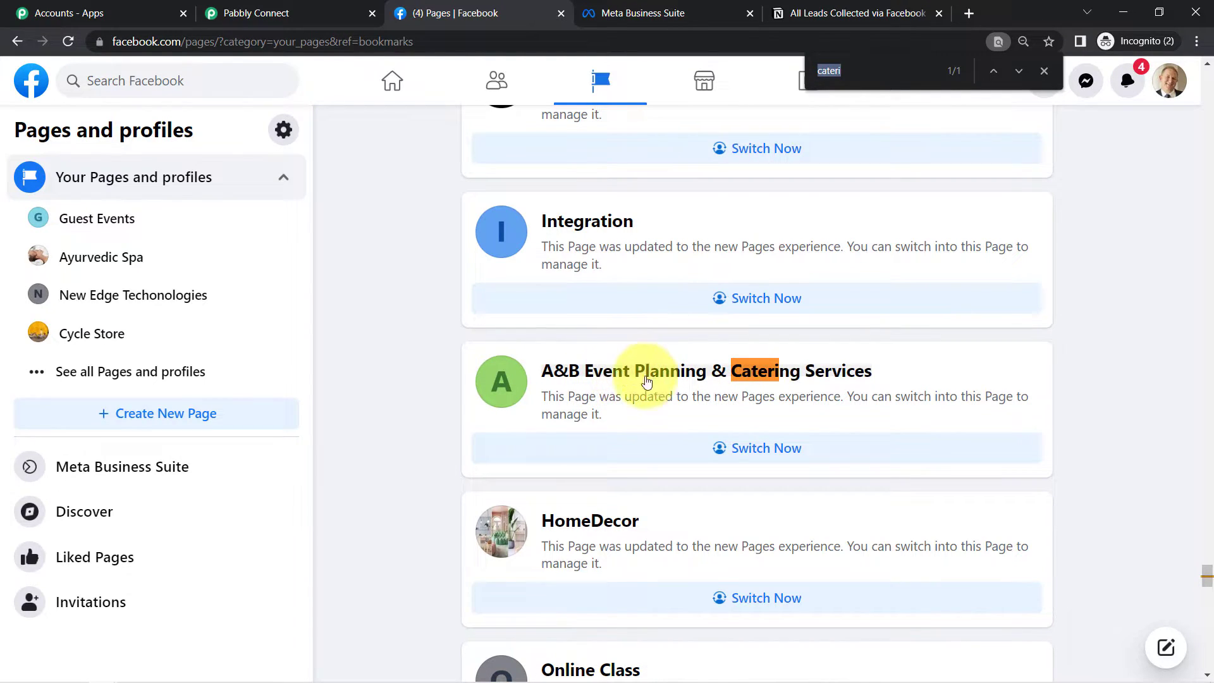
{"action": "left_click", "coordinate": [770, 443]}
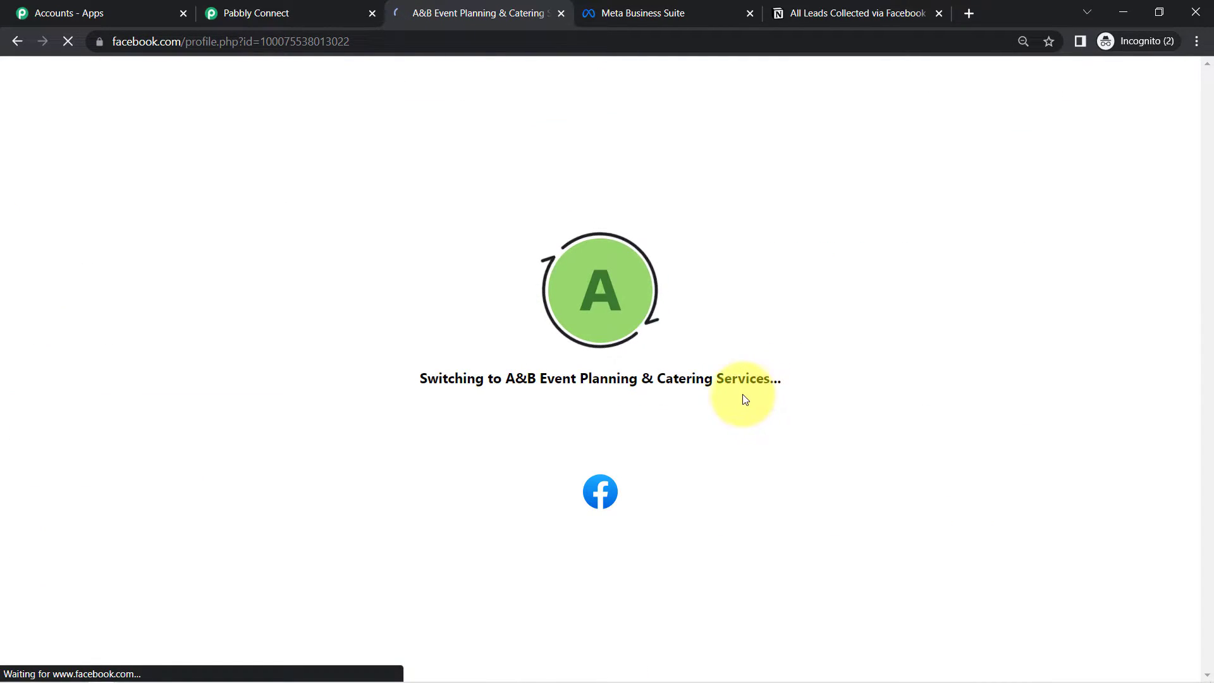
- Open the A&B Page's professional dashboard and dismiss the page-switch notification
{"action": "scroll", "coordinate": [713, 379], "scroll_direction": "down", "scroll_amount": 4}
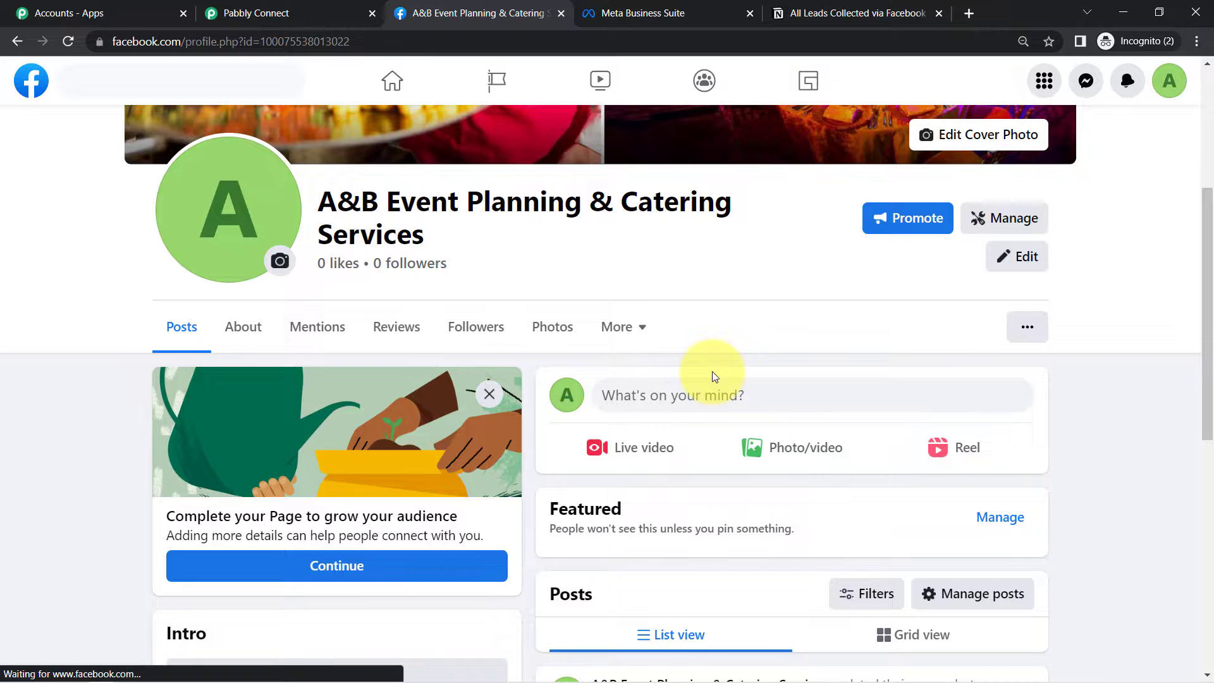
{"action": "left_click", "coordinate": [994, 220]}
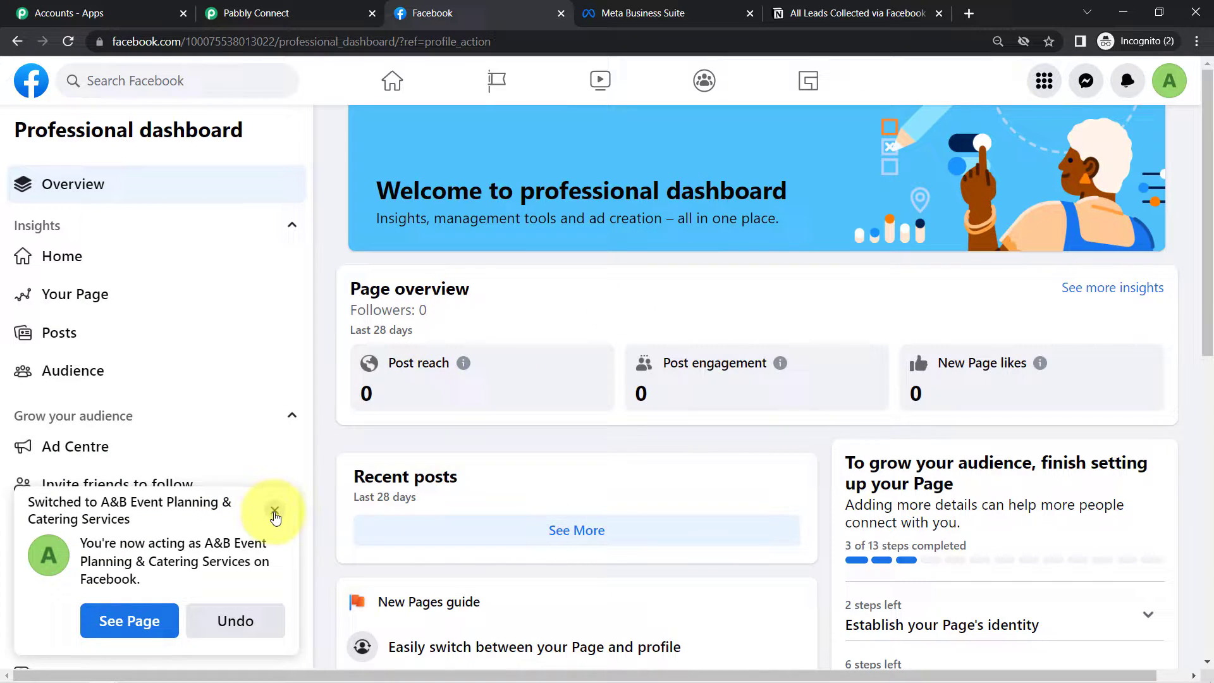
{"action": "left_click", "coordinate": [273, 510]}
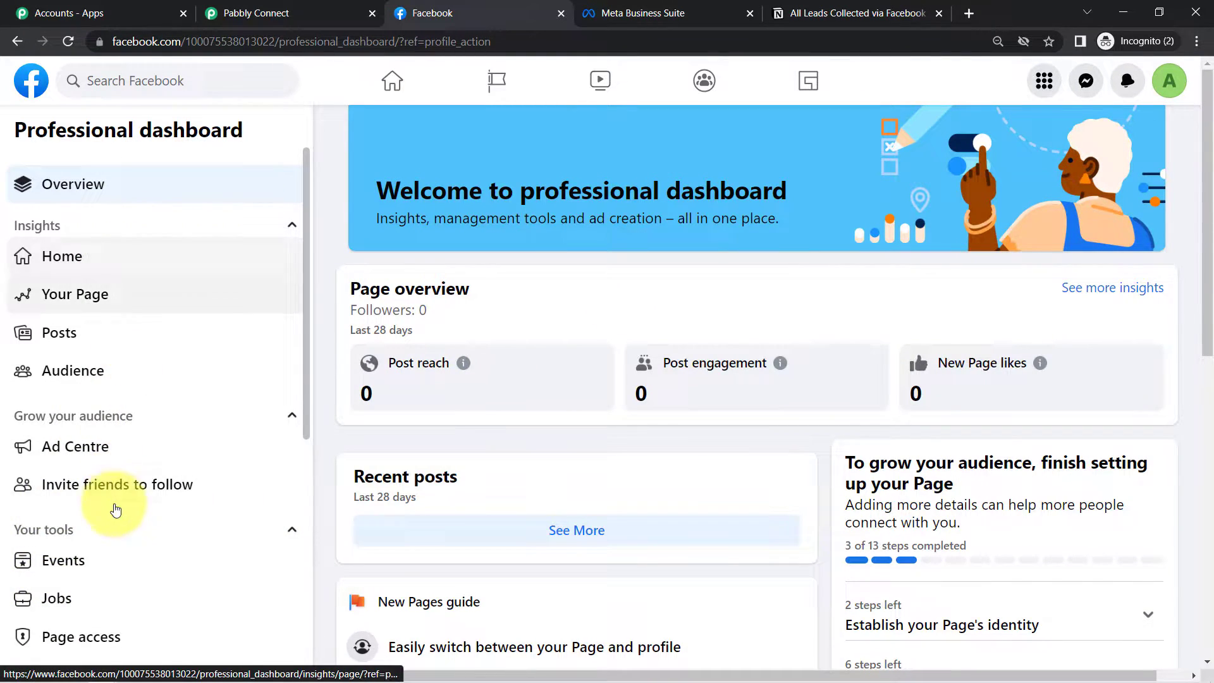
{"action": "scroll", "coordinate": [119, 531], "scroll_direction": "down", "scroll_amount": 5}
{"action": "scroll", "coordinate": [122, 533], "scroll_direction": "down", "scroll_amount": 1}
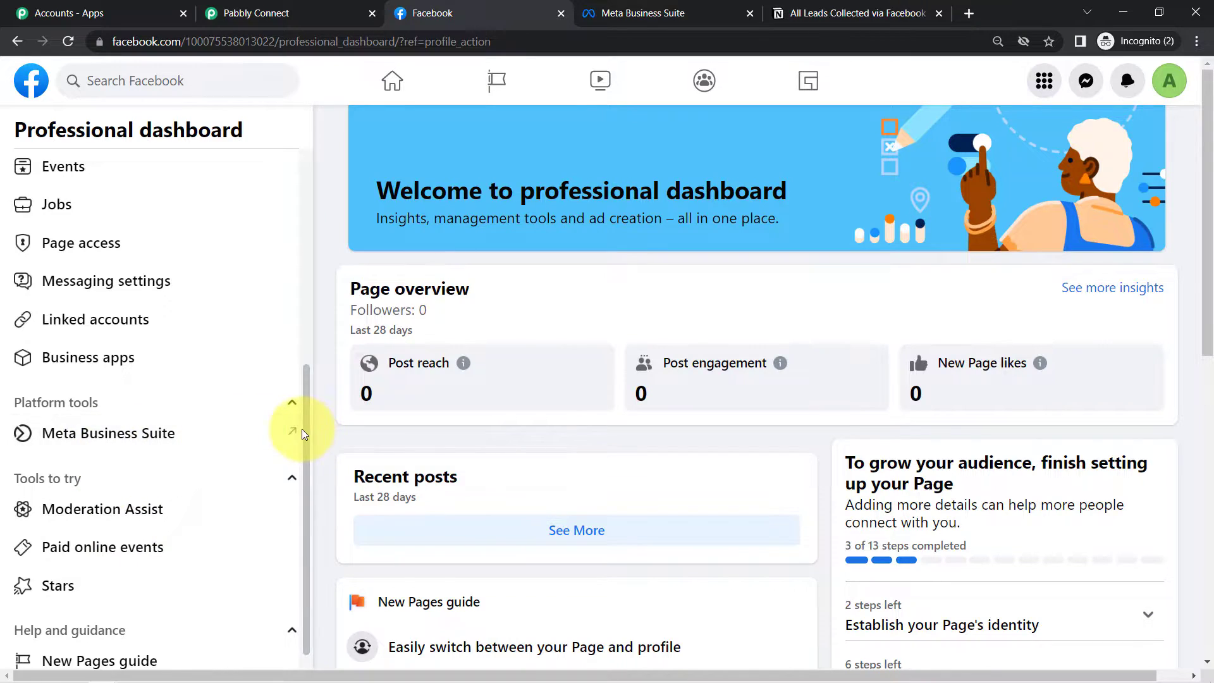
- Open Instant Forms in Meta Business Suite and select the Food & Catering Service form
{"action": "left_click", "coordinate": [268, 441]}
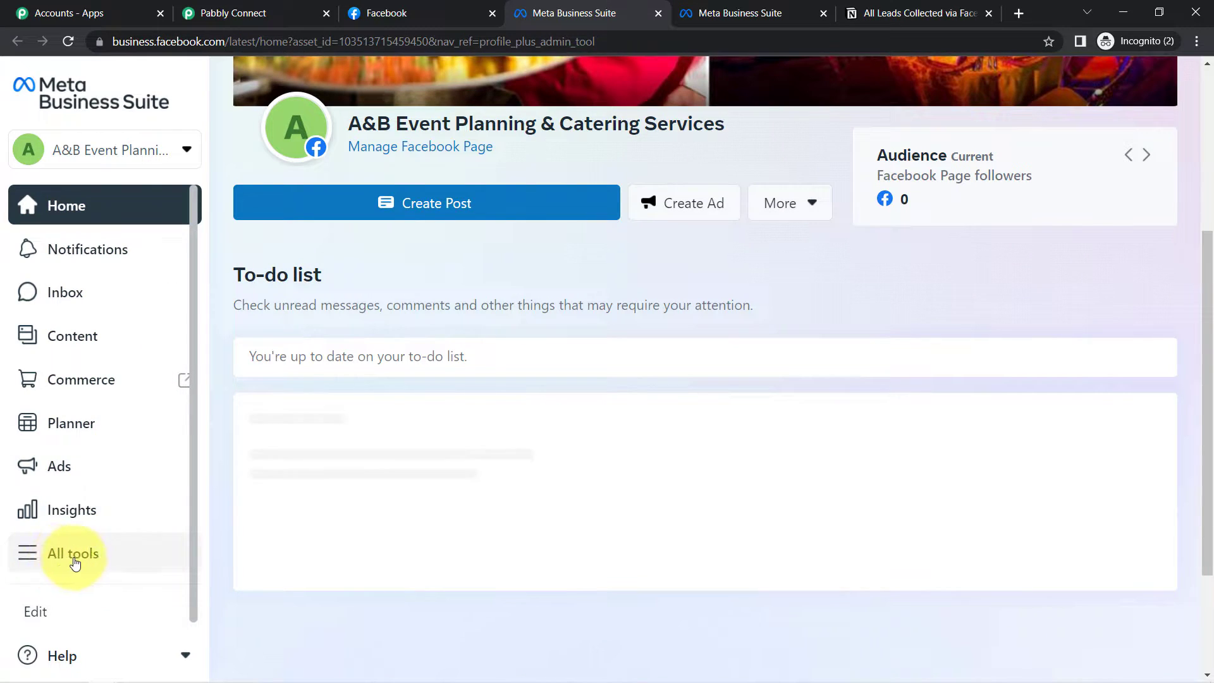
{"action": "left_click", "coordinate": [46, 557]}
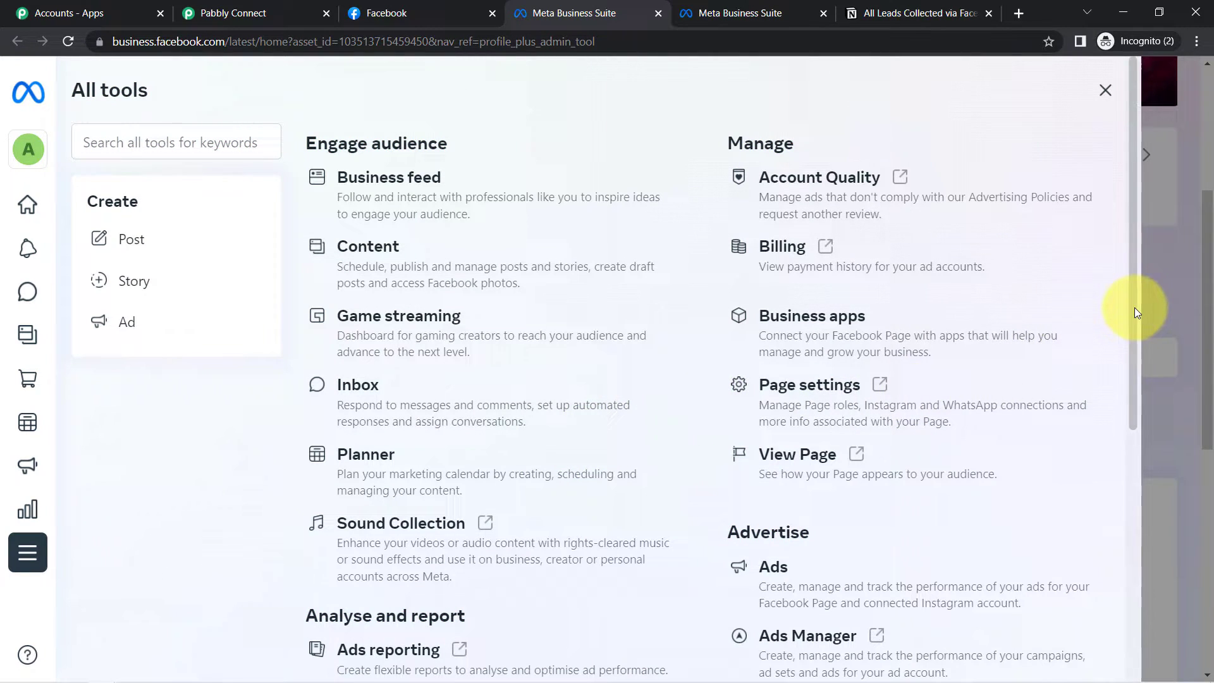
{"action": "scroll", "coordinate": [1134, 307], "scroll_direction": "down", "scroll_amount": 7}
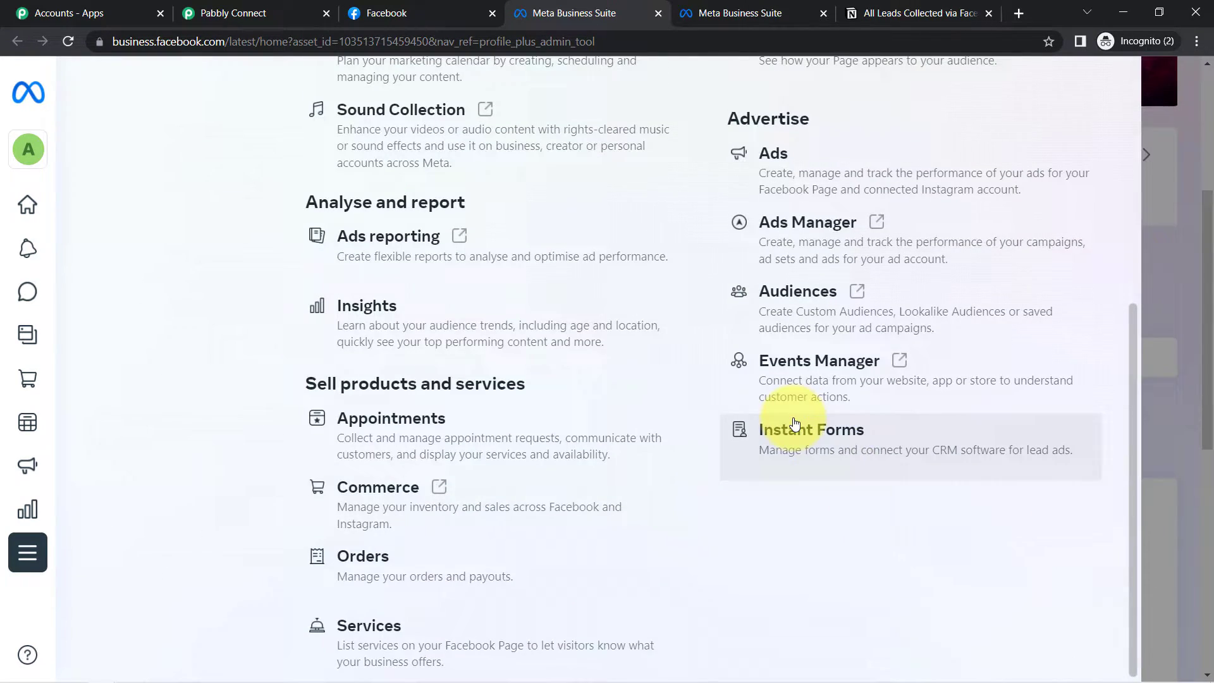
{"action": "left_click", "coordinate": [796, 425]}
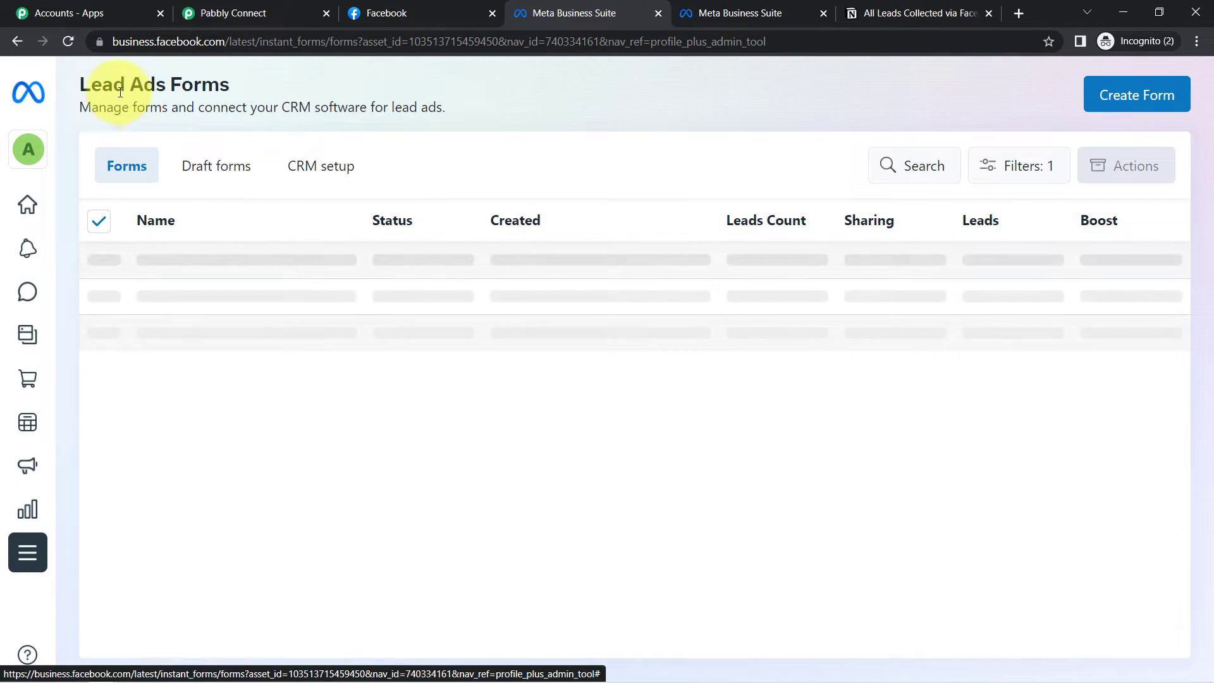
{"action": "left_click_drag", "start_coordinate": [120, 92], "coordinate": [234, 93]}
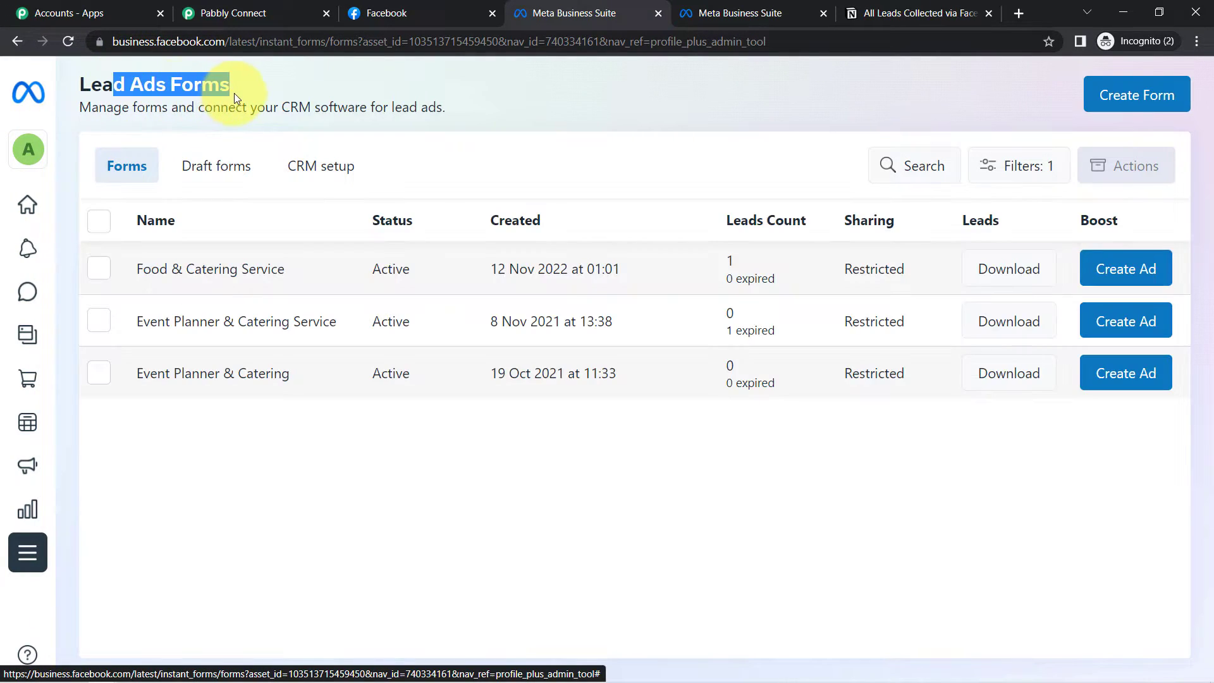
{"action": "left_click", "coordinate": [196, 275]}
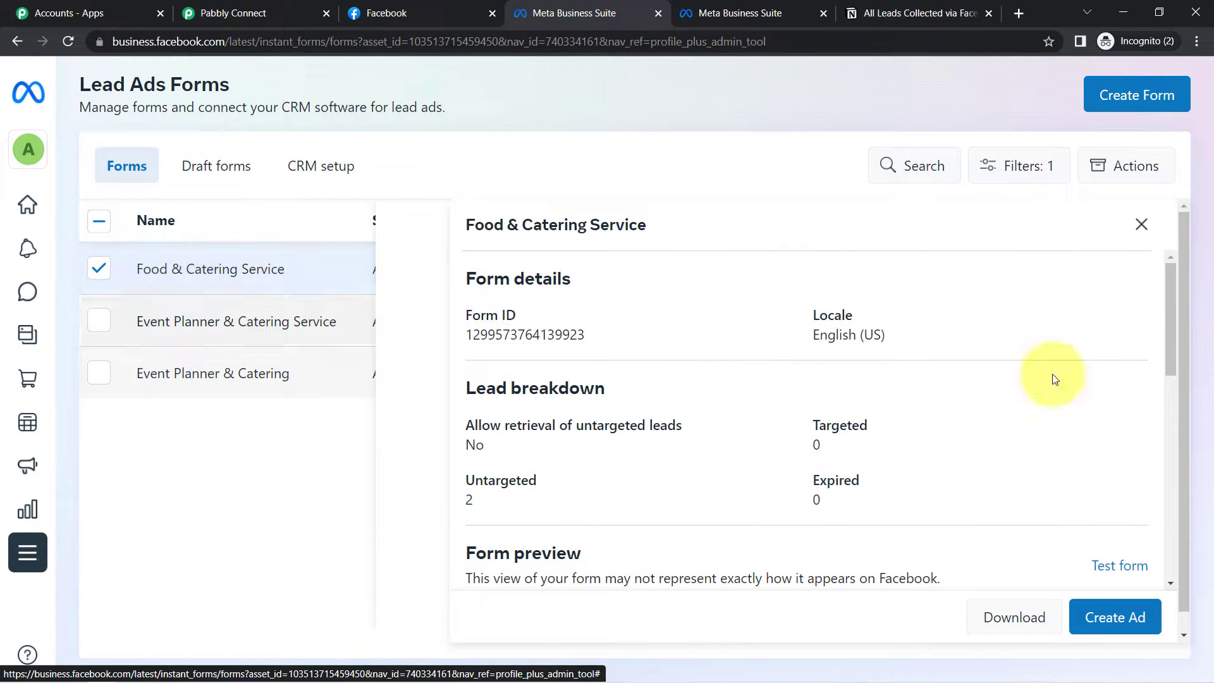
- Step the form preview through to the thank-you screen at 110% zoom, then return to Pabbly
{"action": "left_click_drag", "start_coordinate": [1171, 314], "coordinate": [1160, 468]}
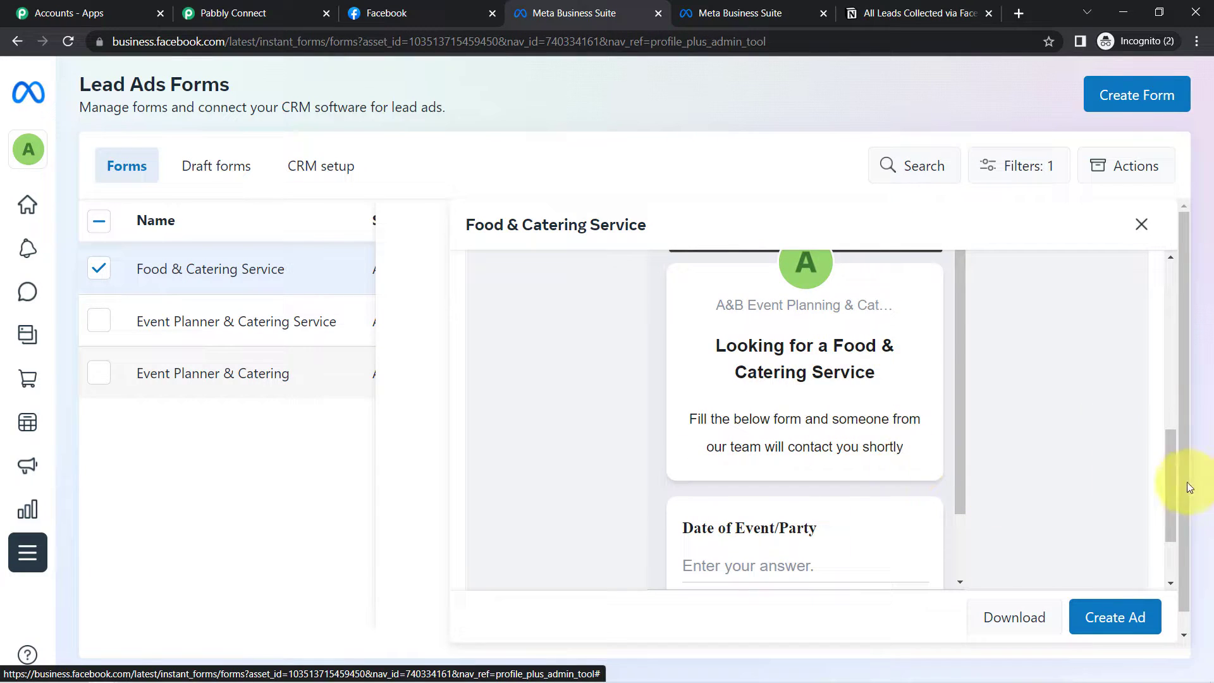
{"action": "left_click_drag", "start_coordinate": [1173, 485], "coordinate": [1022, 552]}
{"action": "left_click", "coordinate": [946, 564]}
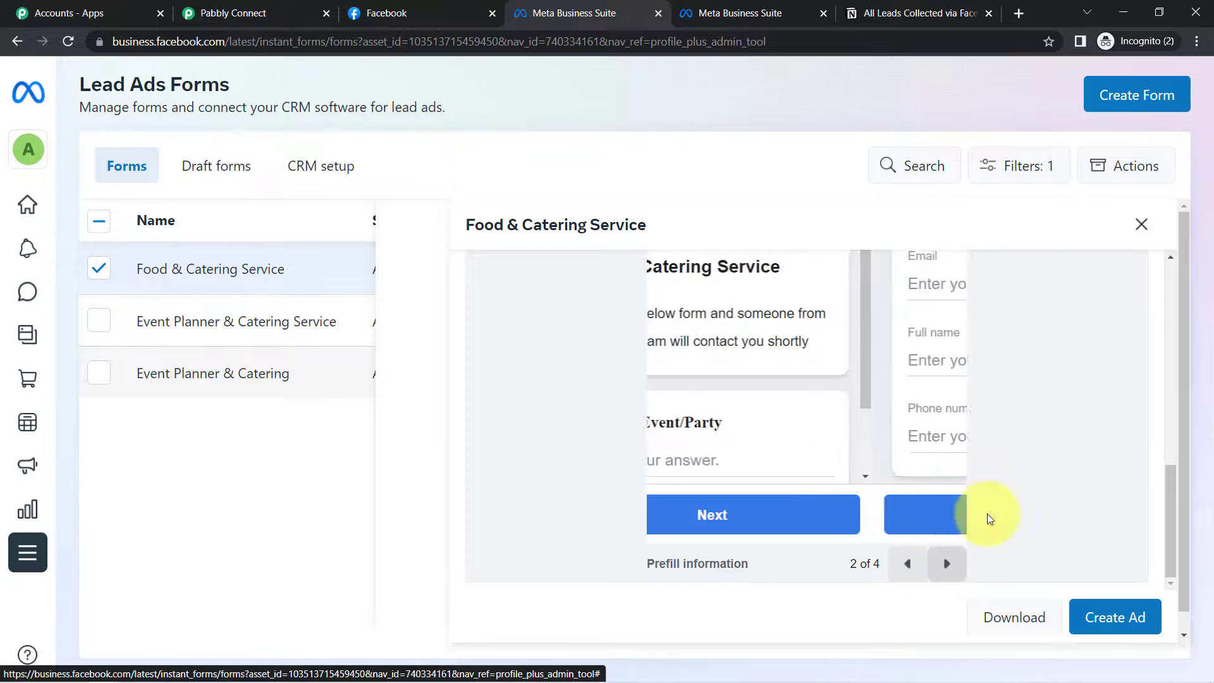
{"action": "left_click", "coordinate": [1196, 41]}
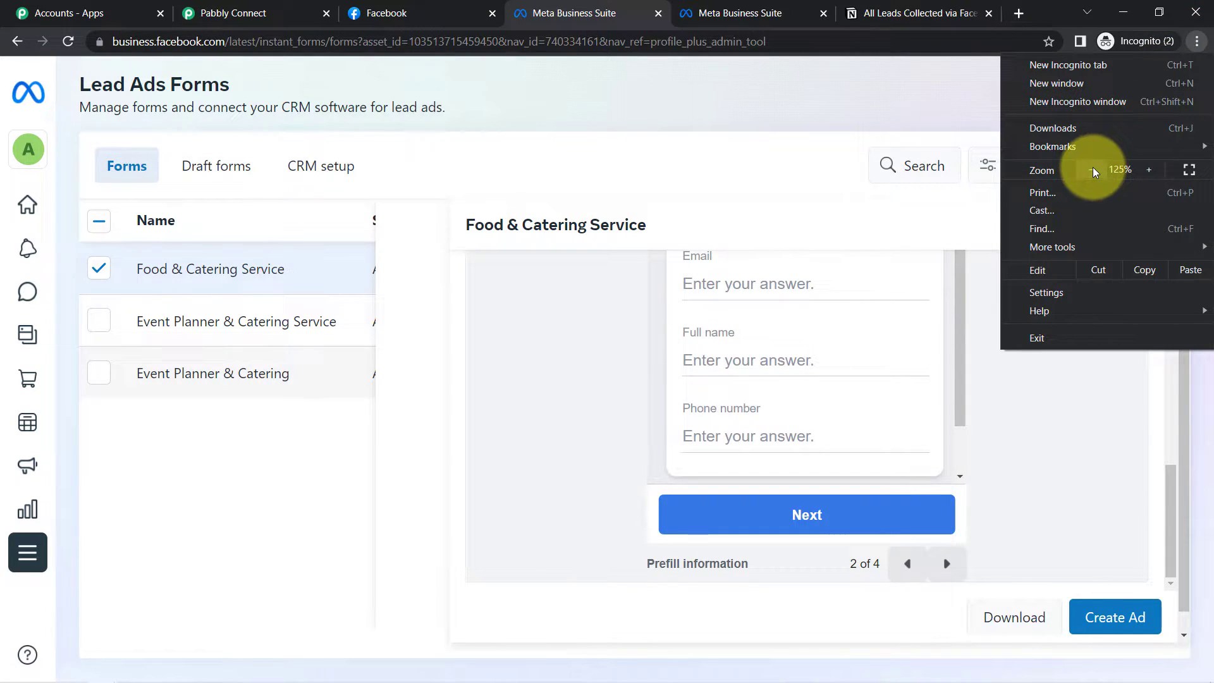
{"action": "left_click", "coordinate": [1092, 170]}
{"action": "left_click", "coordinate": [1088, 488]}
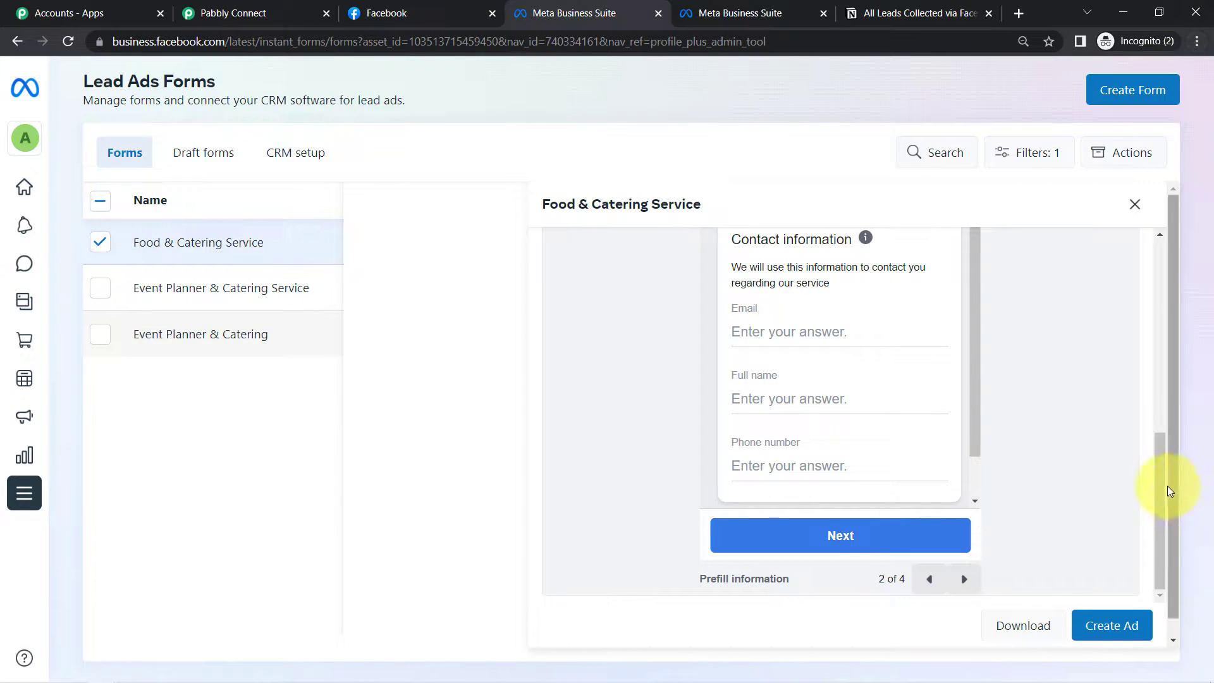
{"action": "left_click_drag", "start_coordinate": [1165, 483], "coordinate": [1165, 556]}
{"action": "left_click", "coordinate": [963, 579]}
{"action": "left_click", "coordinate": [962, 580]}
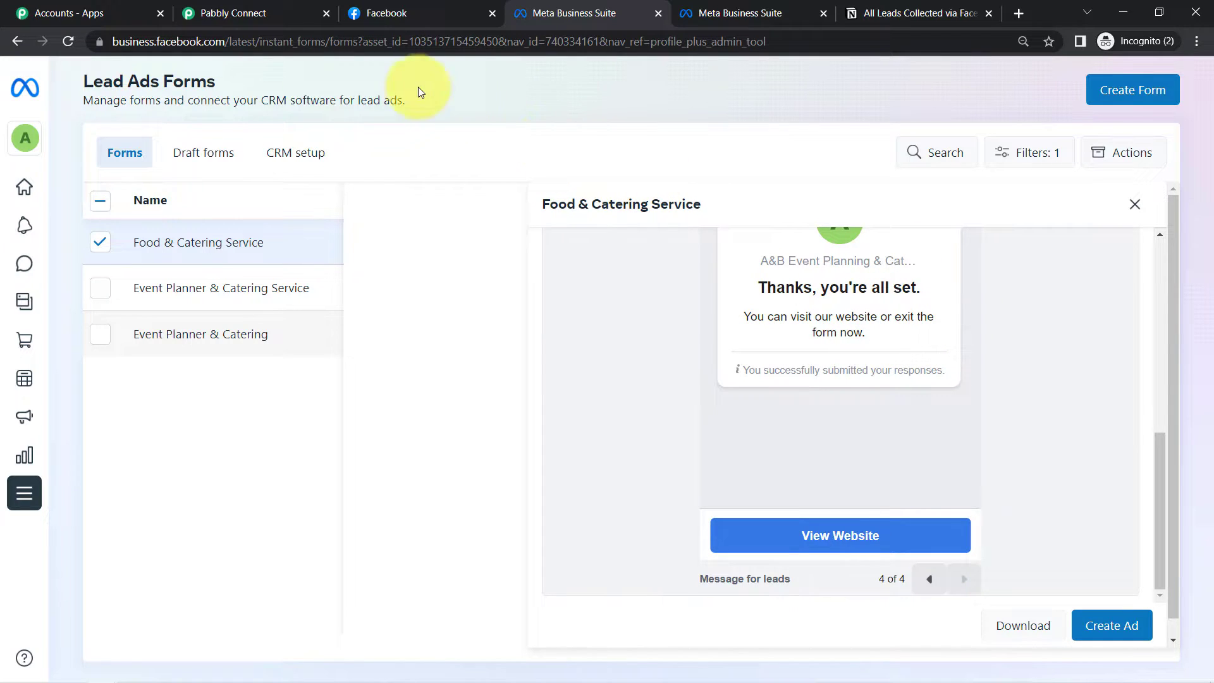
{"action": "left_click", "coordinate": [209, 12]}
- Select A&B Event Planning & Catering Services as the trigger's Facebook page
{"action": "left_click", "coordinate": [322, 309]}
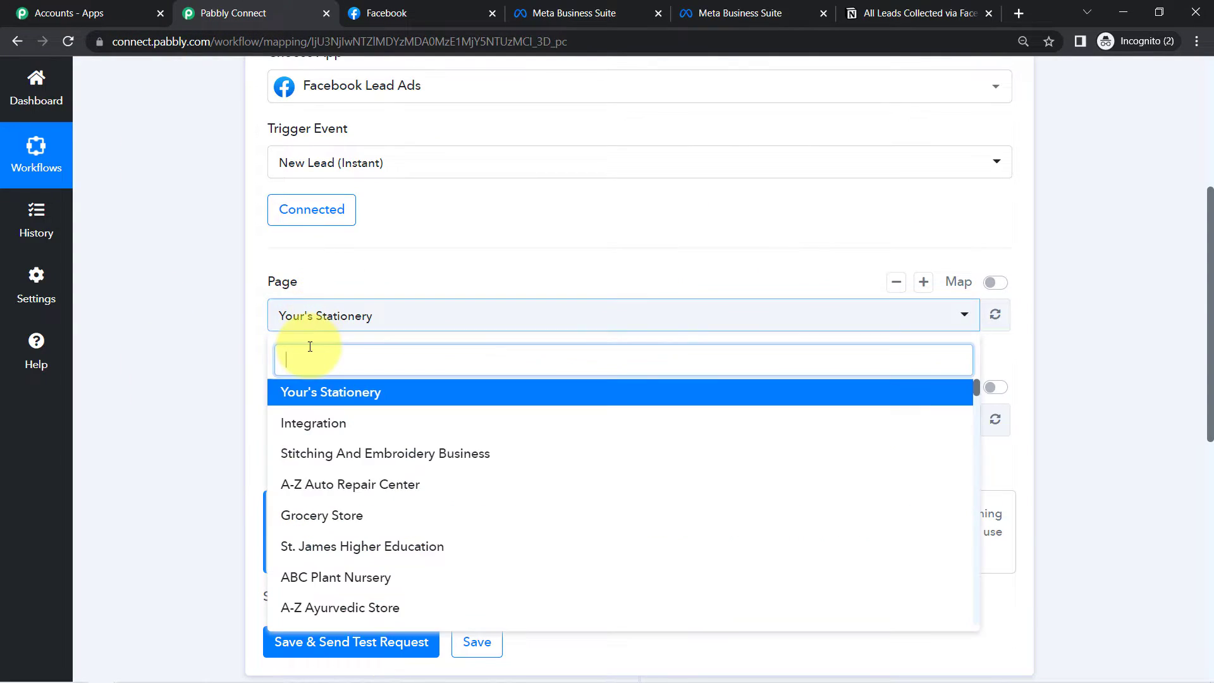
{"action": "type", "text": "A"}
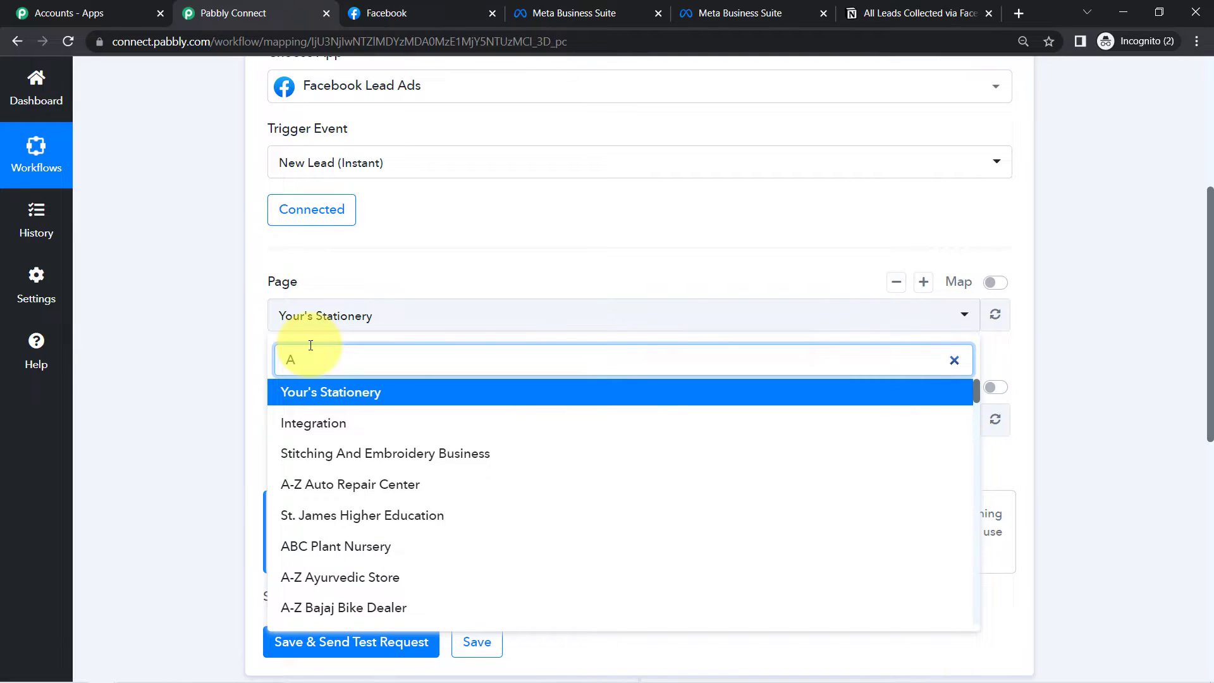
{"action": "type", "text": "&"}
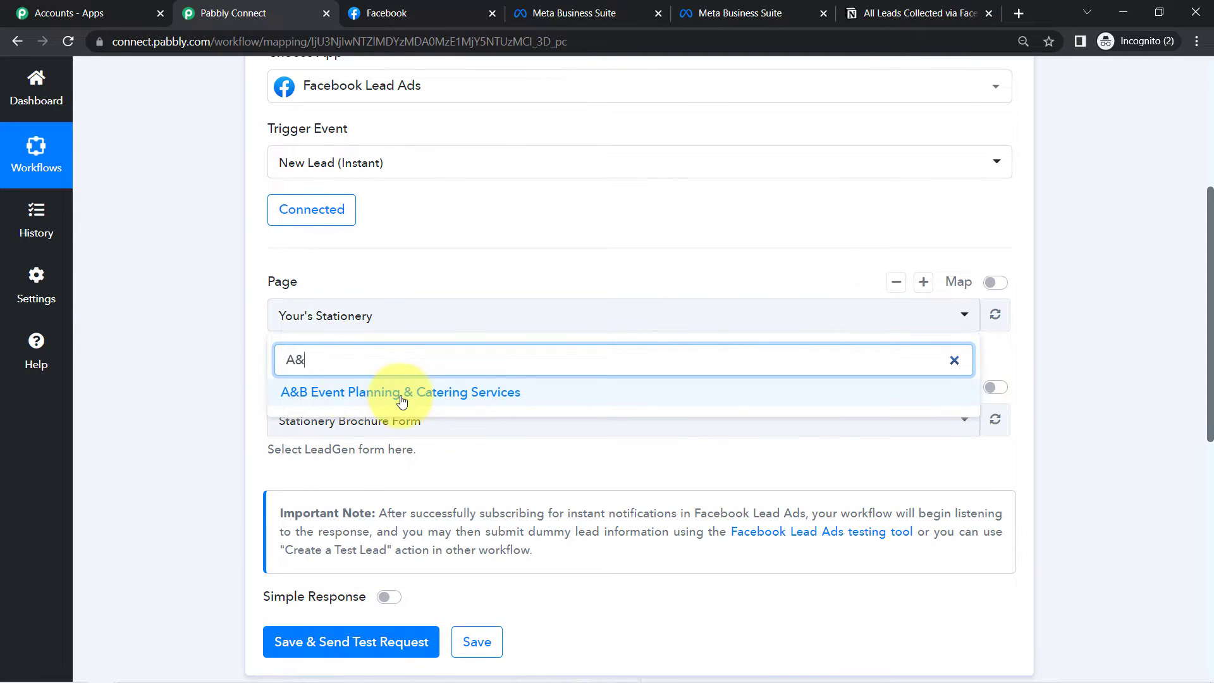
{"action": "left_click", "coordinate": [401, 394]}
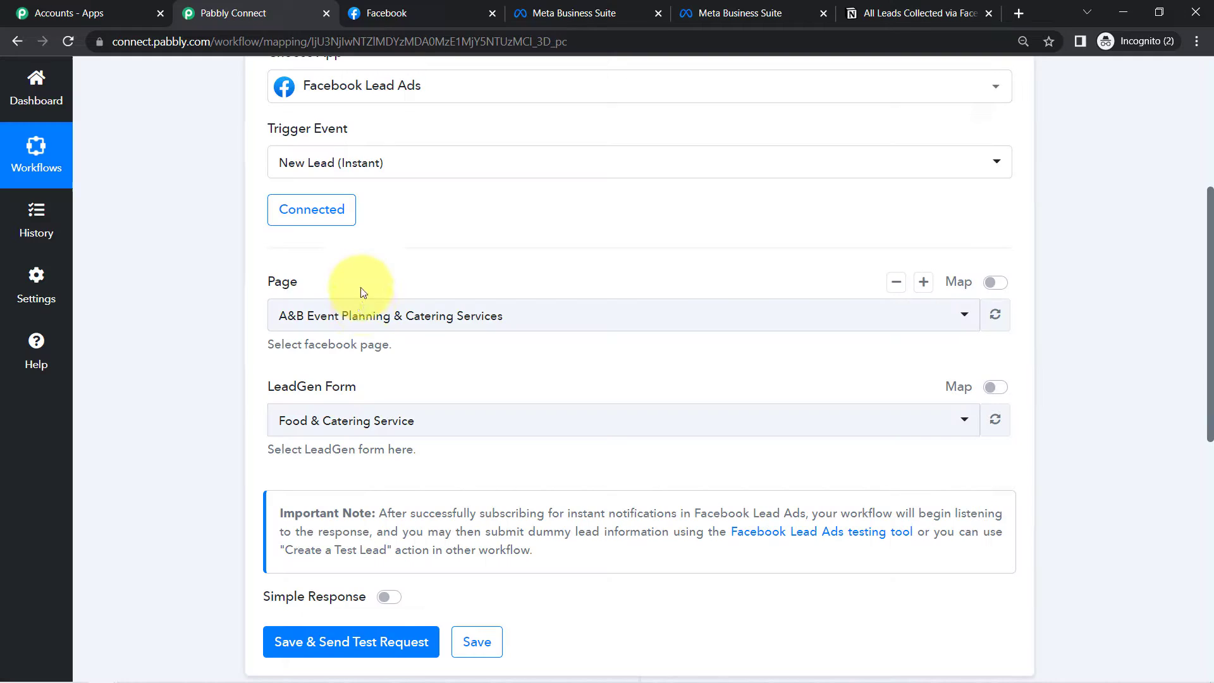
{"action": "left_click", "coordinate": [362, 320]}
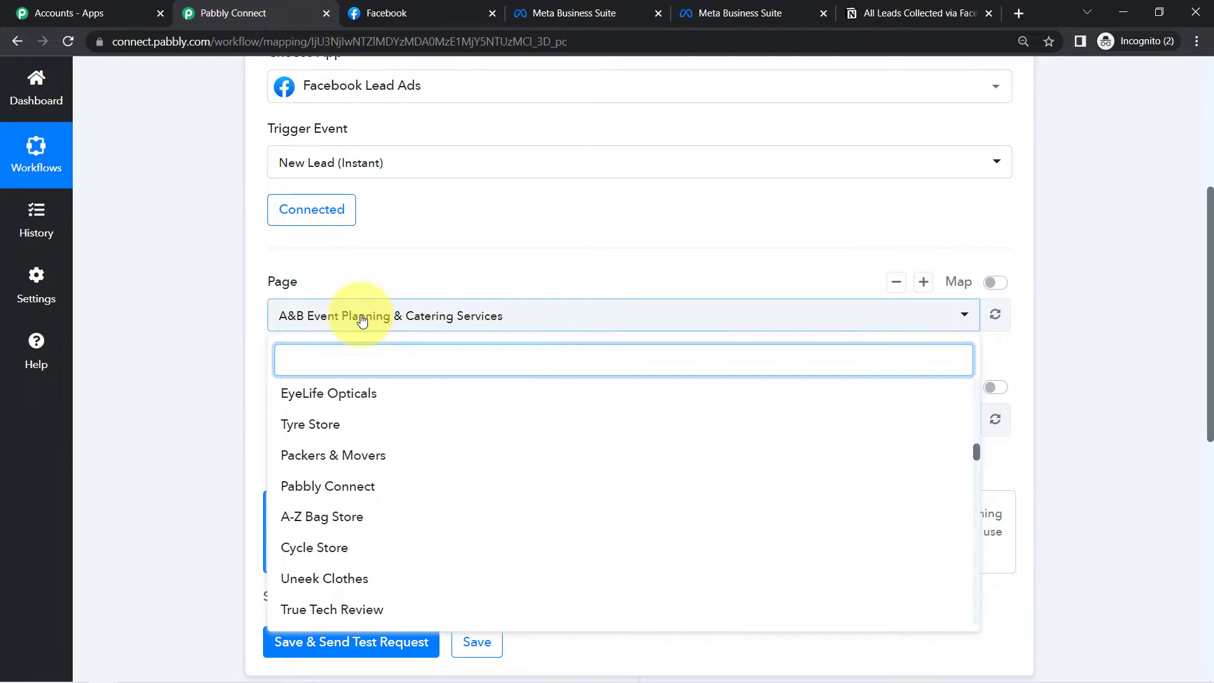
{"action": "left_click", "coordinate": [363, 319]}
- Keep Food & Catering Service as the lead form and Save & Send Test Request
{"action": "left_click", "coordinate": [301, 423]}
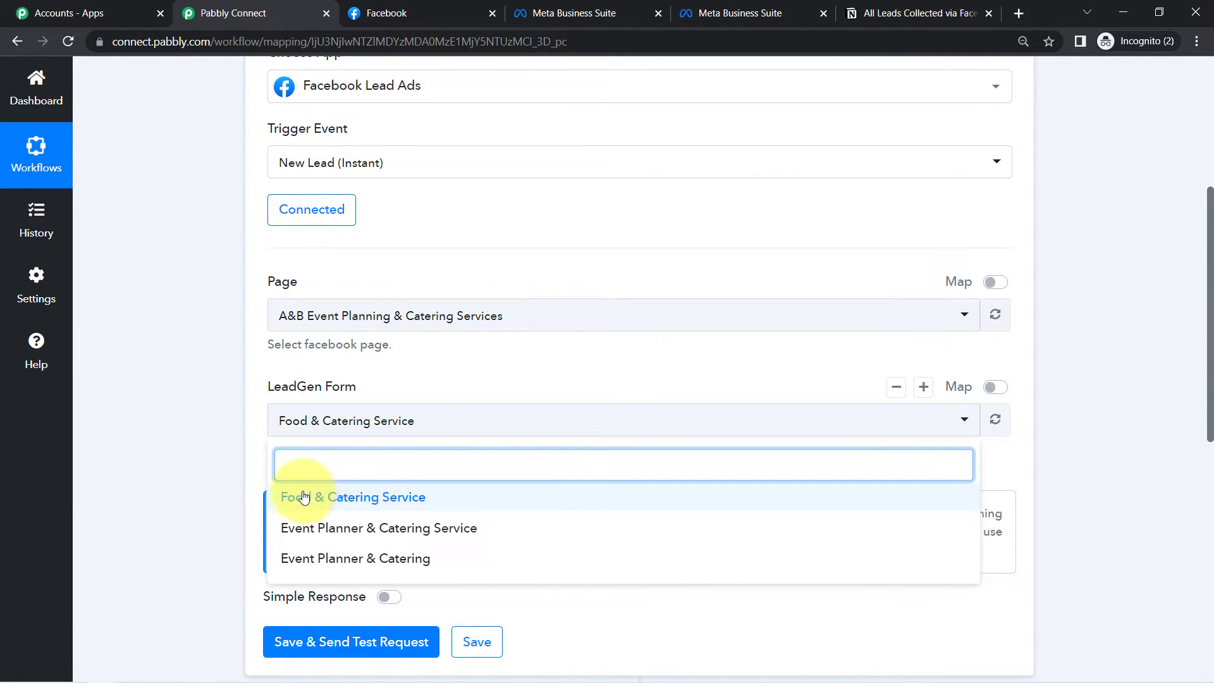
{"action": "left_click", "coordinate": [358, 498]}
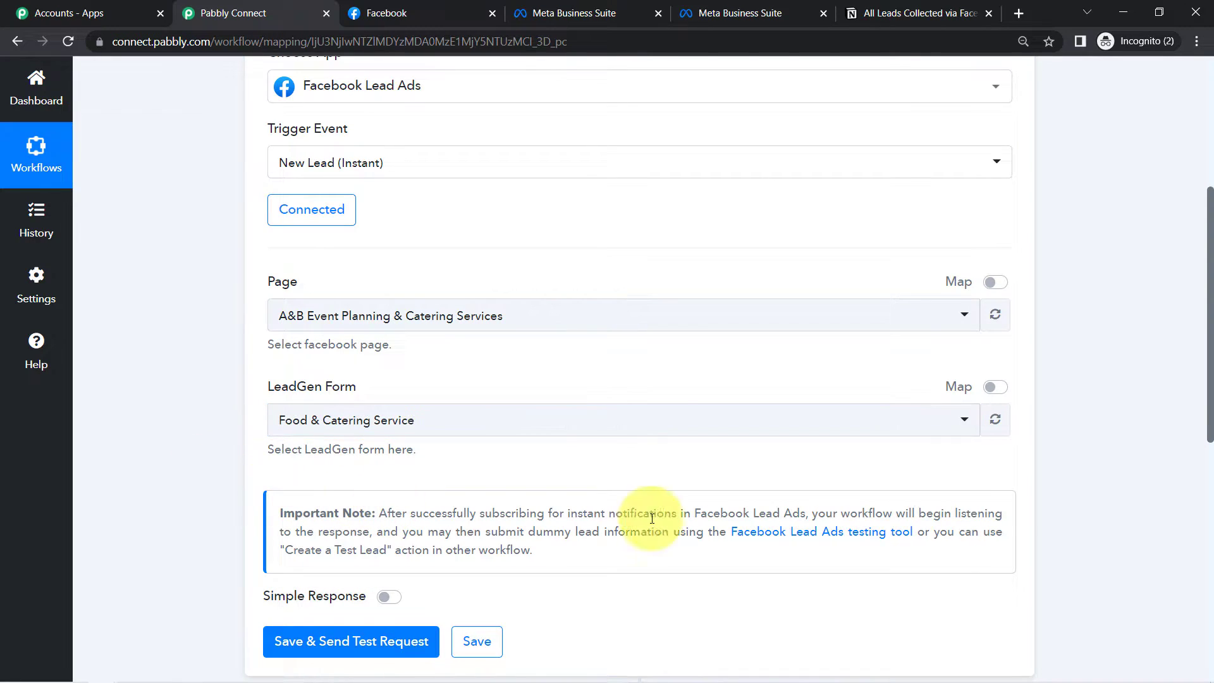
{"action": "left_click_drag", "start_coordinate": [1209, 364], "coordinate": [1209, 433]}
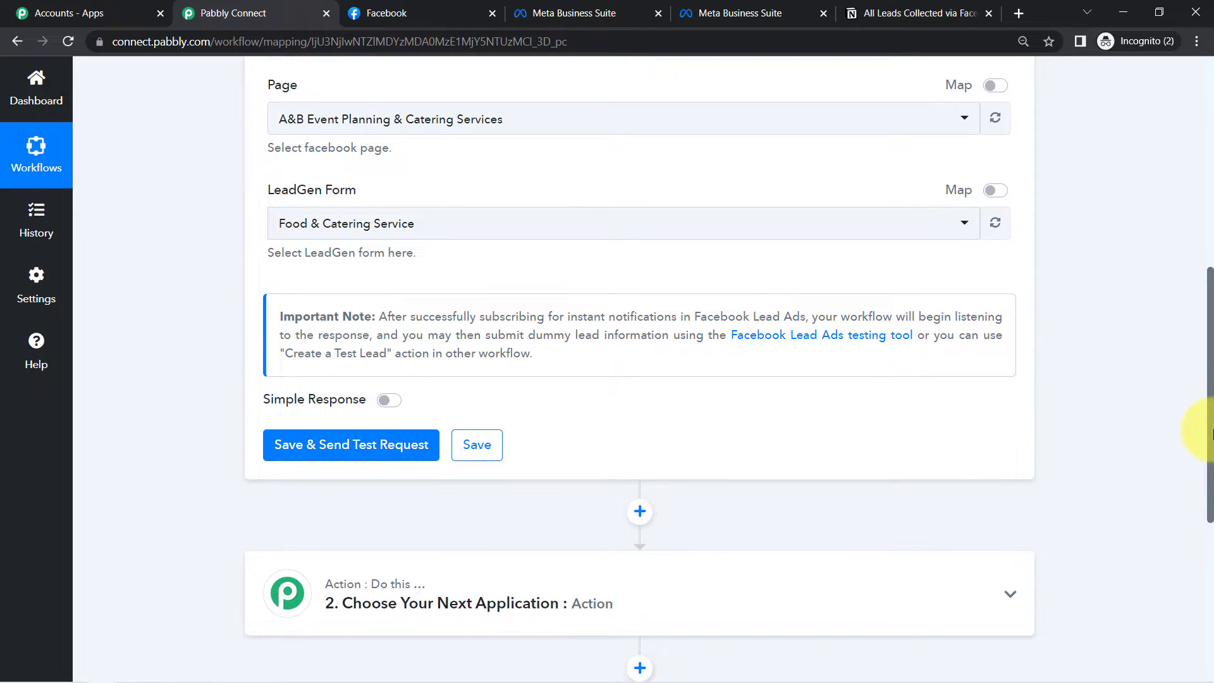
{"action": "left_click", "coordinate": [314, 453]}
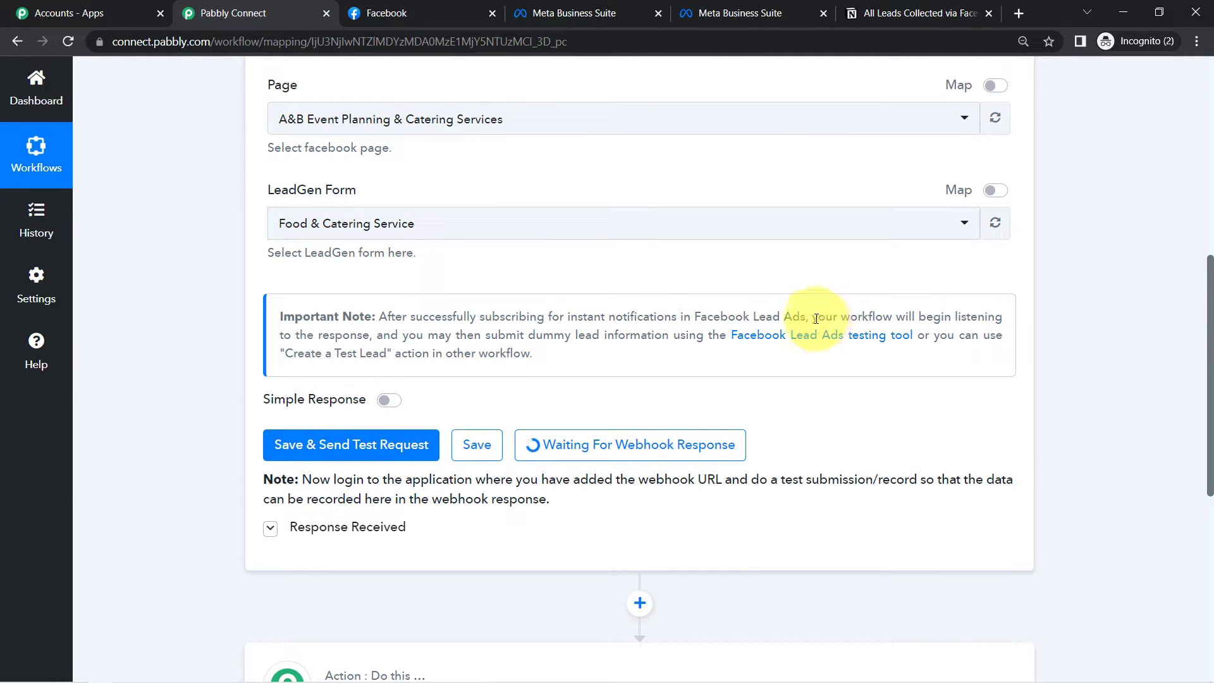
- Open the Important Note's 'Facebook Lead Ads testing tool' link in a new tab
{"action": "left_click_drag", "start_coordinate": [820, 319], "coordinate": [918, 335]}
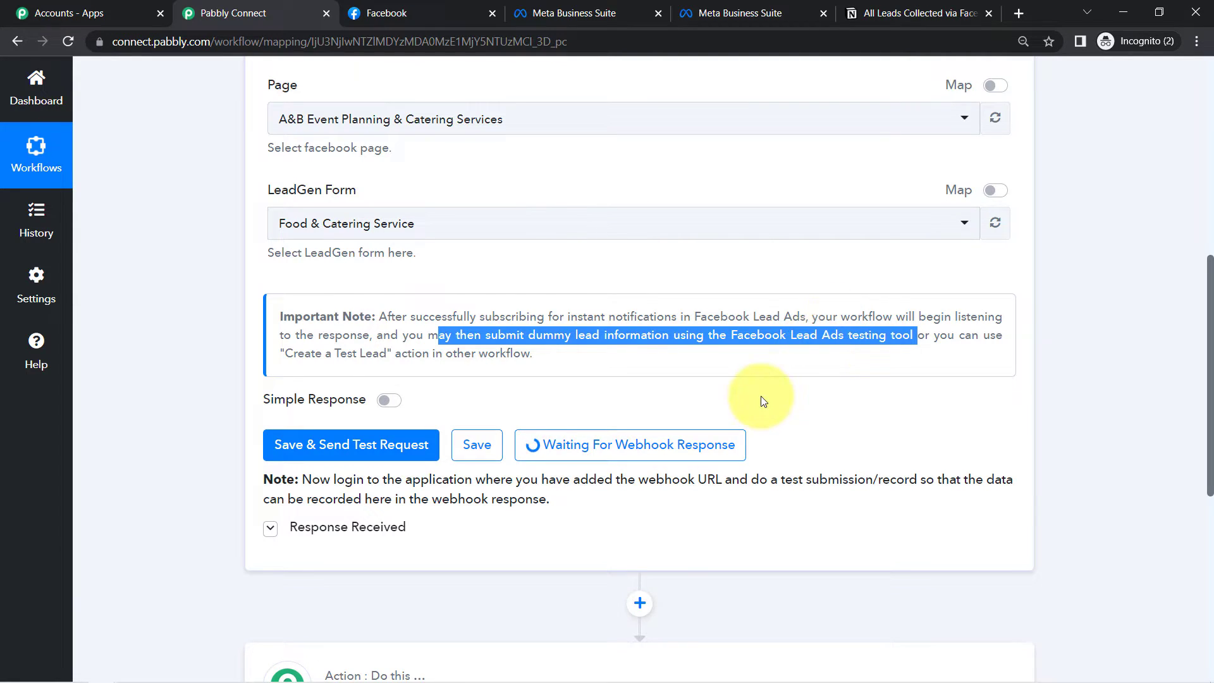
{"action": "left_click", "coordinate": [760, 397]}
{"action": "right_click", "coordinate": [826, 348]}
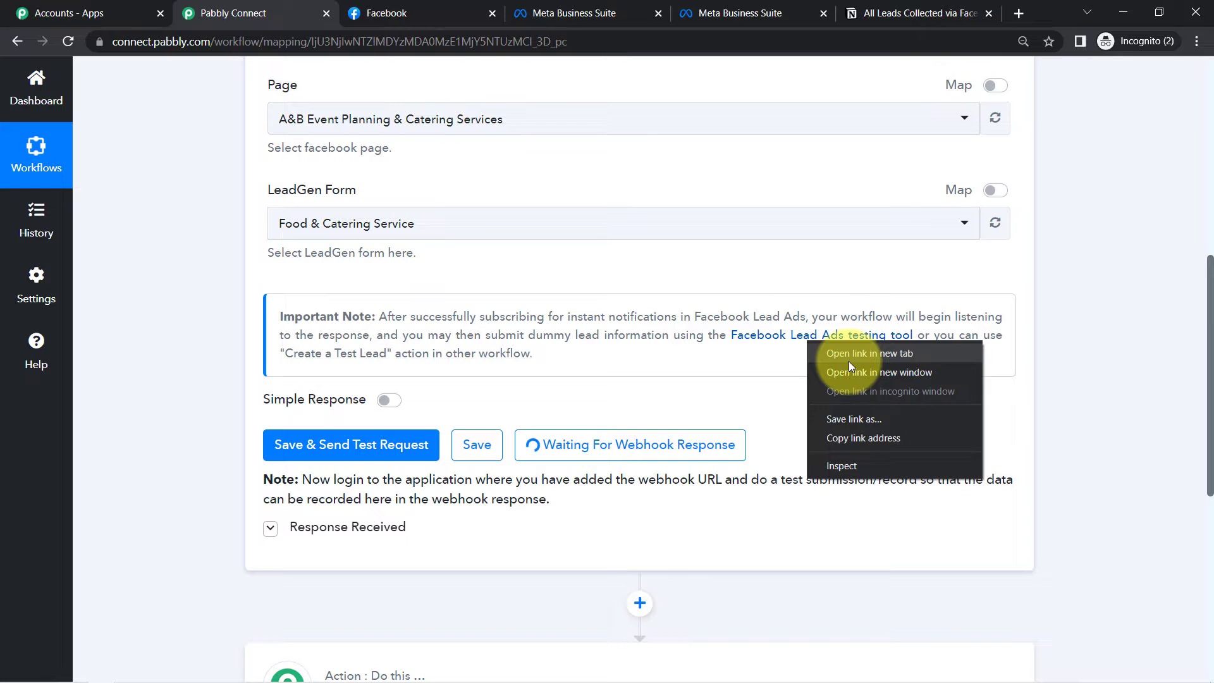
{"action": "left_click", "coordinate": [848, 358]}
{"action": "key", "text": "ctrl+Tab"}
- In the Lead Ads Testing Tool, choose the A&B Event Planning & Catering Services page
{"action": "left_click", "coordinate": [801, 298]}
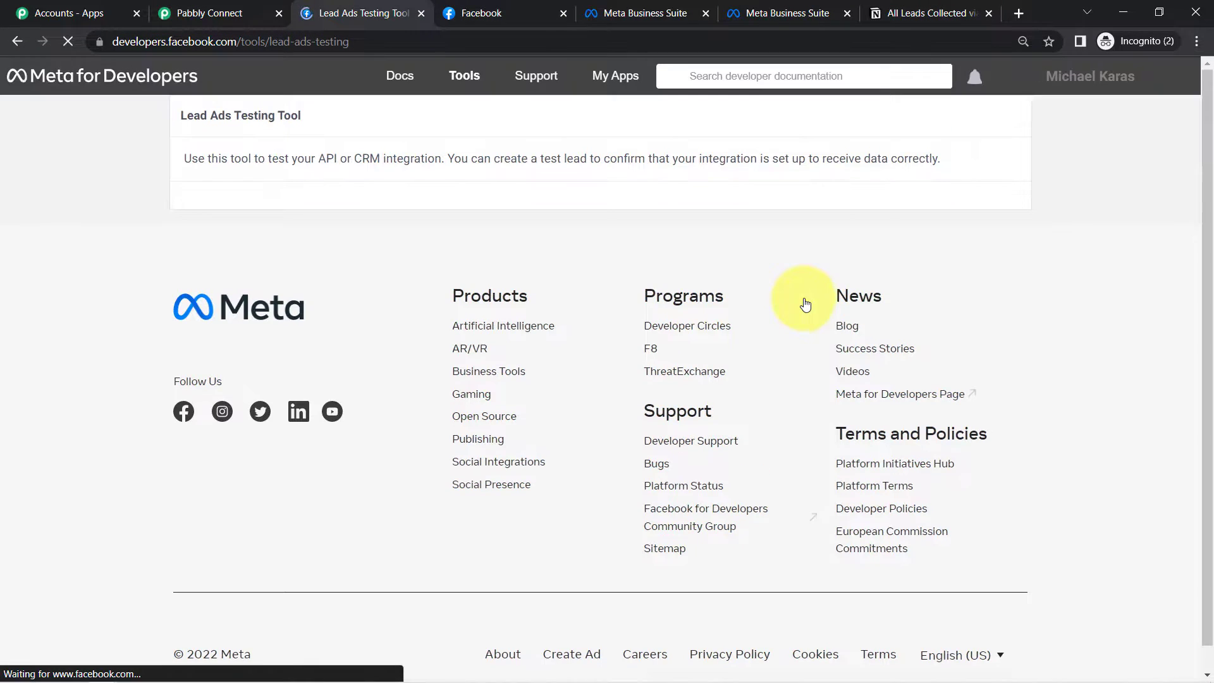
{"action": "left_click_drag", "start_coordinate": [272, 42], "coordinate": [352, 46]}
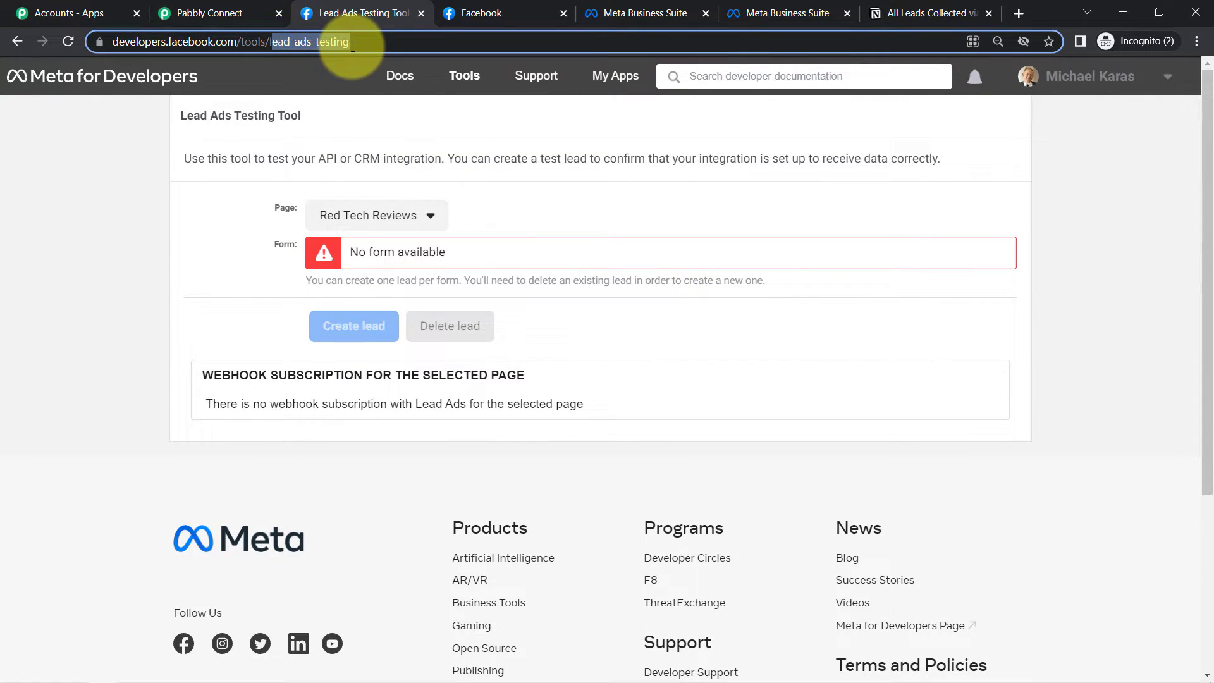
{"action": "left_click", "coordinate": [350, 216]}
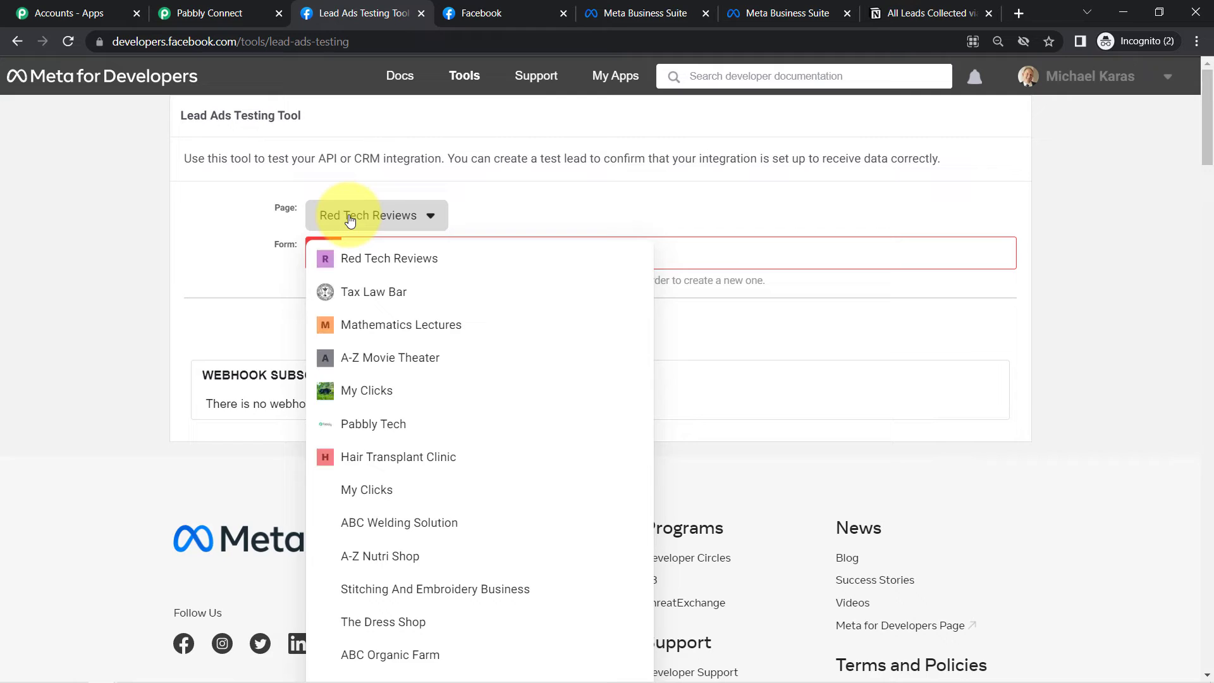
{"action": "key", "text": "ctrl+f"}
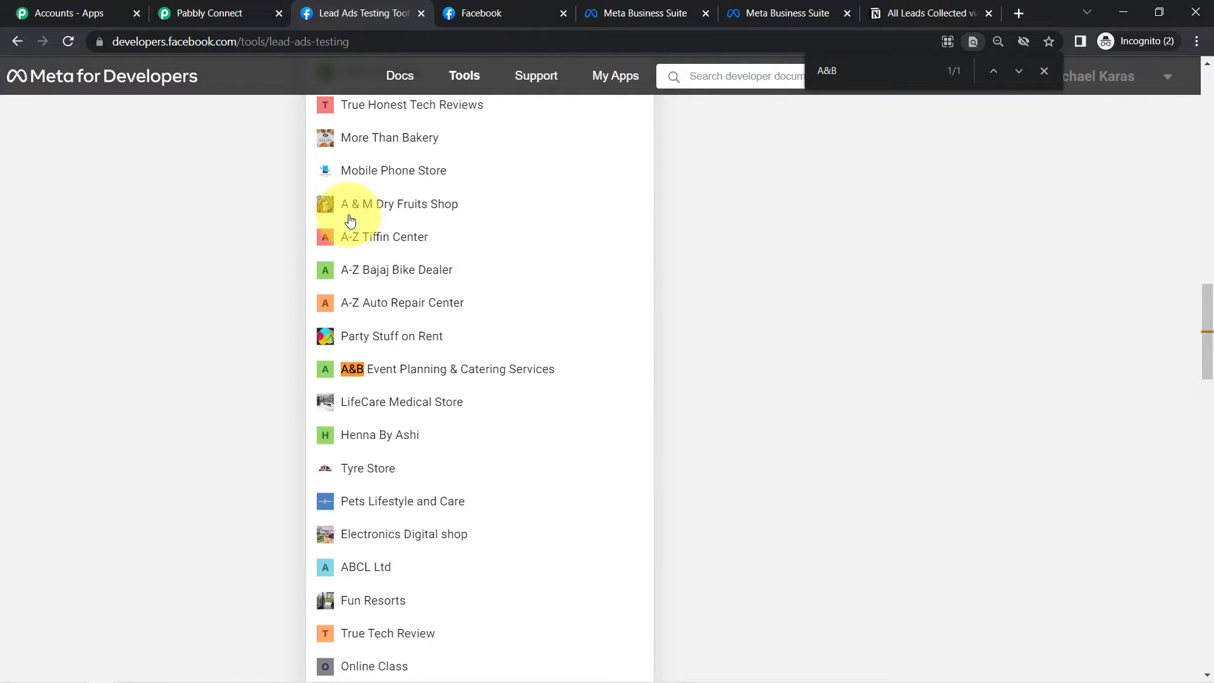
{"action": "left_click", "coordinate": [500, 370]}
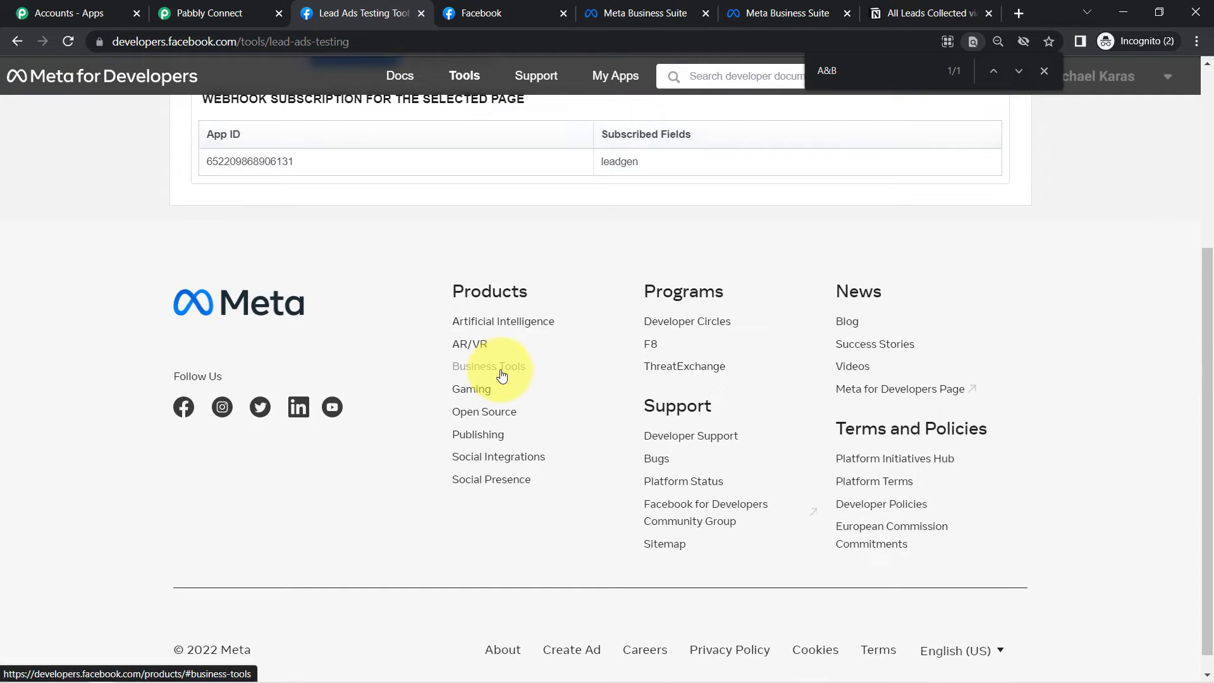
{"action": "left_click_drag", "start_coordinate": [1211, 320], "coordinate": [1200, 168]}
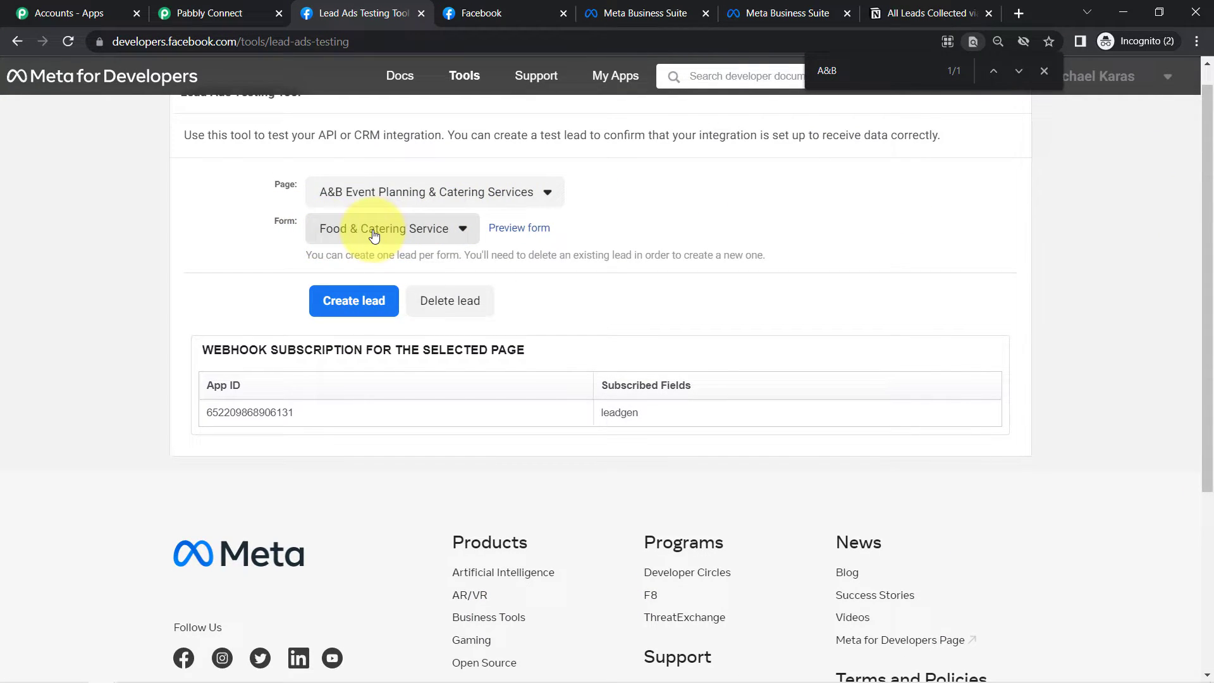
- Preview the Food & Catering Service lead form and clear its prefilled email and full name
{"action": "left_click", "coordinate": [533, 229]}
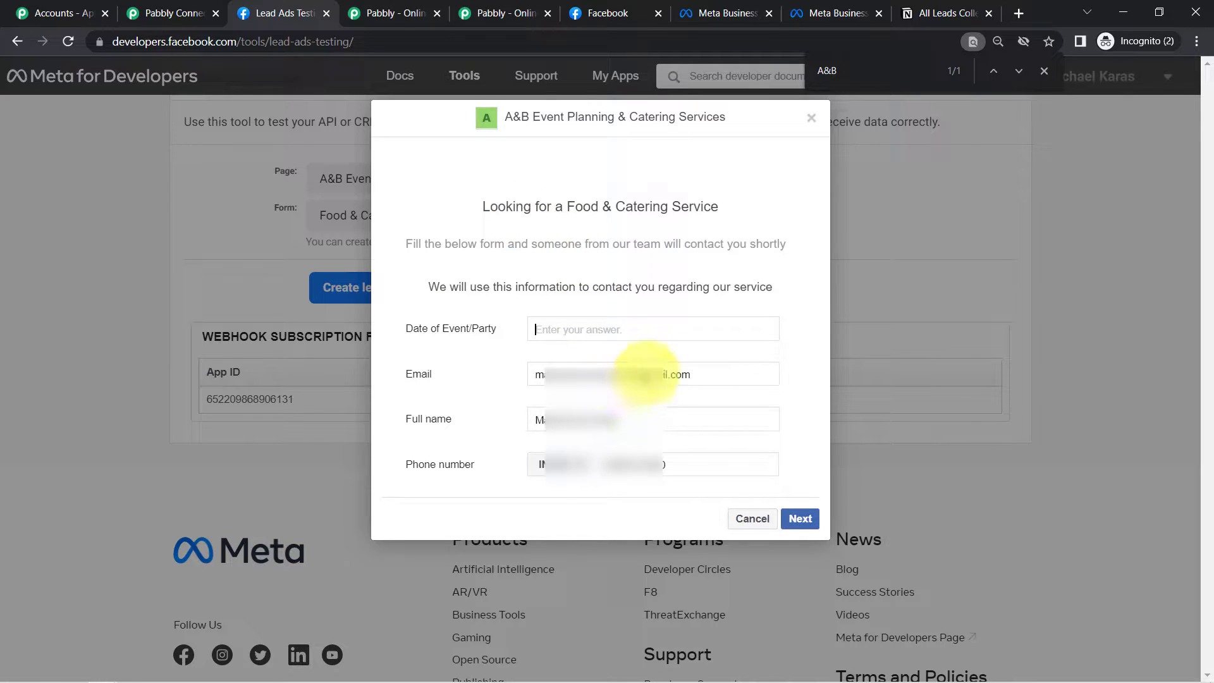
{"action": "left_click_drag", "start_coordinate": [700, 373], "coordinate": [541, 373]}
{"action": "left_click", "coordinate": [541, 373]}
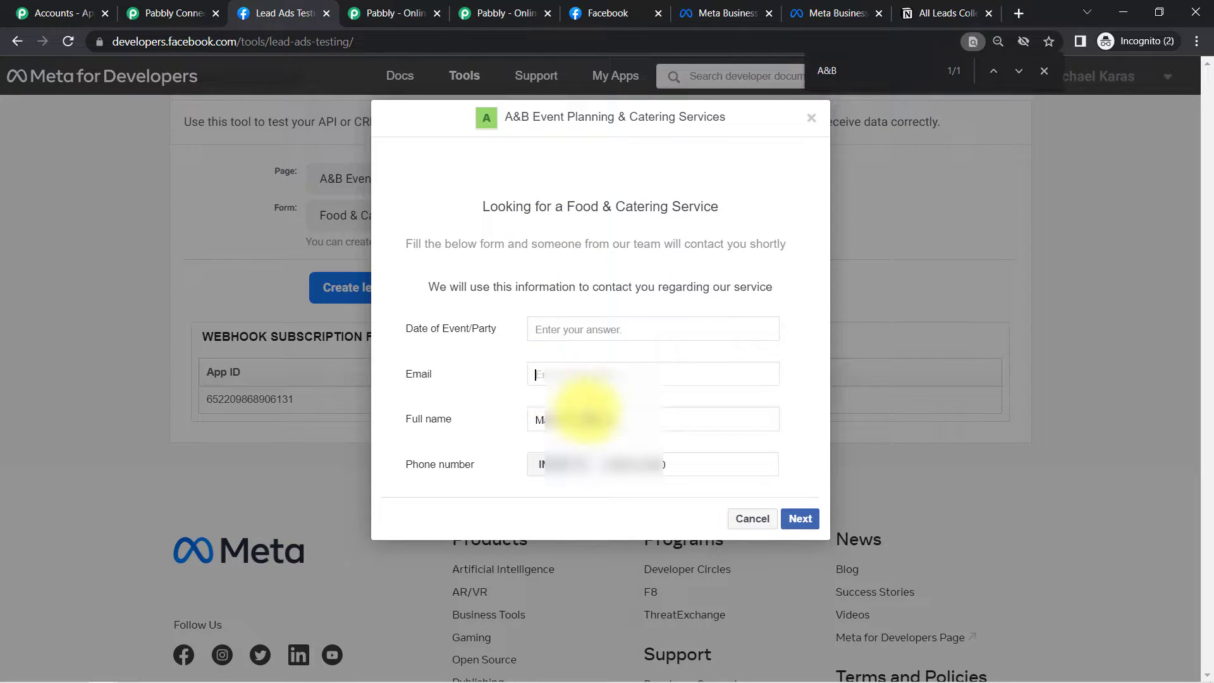
{"action": "left_click_drag", "start_coordinate": [609, 420], "coordinate": [524, 426]}
{"action": "key", "text": "BackSpace"}
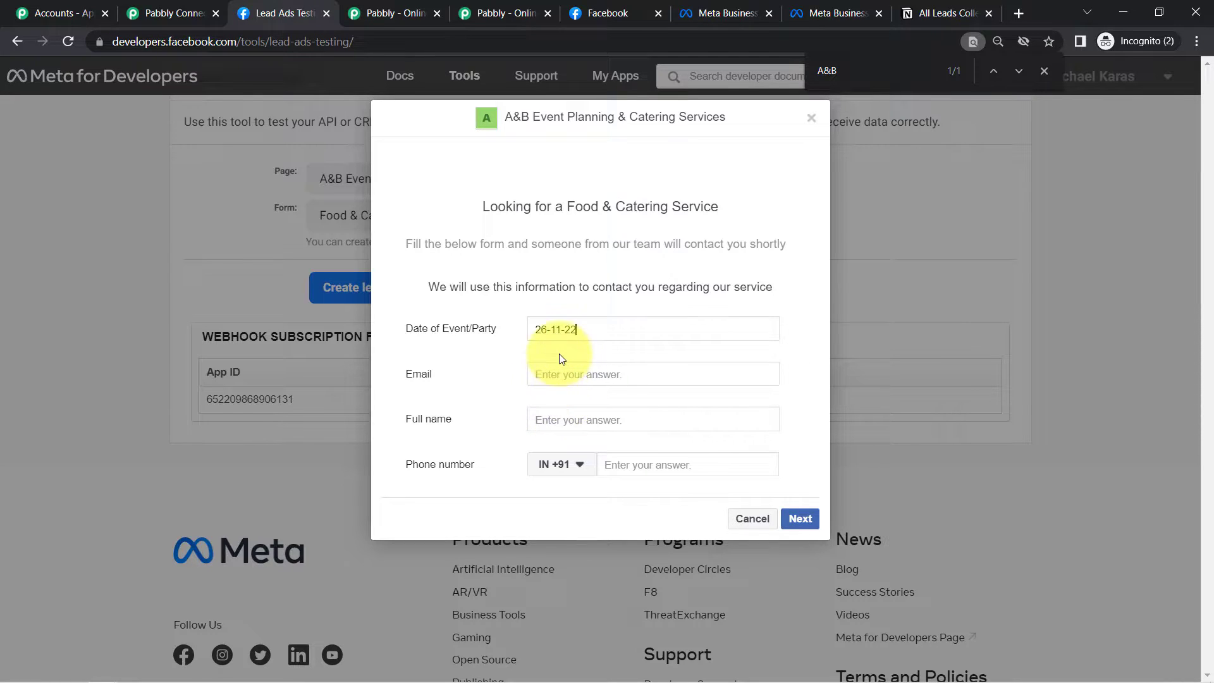
- Fill the form with event date 26-11-22 and a dummy email, full name and phone number
{"action": "left_click", "coordinate": [553, 371]}
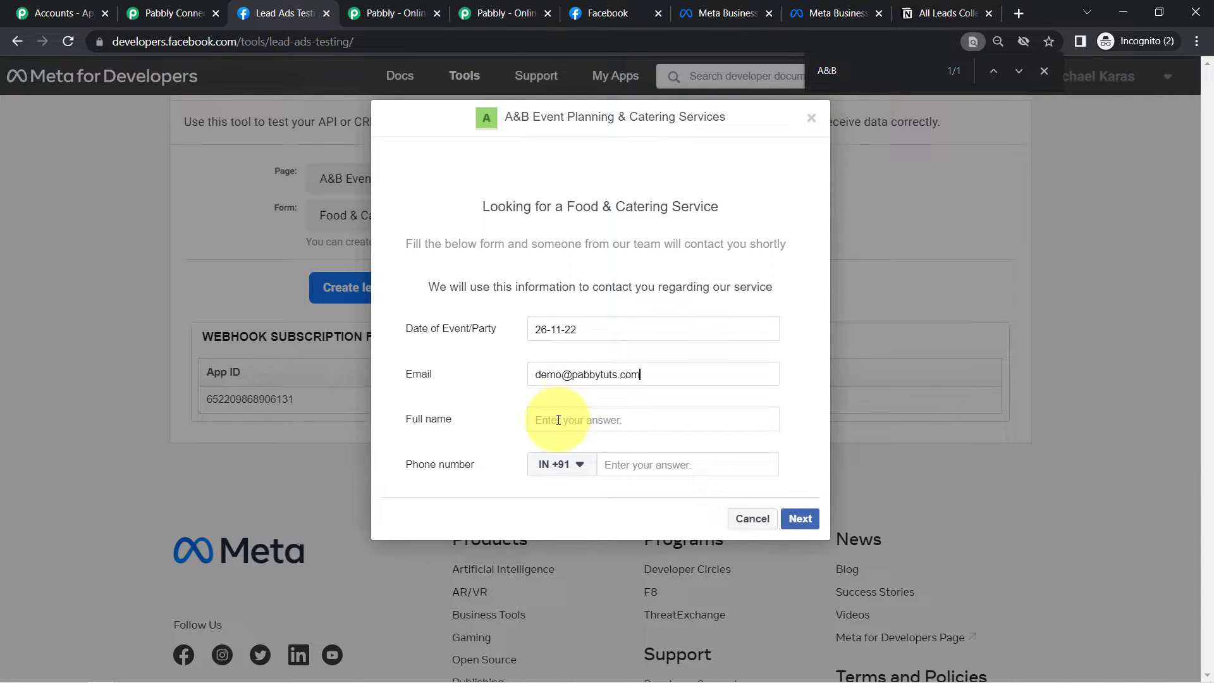
{"action": "type", "text": "Demo Customer"}
{"action": "key", "text": "Return"}
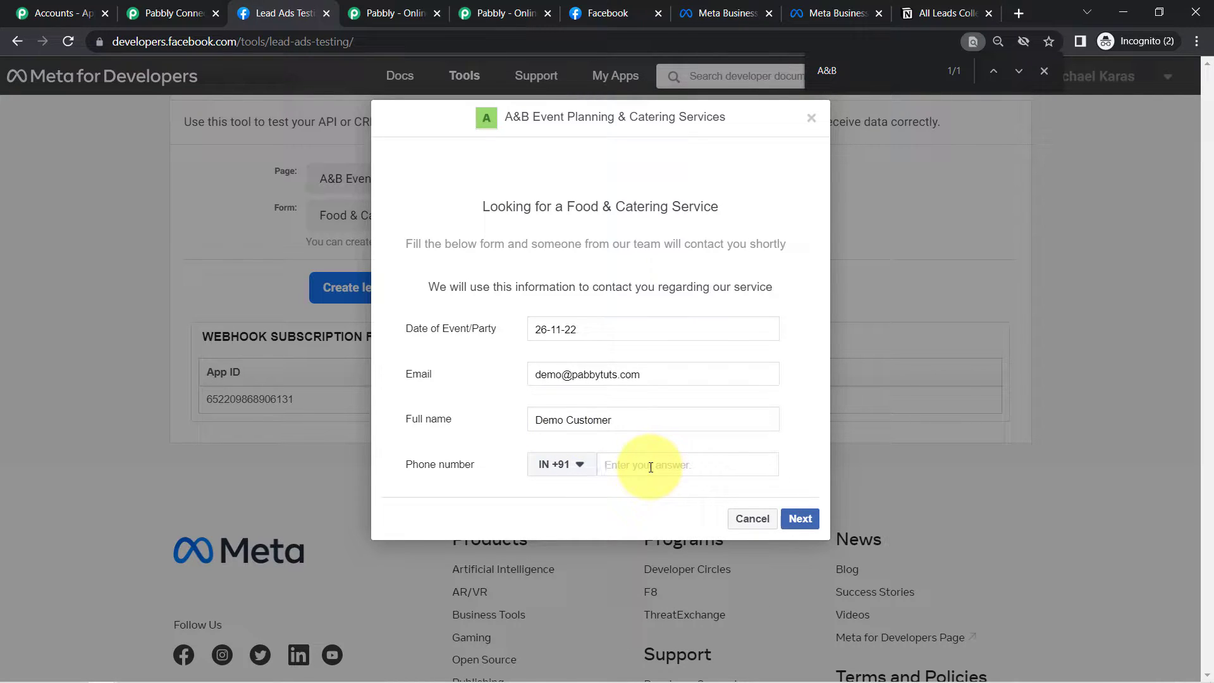
{"action": "type", "text": "91111 11111"}
- Submit the test lead and return to the Pabbly Connect workflow
{"action": "left_click", "coordinate": [798, 518]}
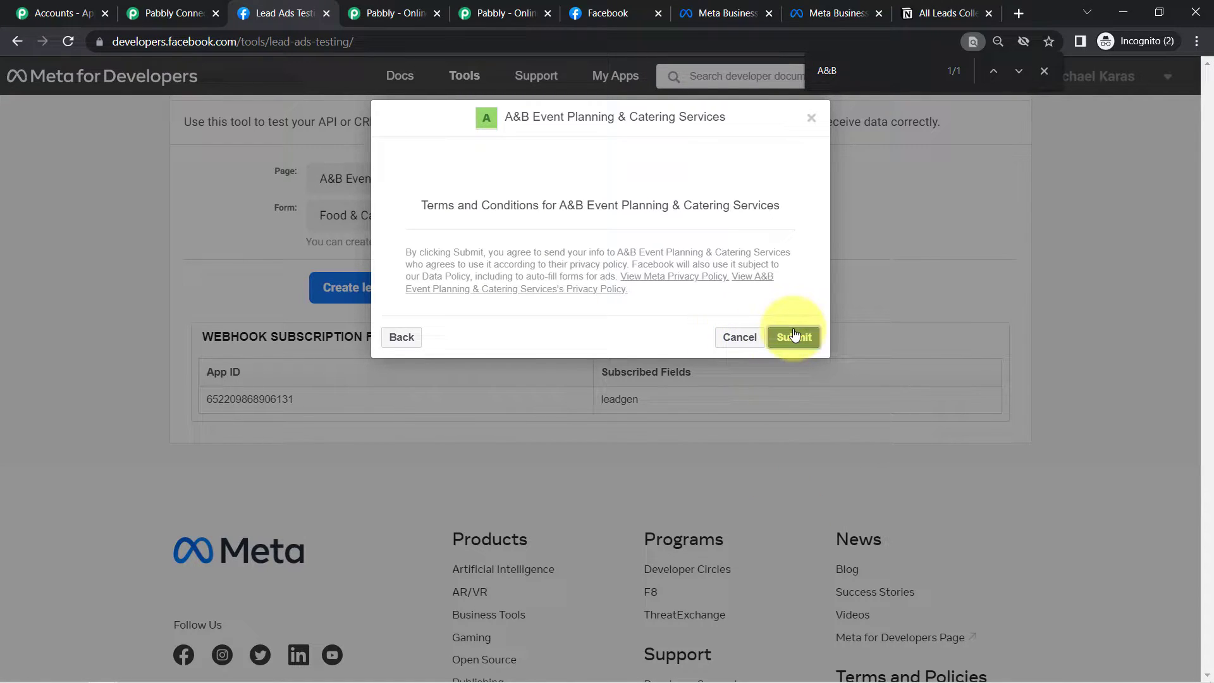
{"action": "left_click", "coordinate": [792, 337]}
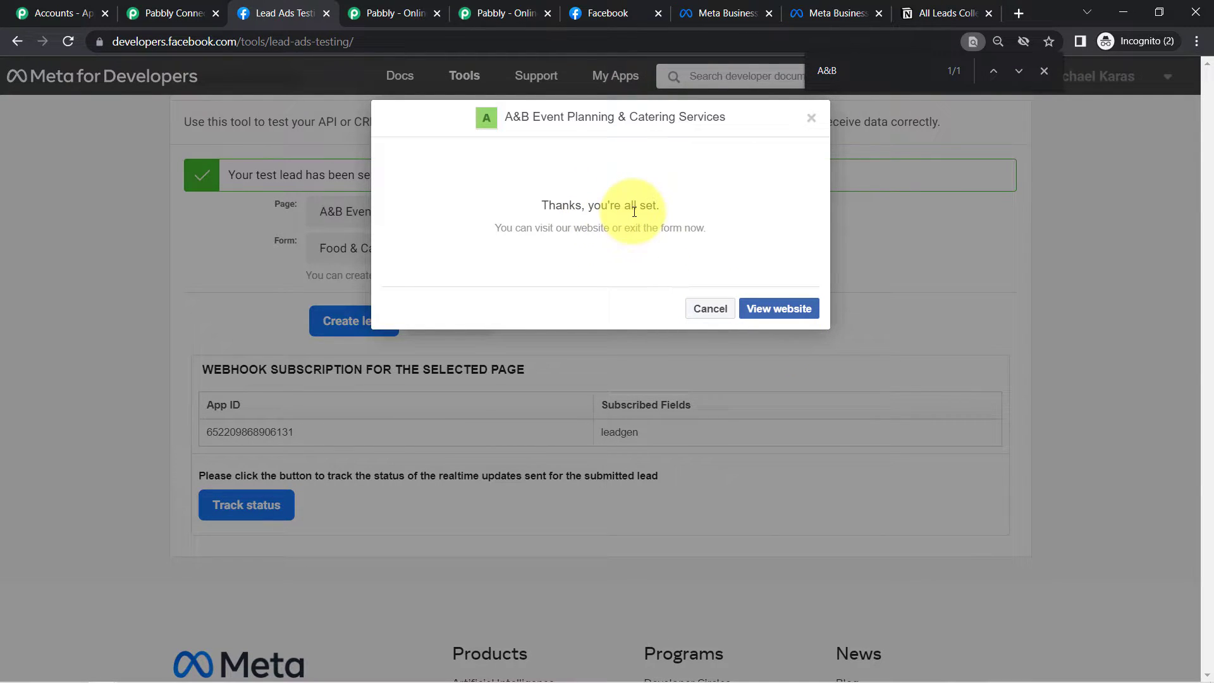
{"action": "left_click", "coordinate": [180, 11]}
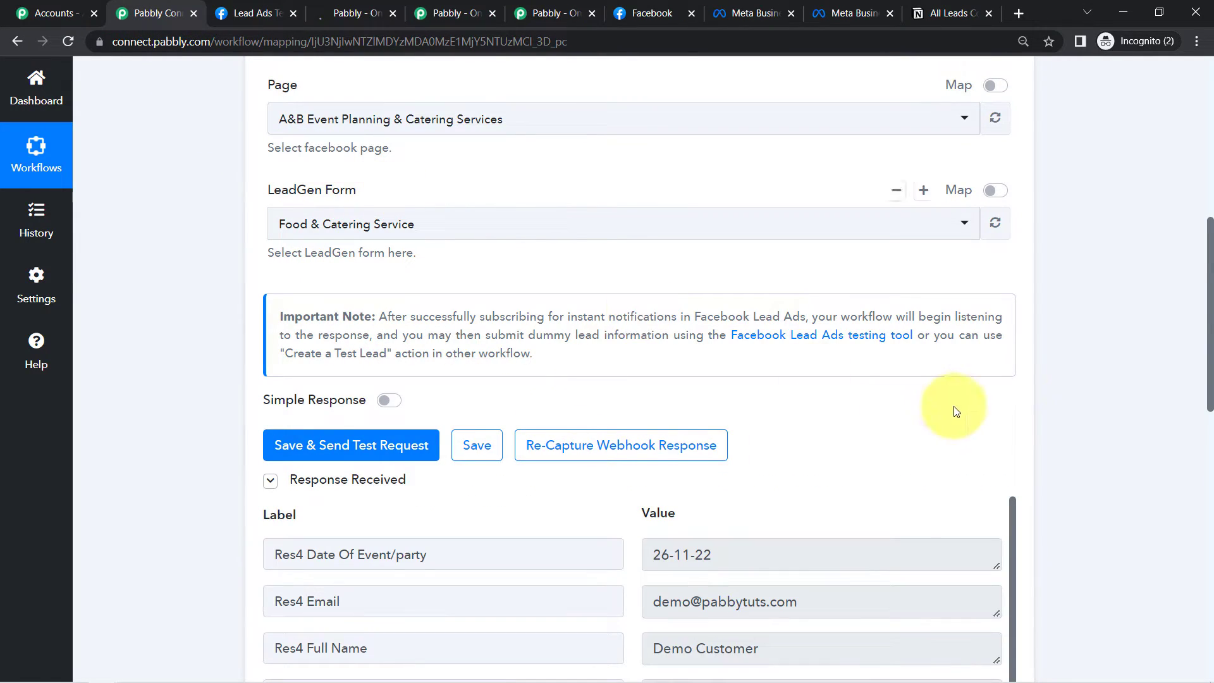
- Check the received Res4 Email, full name and phone number values in the Response Received table
{"action": "left_click_drag", "start_coordinate": [1210, 303], "coordinate": [1210, 406]}
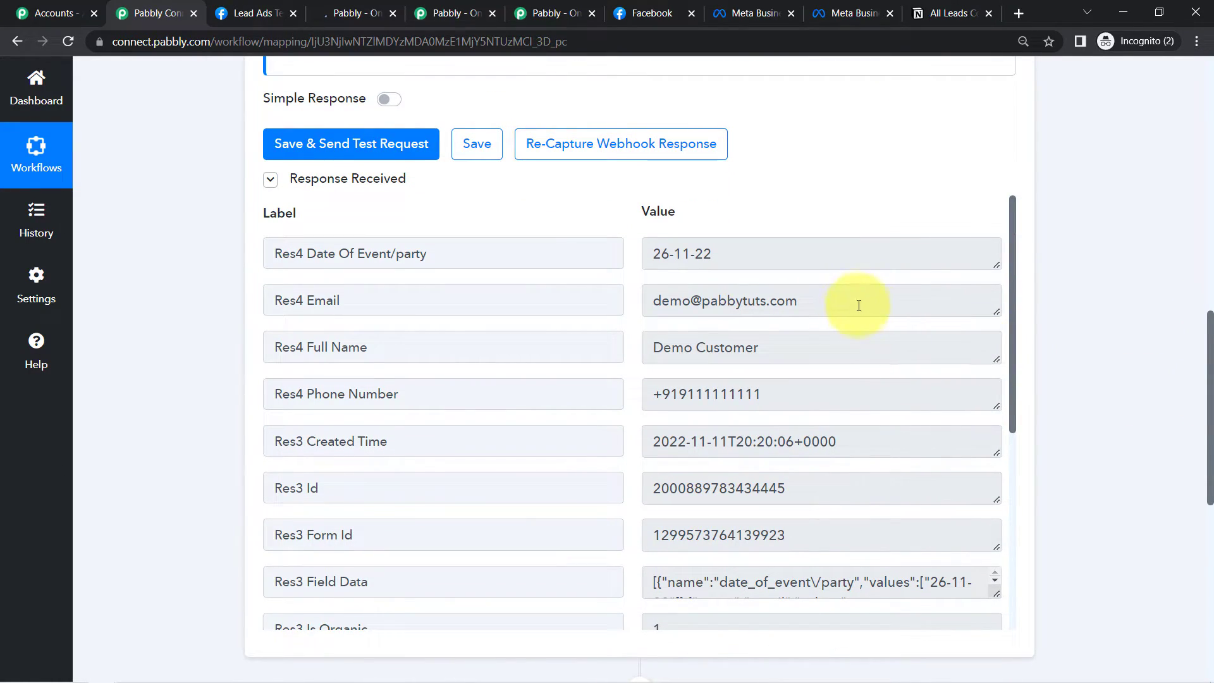
{"action": "left_click_drag", "start_coordinate": [681, 302], "coordinate": [797, 311]}
{"action": "left_click_drag", "start_coordinate": [1014, 287], "coordinate": [1013, 495]}
{"action": "left_click_drag", "start_coordinate": [1025, 453], "coordinate": [1011, 253]}
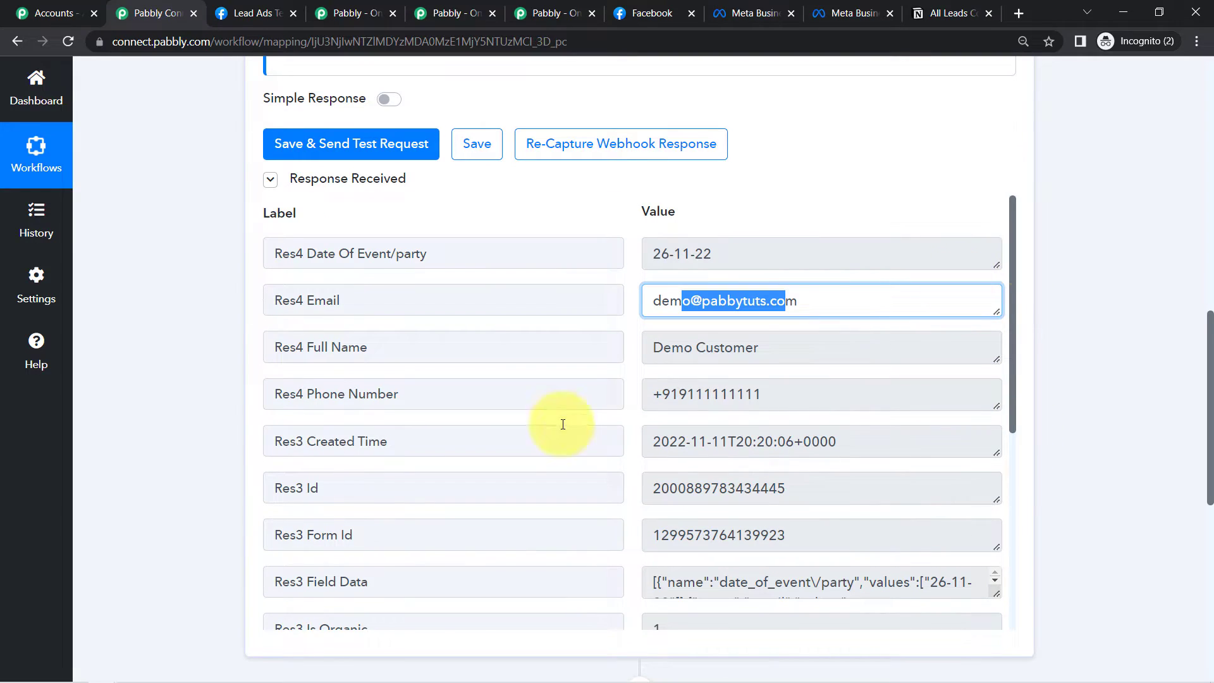
{"action": "left_click", "coordinate": [375, 302]}
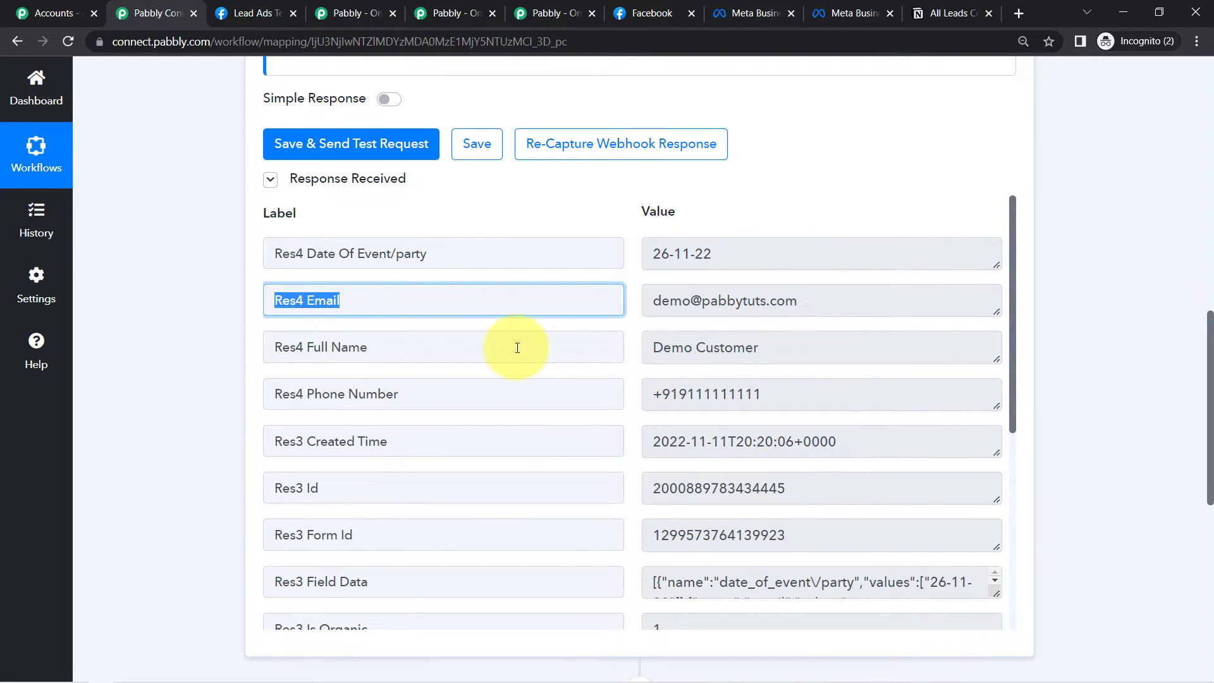
{"action": "left_click_drag", "start_coordinate": [683, 347], "coordinate": [711, 347]}
{"action": "left_click_drag", "start_coordinate": [686, 394], "coordinate": [779, 396]}
{"action": "left_click", "coordinate": [744, 360]}
{"action": "double_click", "coordinate": [744, 361]}
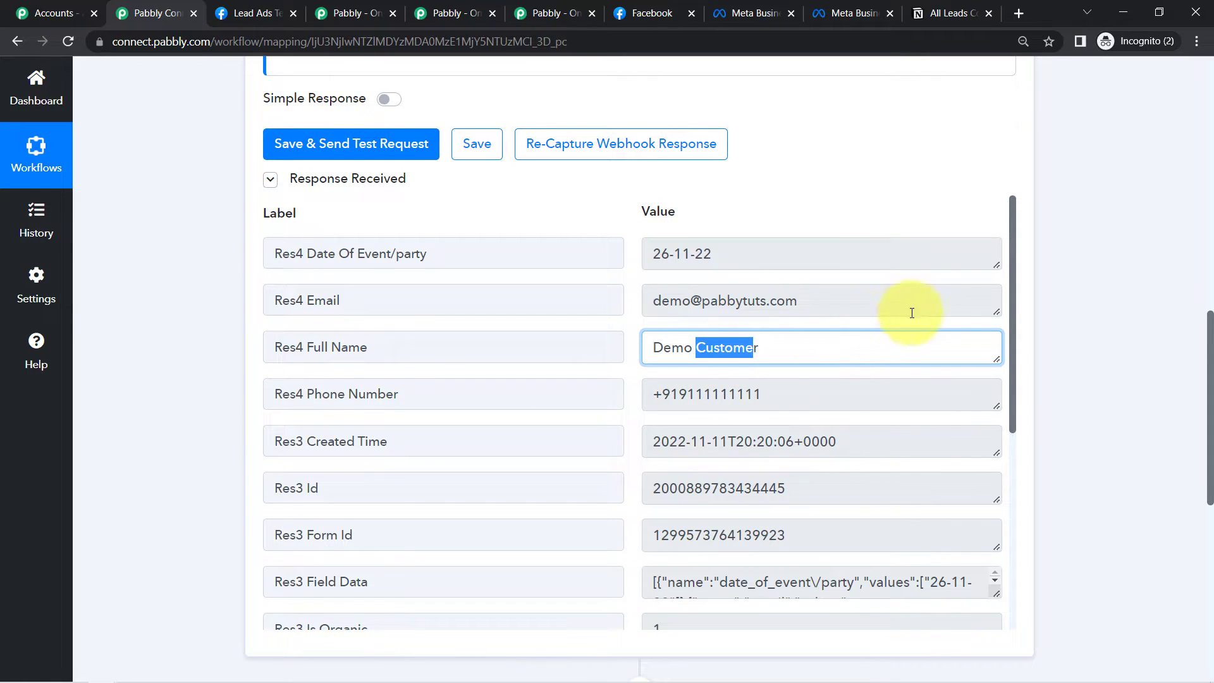
{"action": "scroll", "coordinate": [789, 396], "scroll_direction": "down", "scroll_amount": 1}
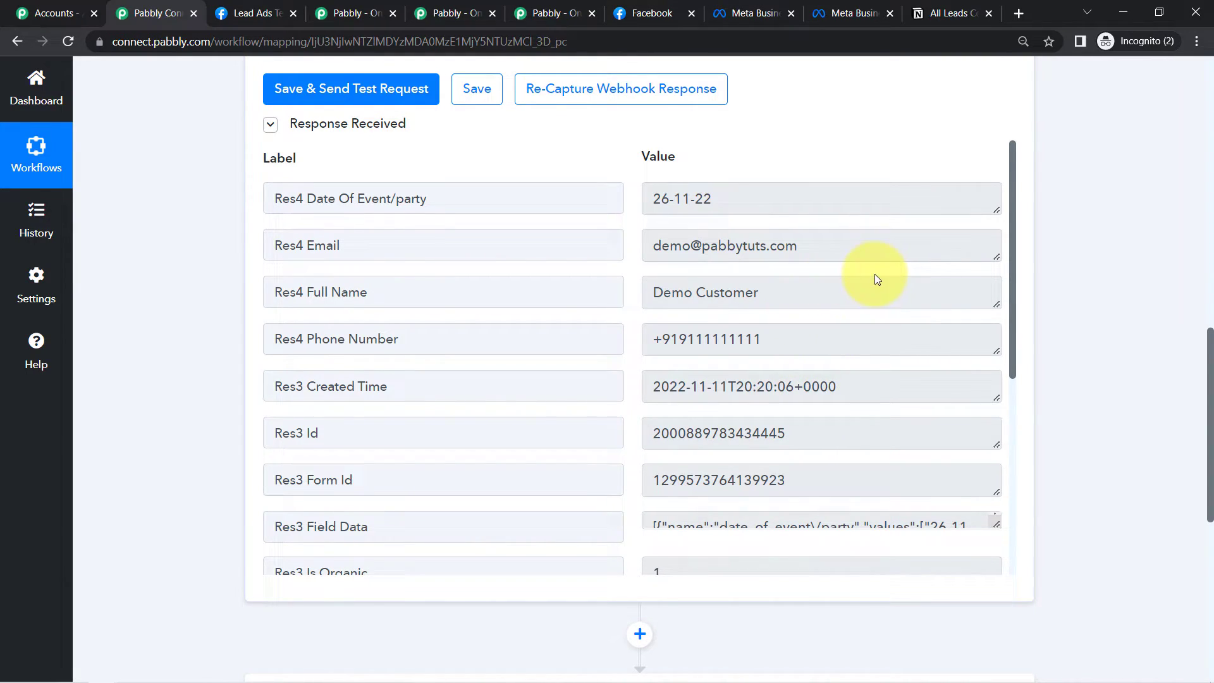
{"action": "left_click_drag", "start_coordinate": [1209, 350], "coordinate": [1192, 506]}
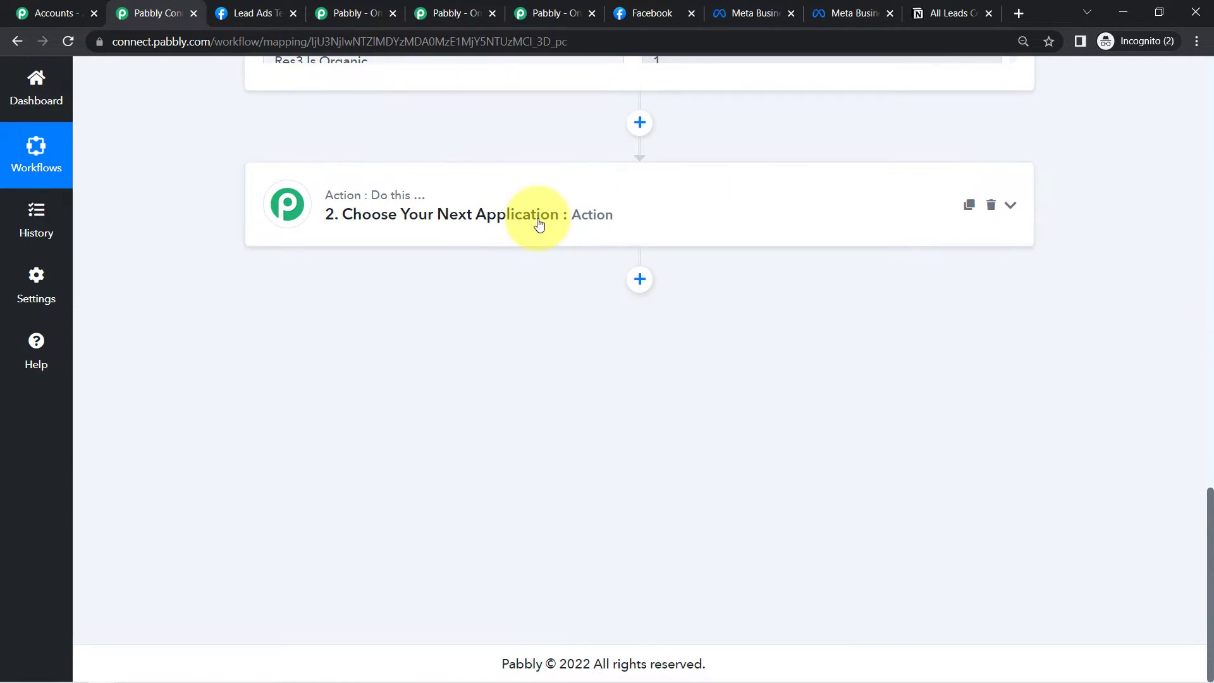
- Set the action step to Notion with the Create Database Item event
{"action": "left_click", "coordinate": [538, 223]}
{"action": "left_click", "coordinate": [417, 309]}
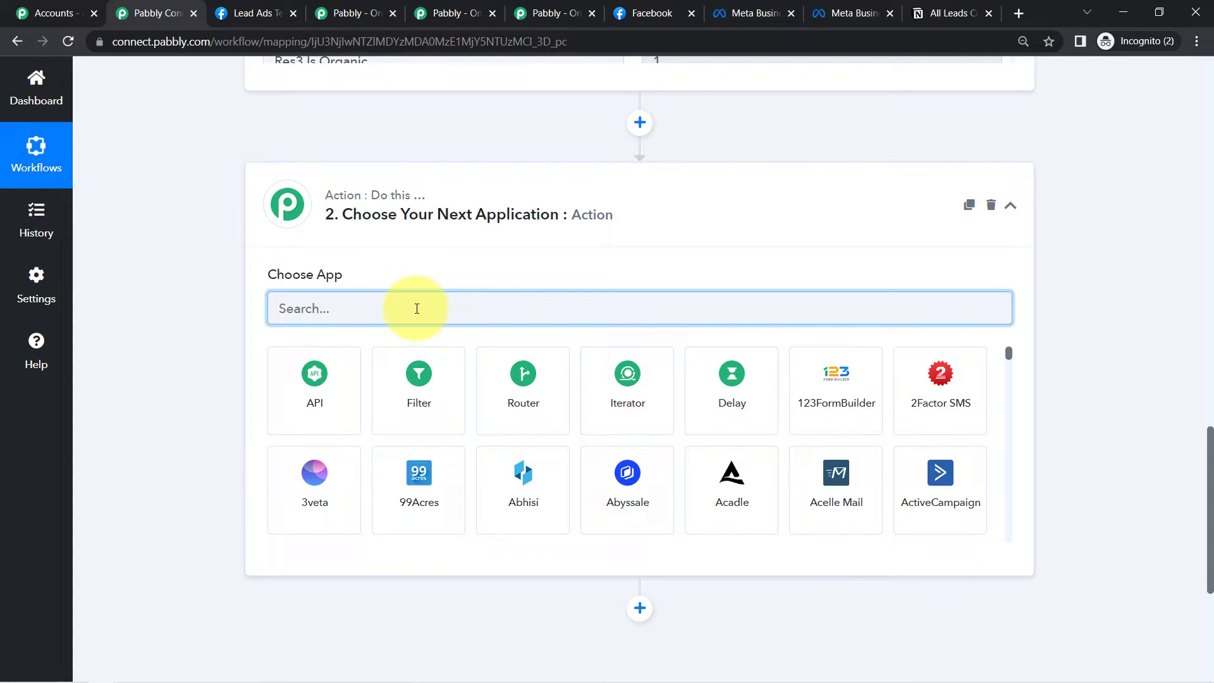
{"action": "type", "text": "i"}
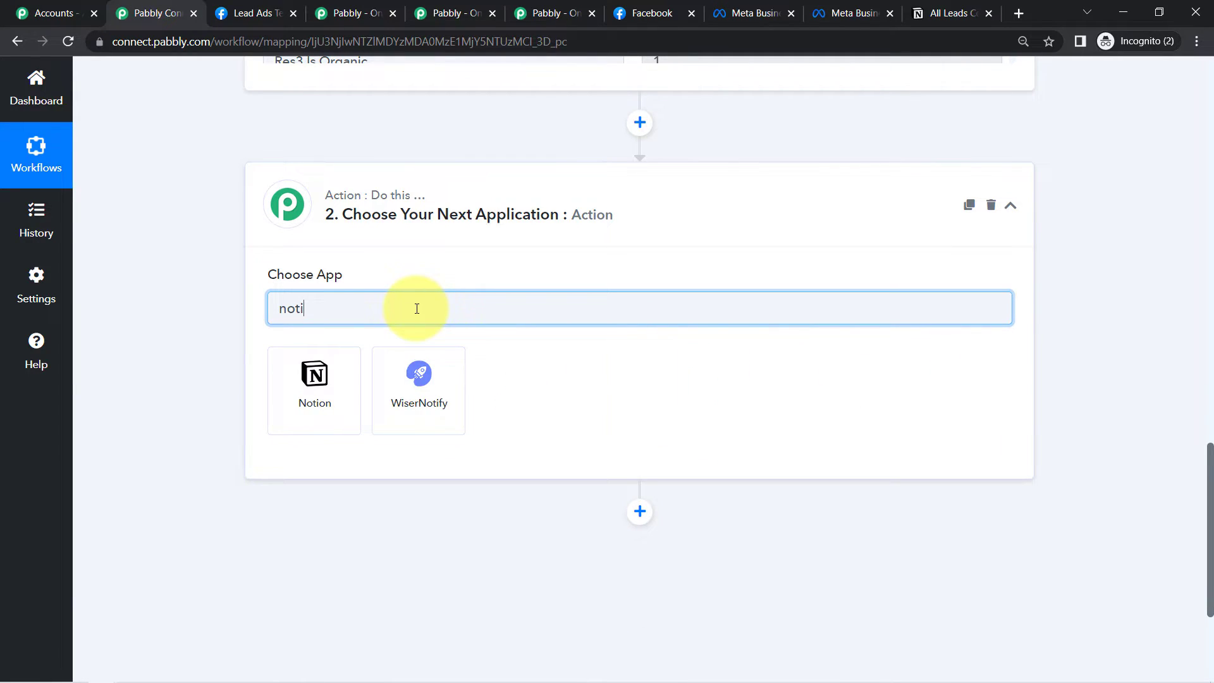
{"action": "left_click", "coordinate": [330, 403]}
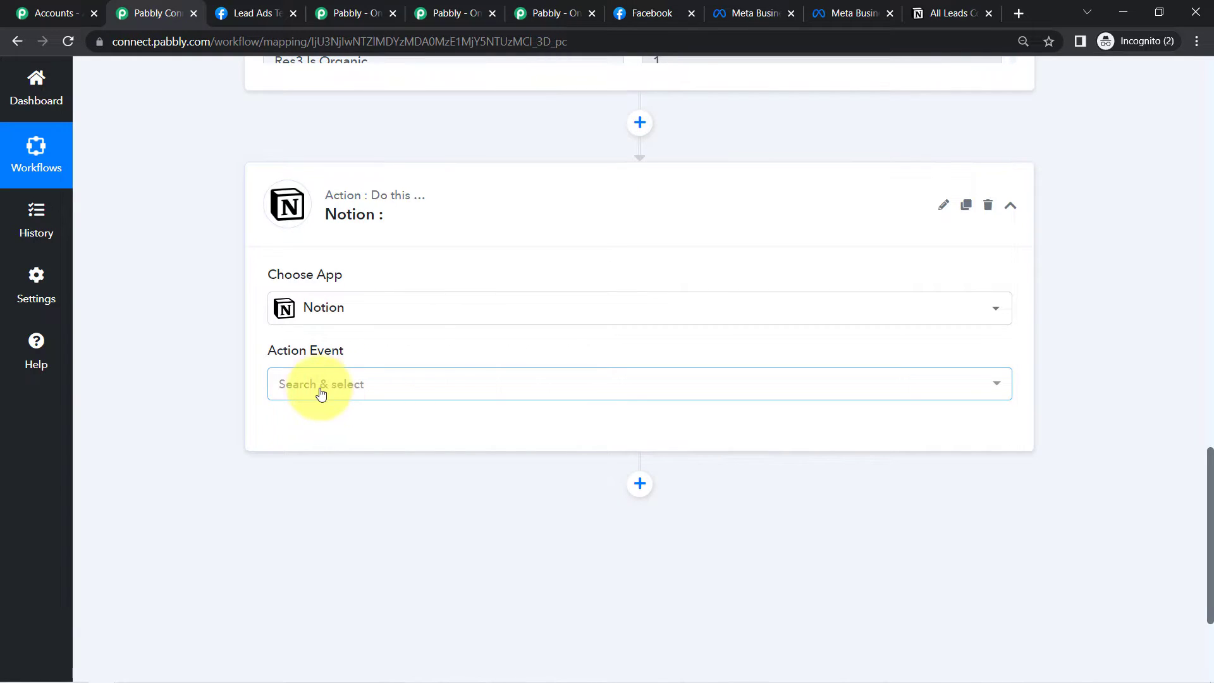
{"action": "left_click", "coordinate": [316, 387]}
{"action": "left_click", "coordinate": [325, 182]}
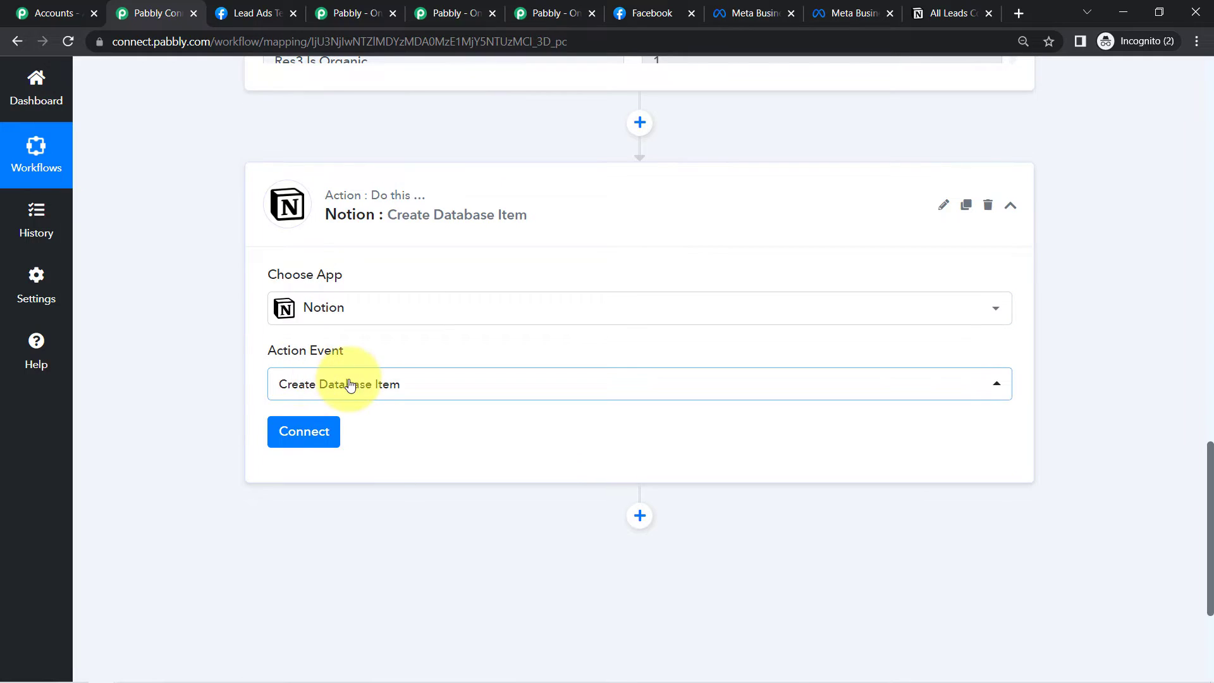
- Add a new Notion connection and start authorizing it
{"action": "left_click", "coordinate": [291, 441]}
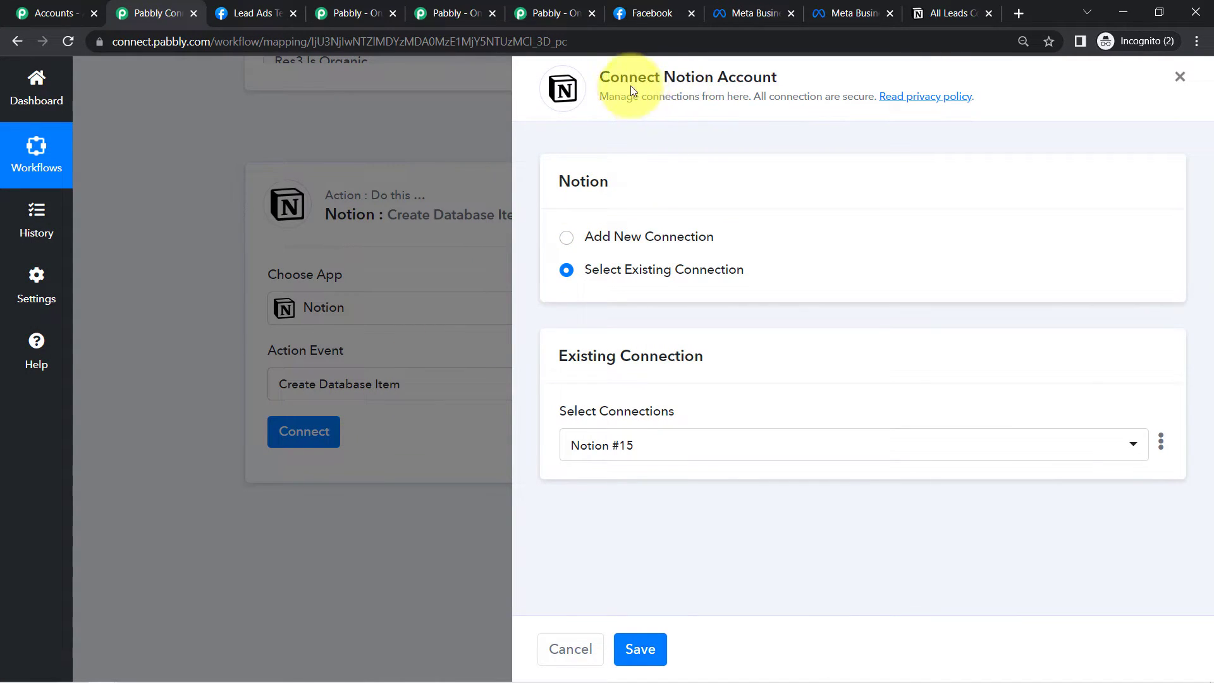
{"action": "left_click", "coordinate": [599, 243]}
{"action": "left_click", "coordinate": [597, 423]}
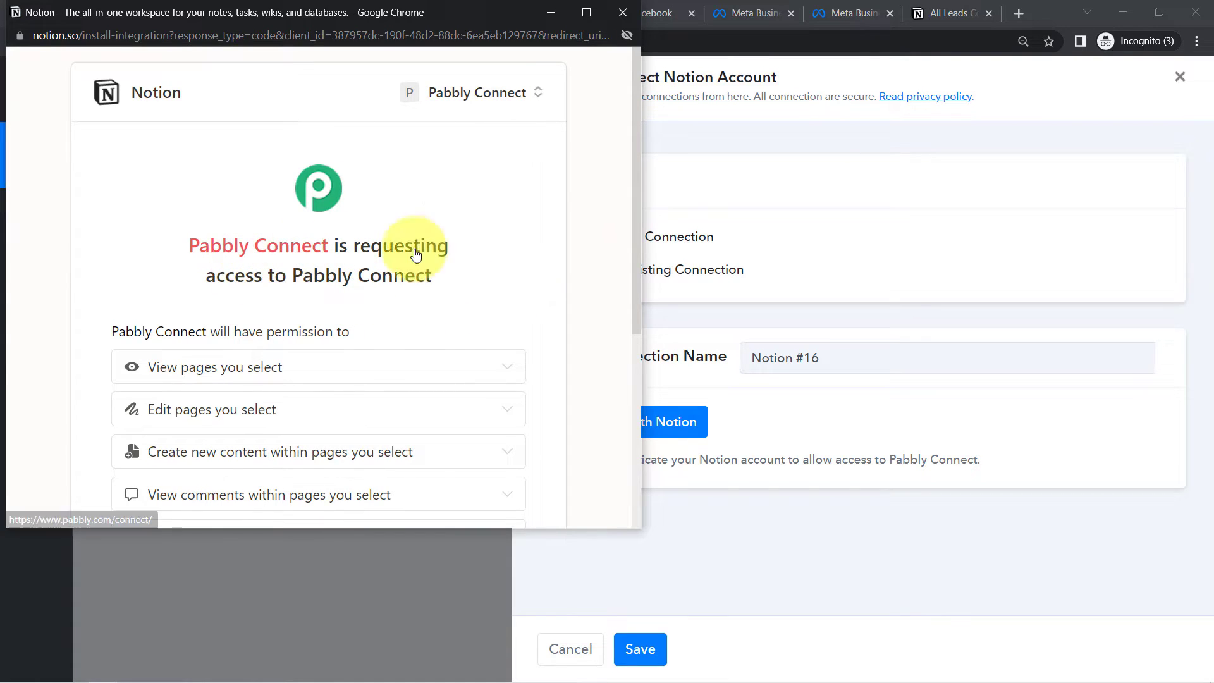
- Share all GENERAL pages with Pabbly Connect and confirm the successful Notion connection
{"action": "left_click_drag", "start_coordinate": [635, 235], "coordinate": [582, 466]}
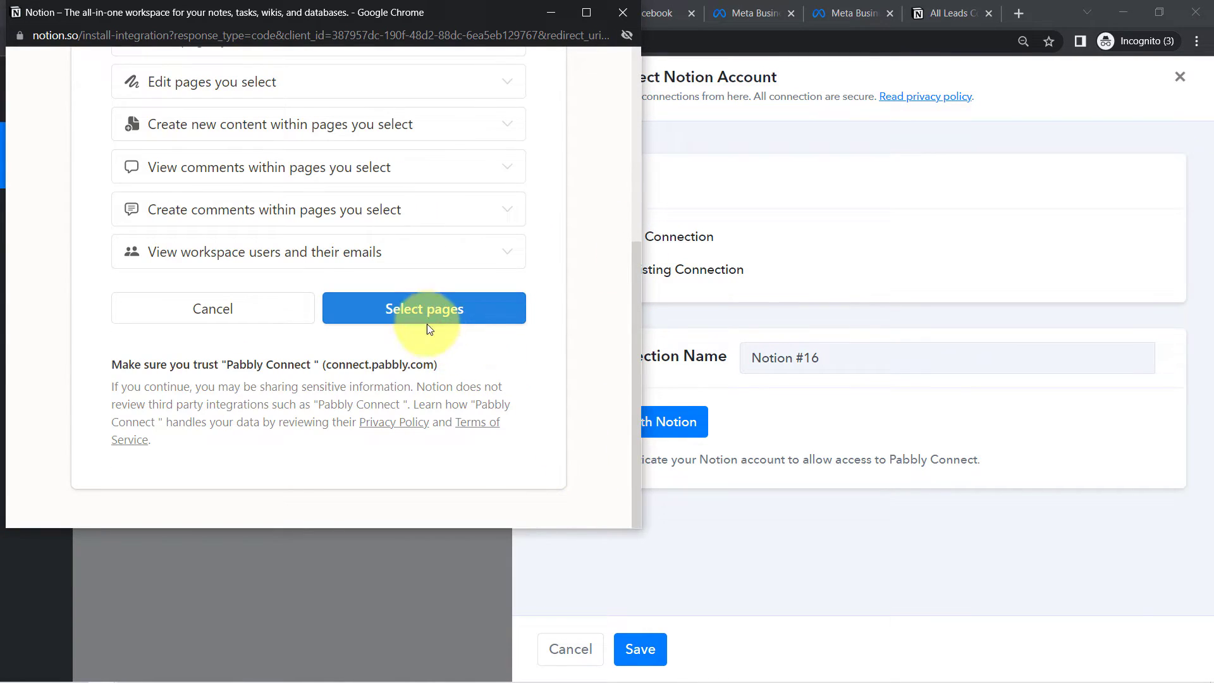
{"action": "left_click", "coordinate": [416, 309]}
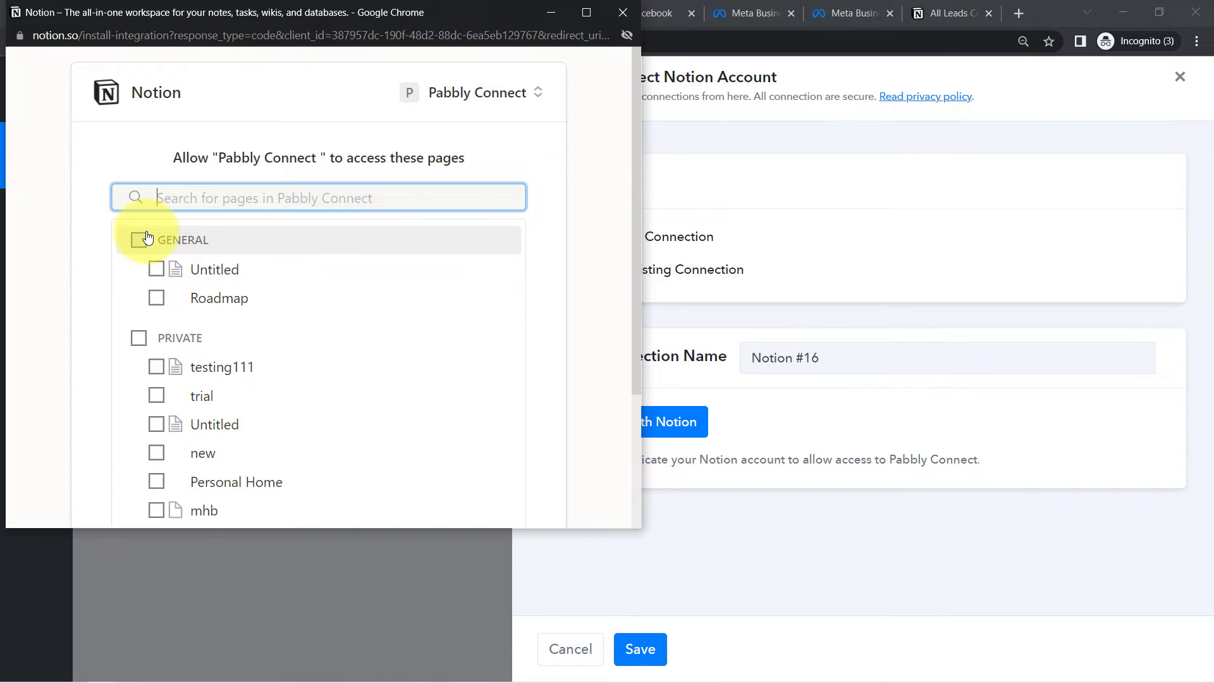
{"action": "left_click", "coordinate": [139, 240]}
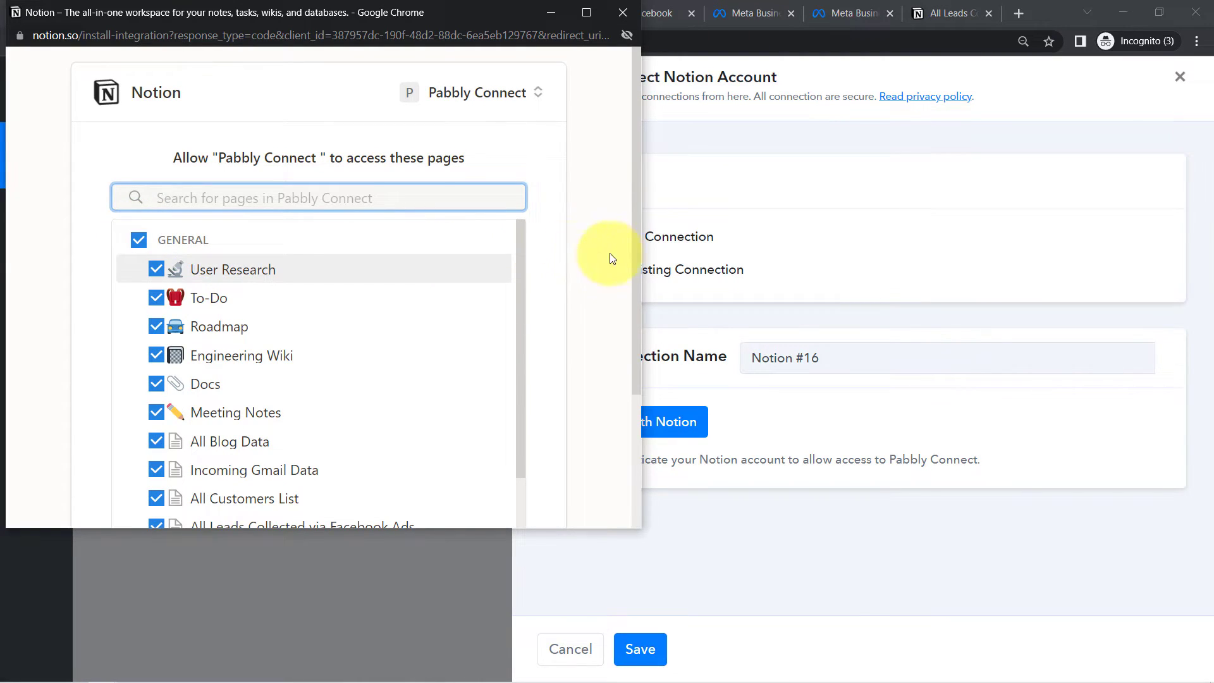
{"action": "left_click_drag", "start_coordinate": [636, 275], "coordinate": [626, 429]}
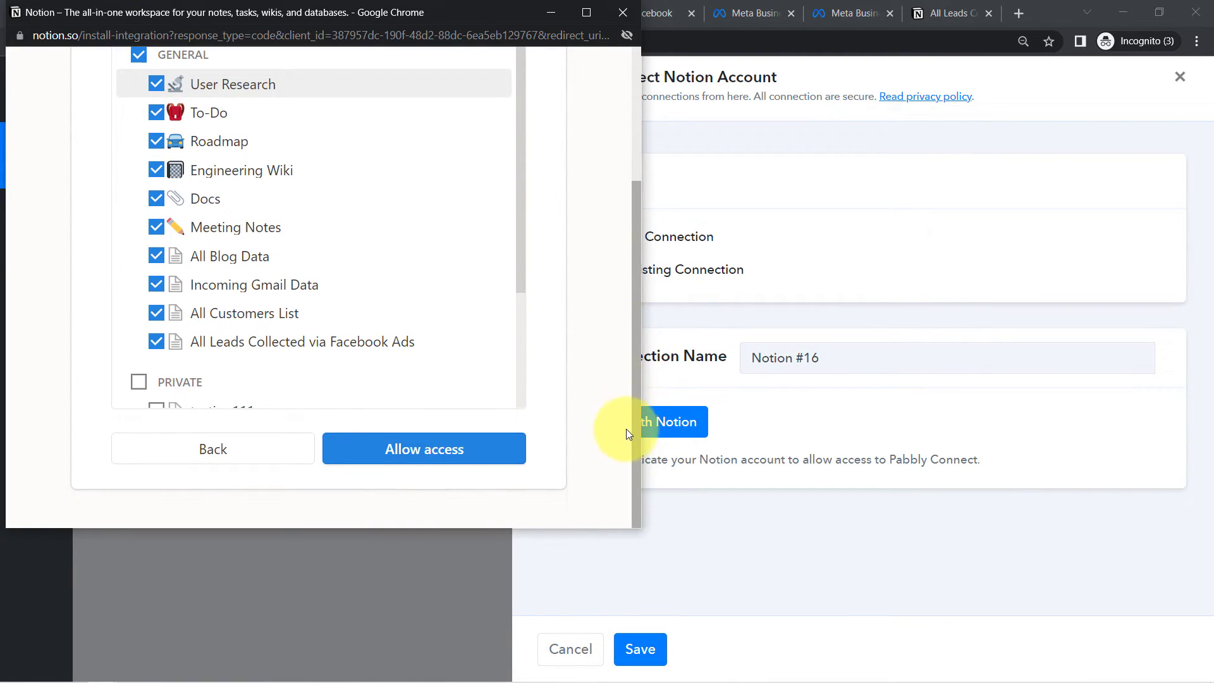
{"action": "scroll", "coordinate": [330, 428], "scroll_direction": "up", "scroll_amount": 3}
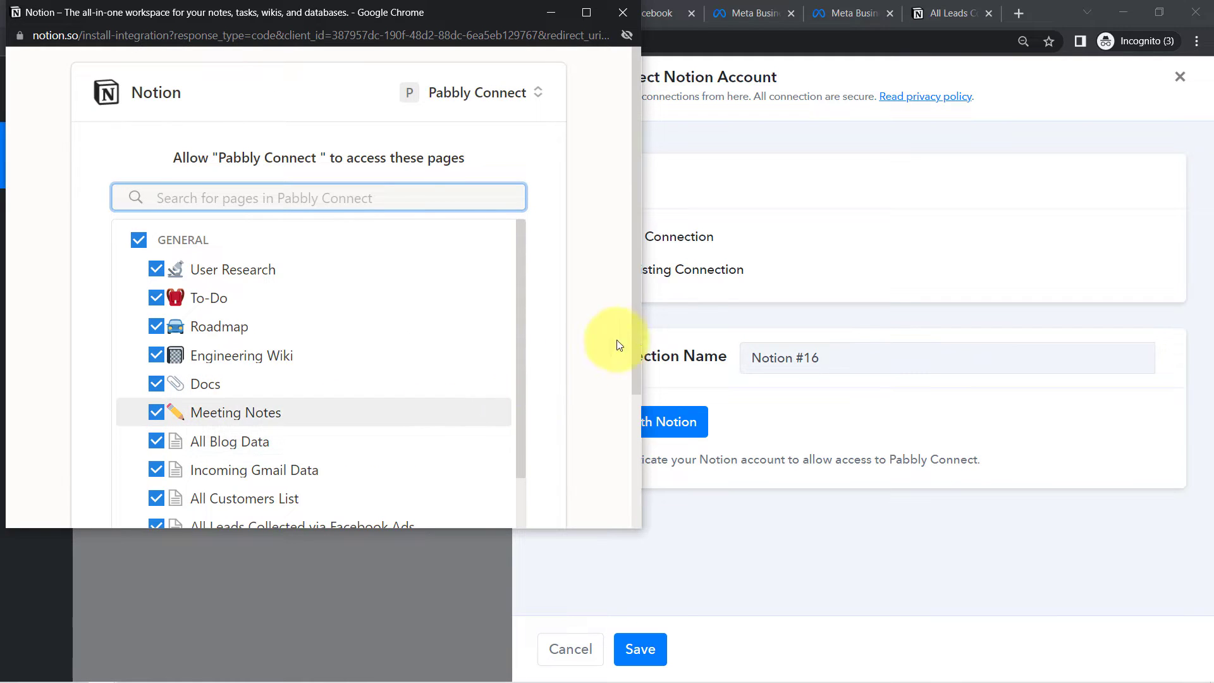
{"action": "left_click_drag", "start_coordinate": [639, 317], "coordinate": [586, 514]}
{"action": "left_click", "coordinate": [442, 455]}
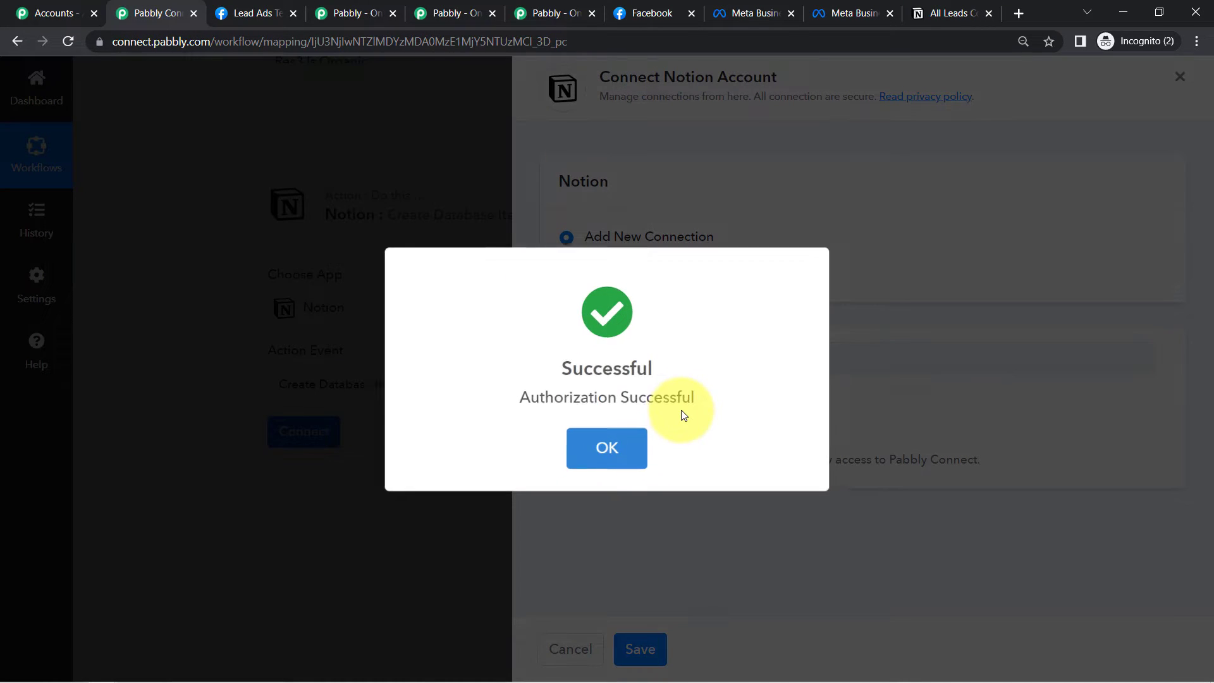
{"action": "left_click", "coordinate": [633, 449]}
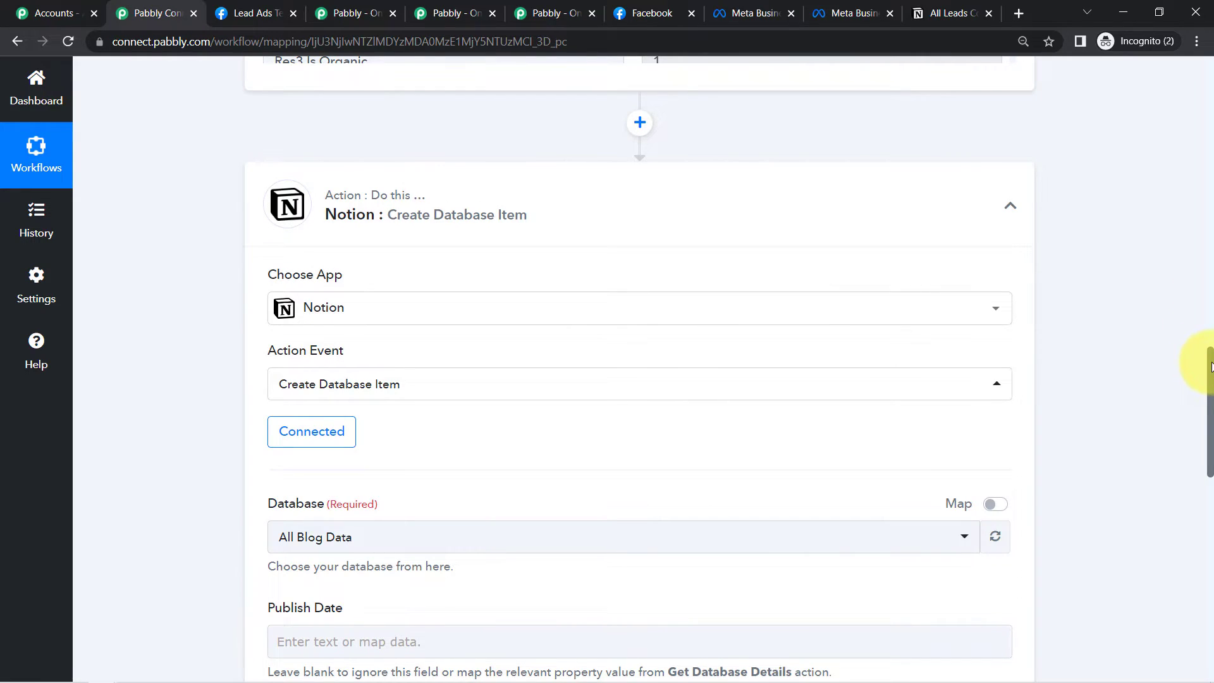
{"action": "left_click_drag", "start_coordinate": [1209, 366], "coordinate": [1209, 417]}
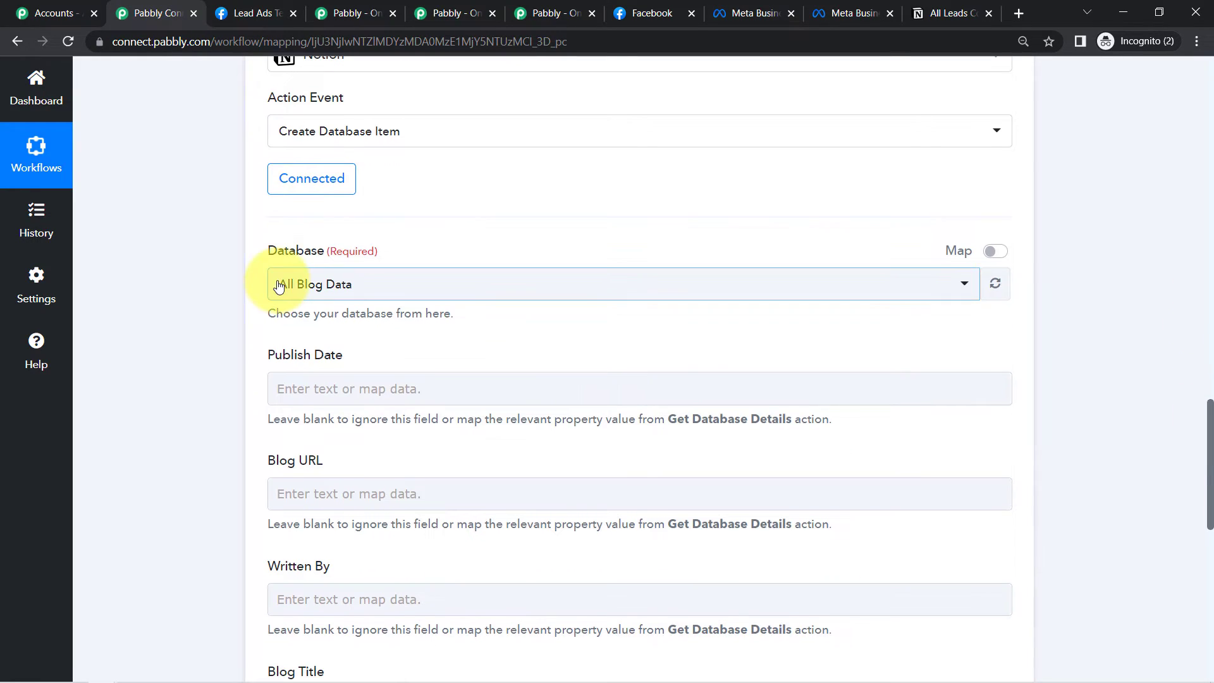
- Look at the Notion database list, then go to the All Leads Collected via Facebook Ads page
{"action": "left_click", "coordinate": [281, 285]}
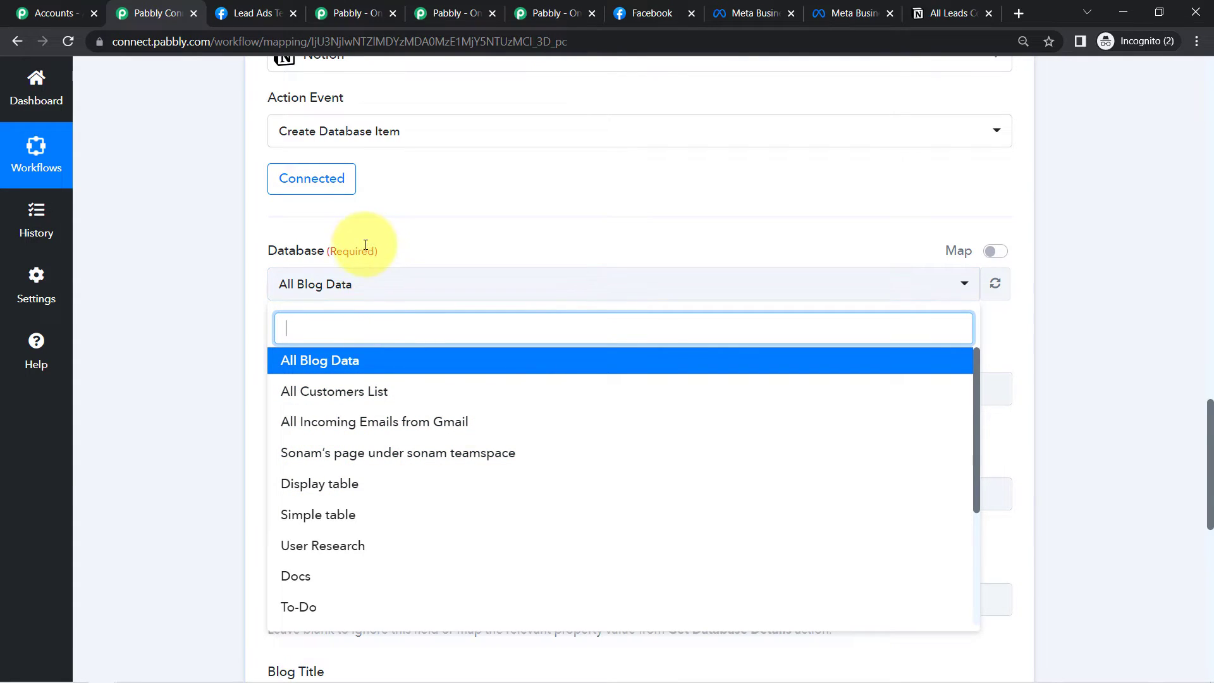
{"action": "left_click", "coordinate": [165, 229]}
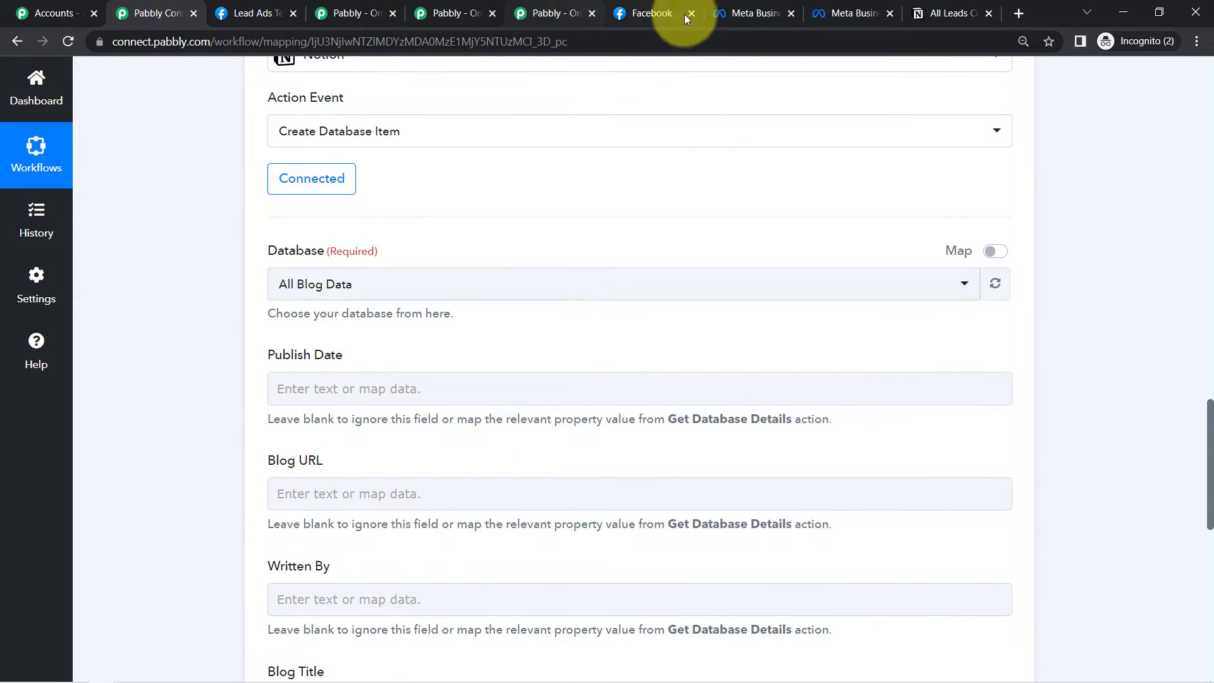
{"action": "left_click_drag", "start_coordinate": [923, 12], "coordinate": [253, 11]}
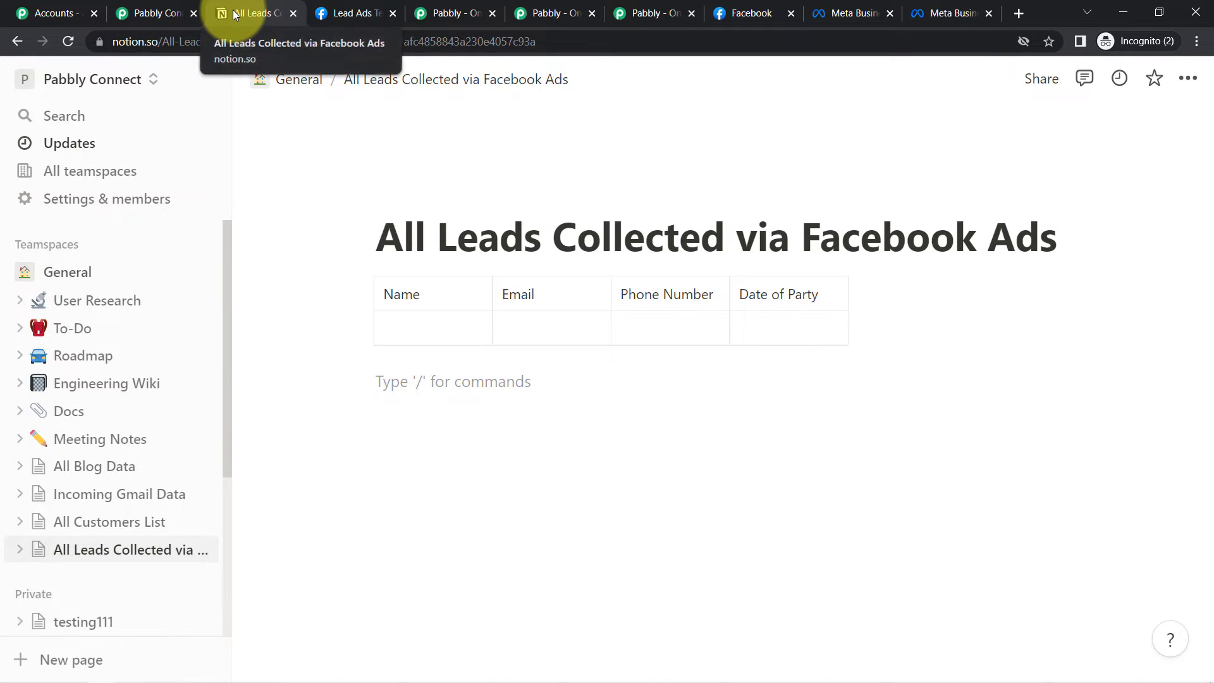
- Select the All Leads Collected via Facebook Ads page title, then return to Pabbly Connect
{"action": "left_click_drag", "start_coordinate": [381, 245], "coordinate": [1005, 236]}
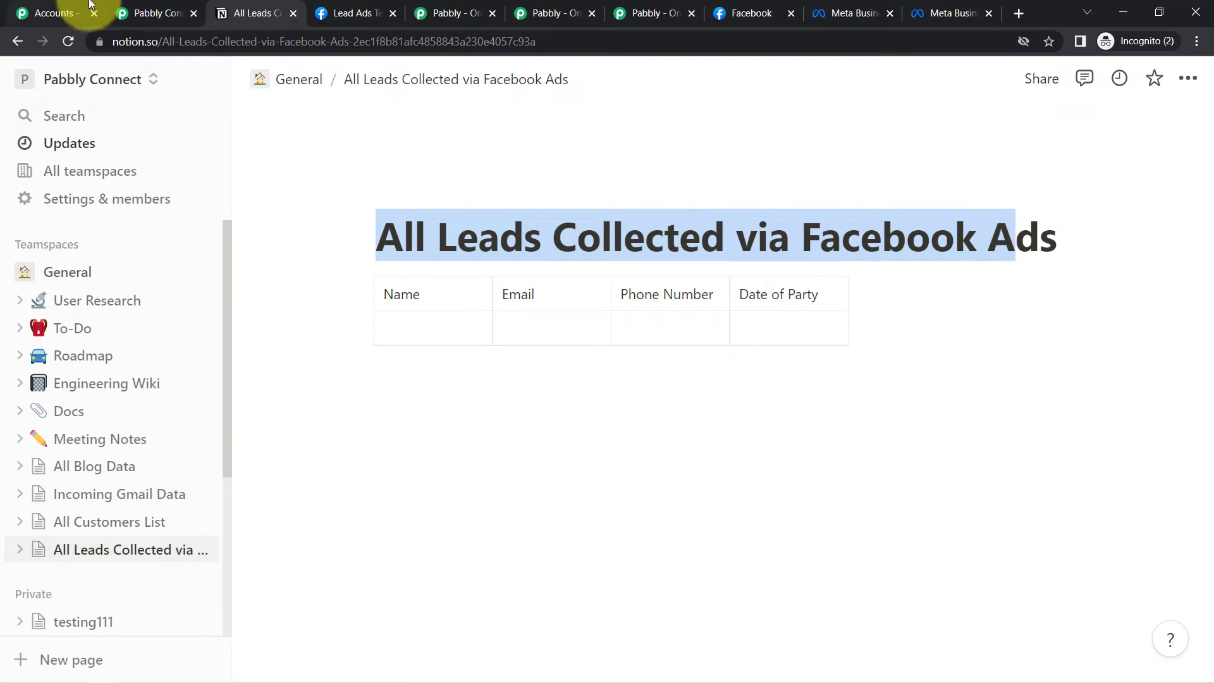
{"action": "left_click", "coordinate": [153, 13]}
- Set the Notion step's database to All Leads Collected via Facebook Ads and compare it with the Notion table
{"action": "scroll", "coordinate": [310, 354], "scroll_direction": "up", "scroll_amount": 2}
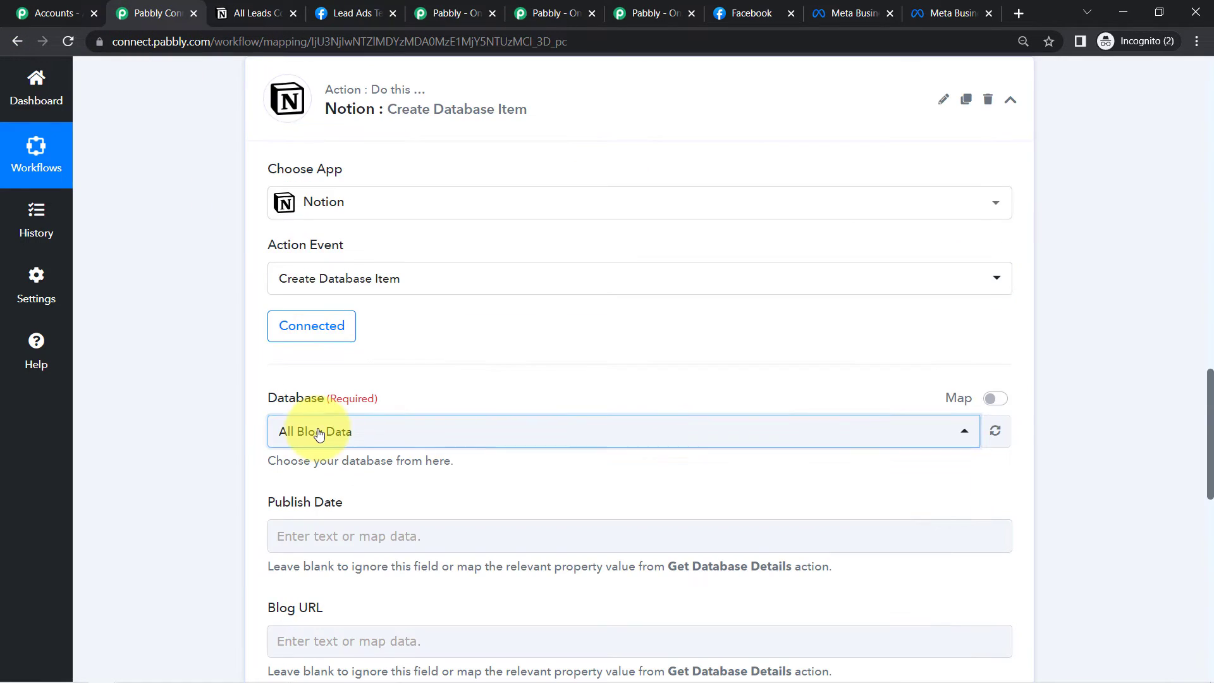
{"action": "left_click", "coordinate": [303, 430]}
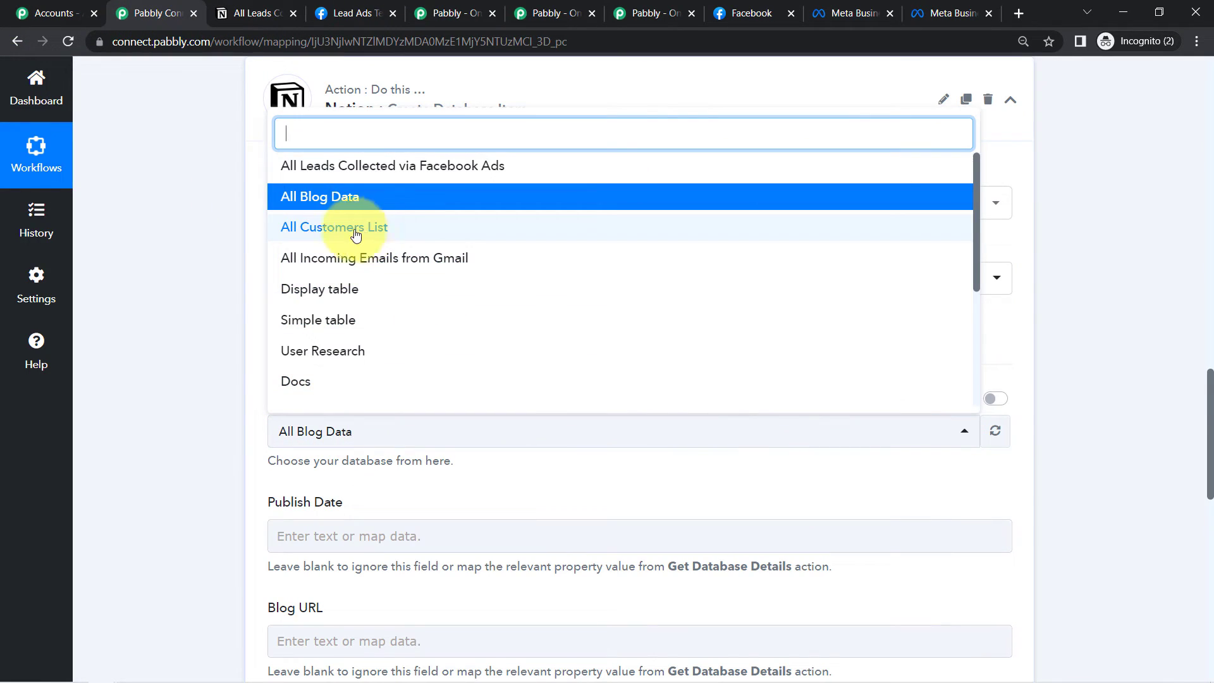
{"action": "left_click", "coordinate": [348, 166]}
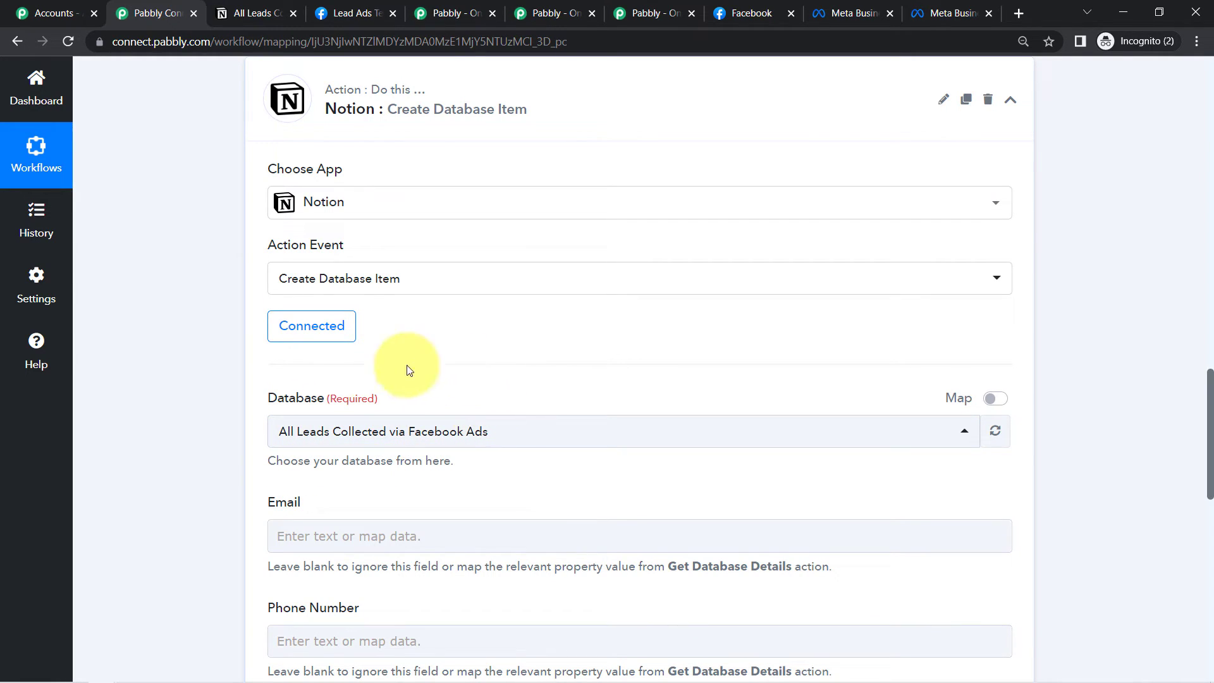
{"action": "left_click_drag", "start_coordinate": [1209, 386], "coordinate": [1198, 442]}
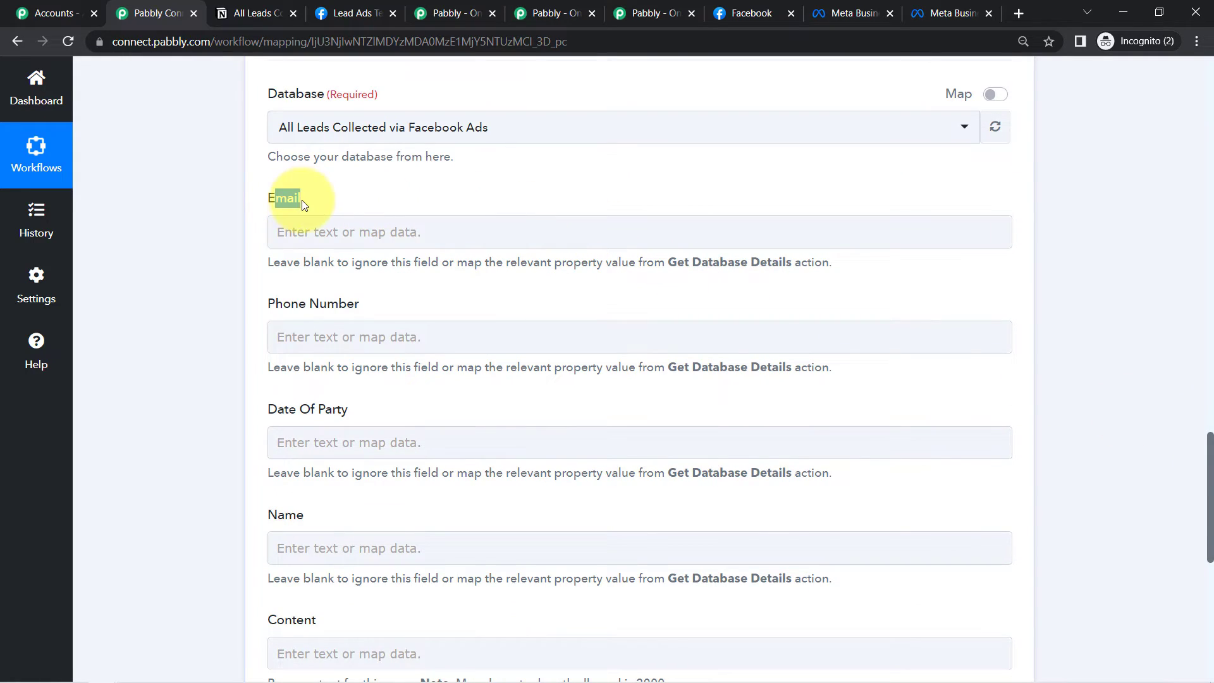
{"action": "left_click", "coordinate": [240, 11]}
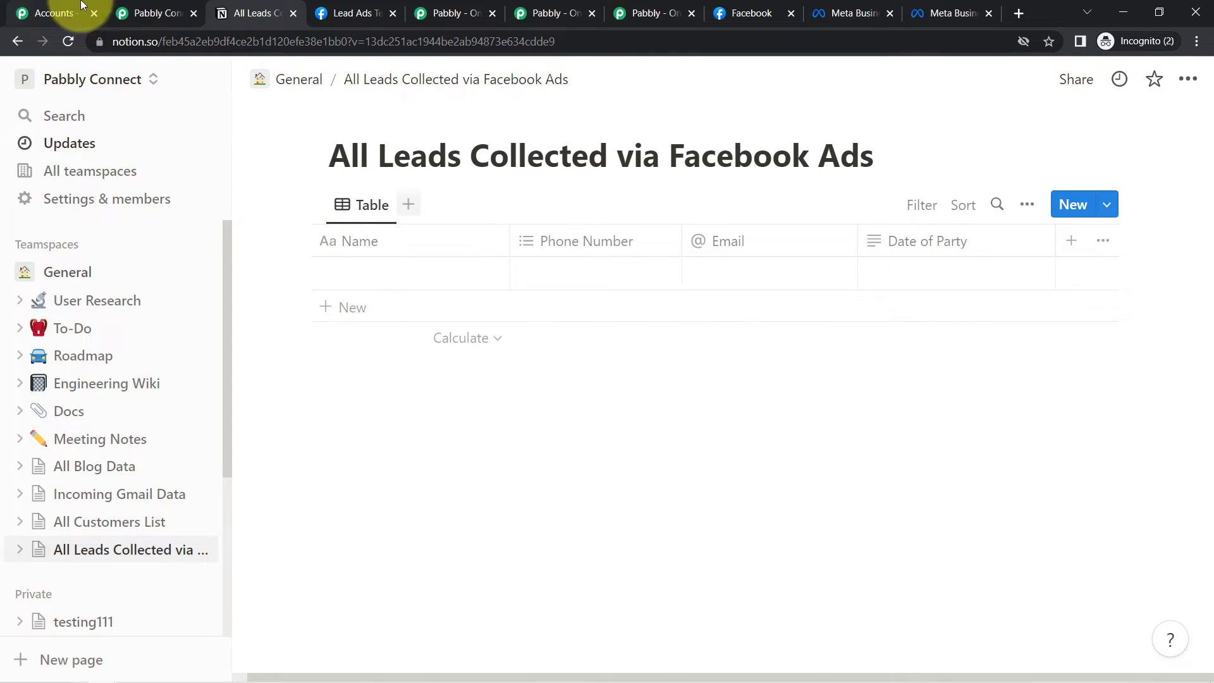
{"action": "left_click", "coordinate": [150, 13]}
- Review the revealed Email, Date Of Party and Phone Number fields
{"action": "left_click_drag", "start_coordinate": [292, 203], "coordinate": [304, 200]}
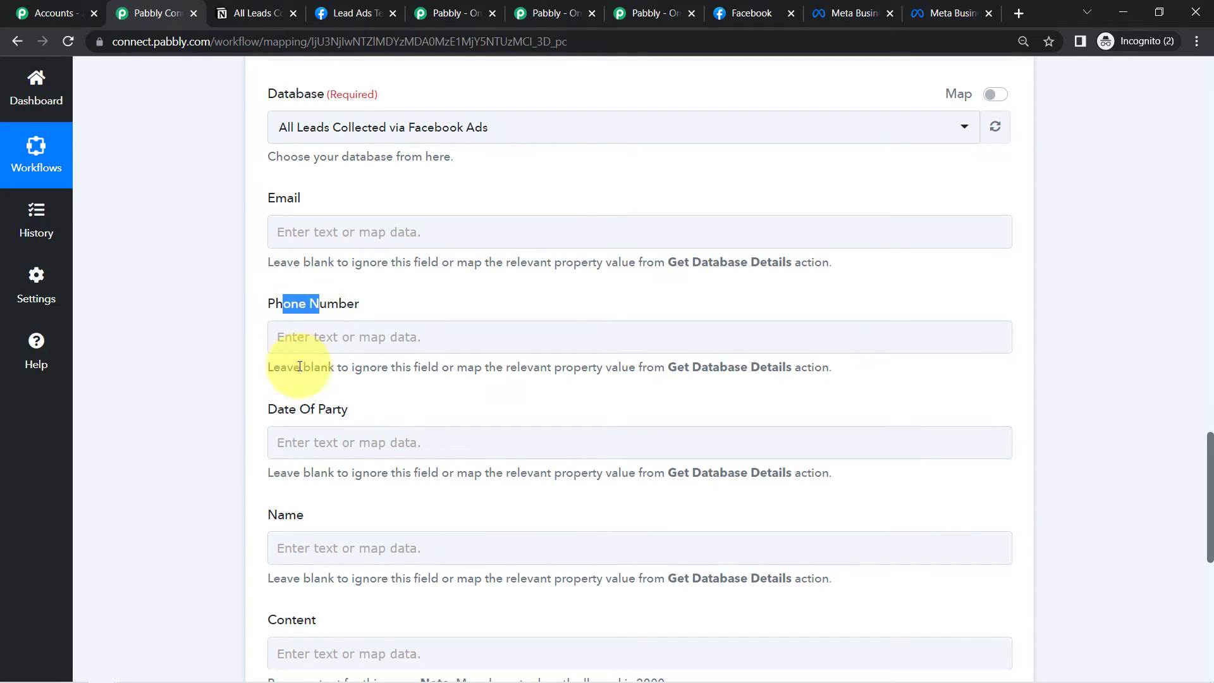
{"action": "left_click_drag", "start_coordinate": [268, 473], "coordinate": [287, 473]}
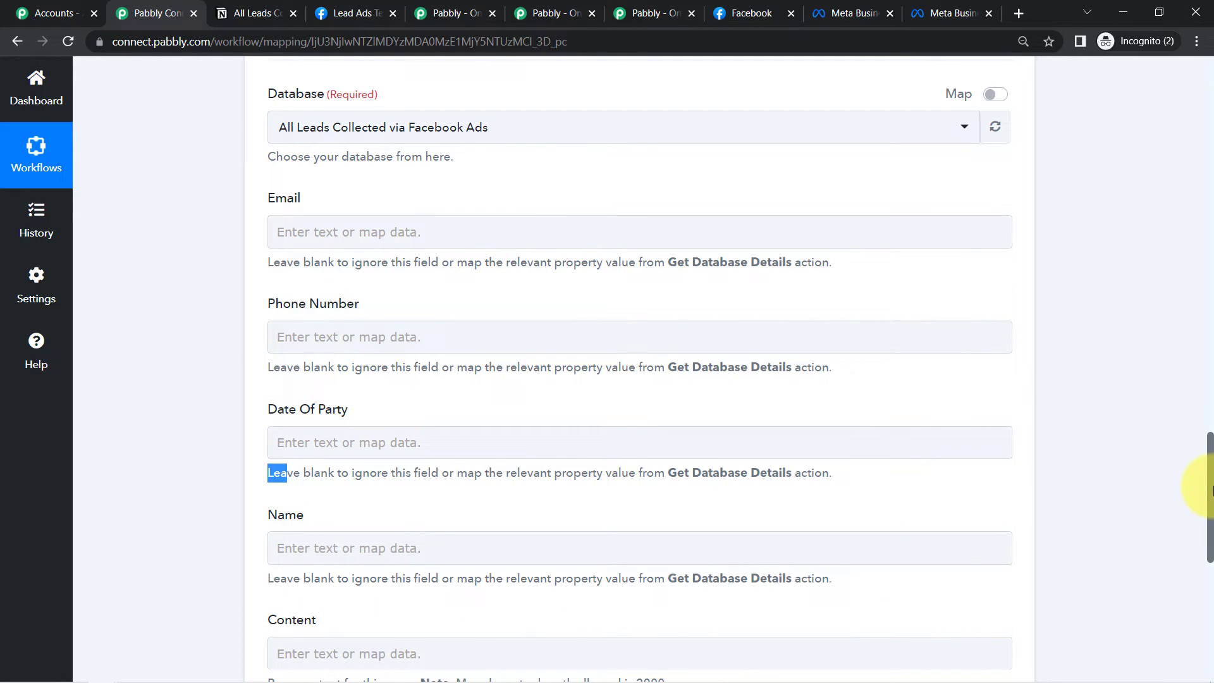
{"action": "left_click_drag", "start_coordinate": [1208, 487], "coordinate": [1206, 544]}
{"action": "left_click_drag", "start_coordinate": [548, 456], "coordinate": [575, 457]}
{"action": "left_click_drag", "start_coordinate": [1212, 568], "coordinate": [1208, 522]}
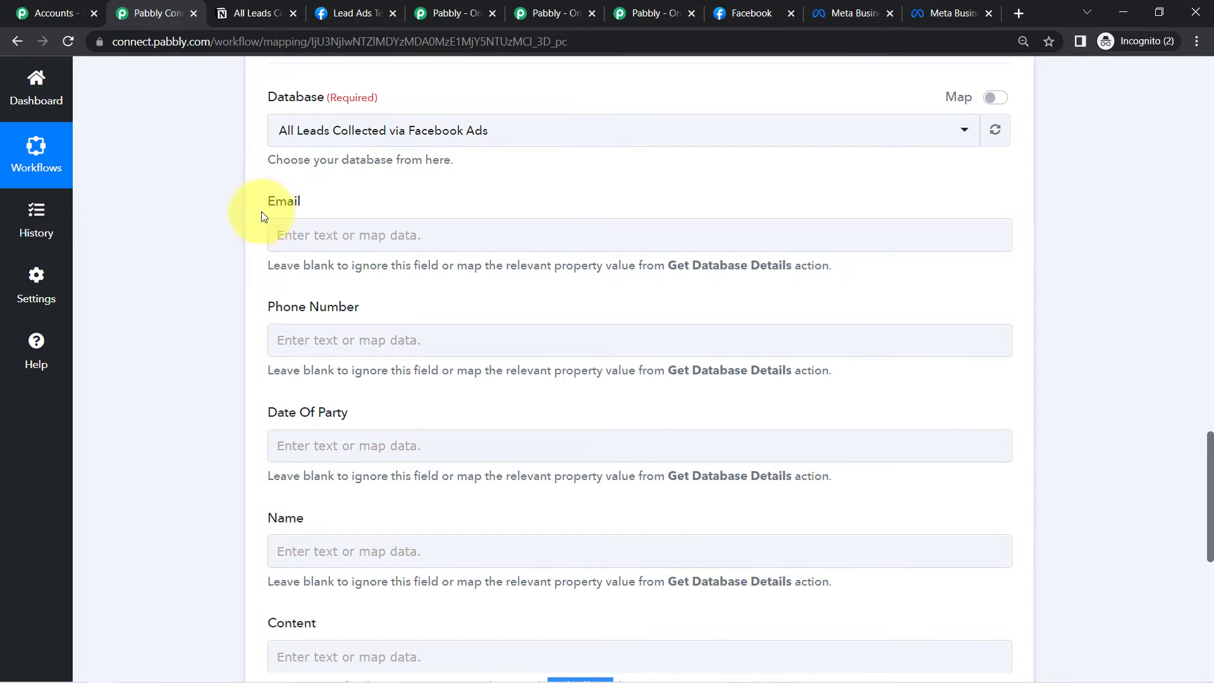
{"action": "left_click_drag", "start_coordinate": [268, 308], "coordinate": [324, 307]}
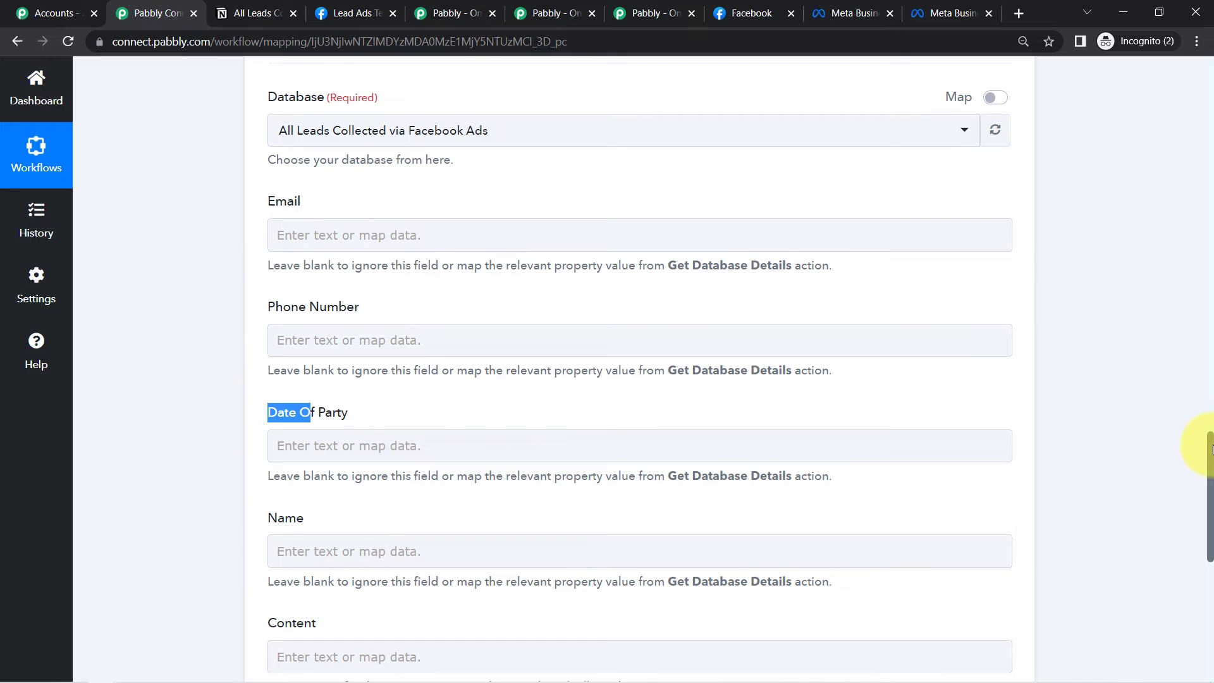
{"action": "left_click_drag", "start_coordinate": [1210, 449], "coordinate": [1211, 253]}
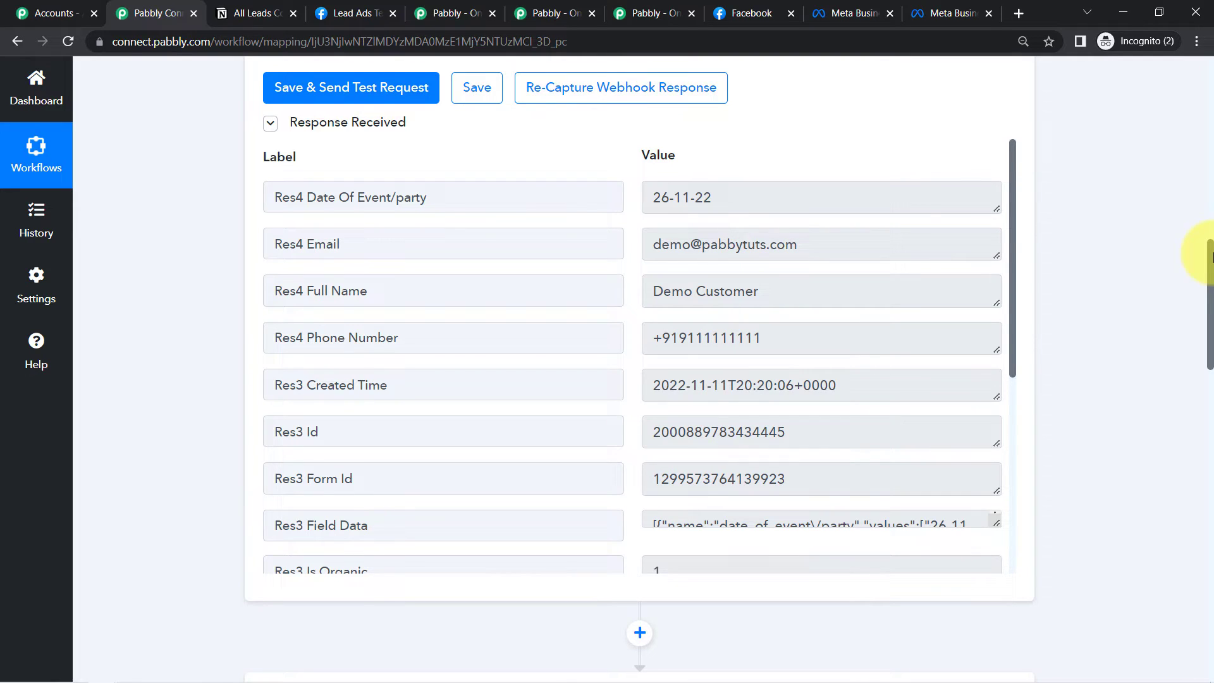
{"action": "left_click_drag", "start_coordinate": [1210, 281], "coordinate": [1211, 476]}
- Map the lead's Res4 Email value into the Email field
{"action": "left_click", "coordinate": [295, 302]}
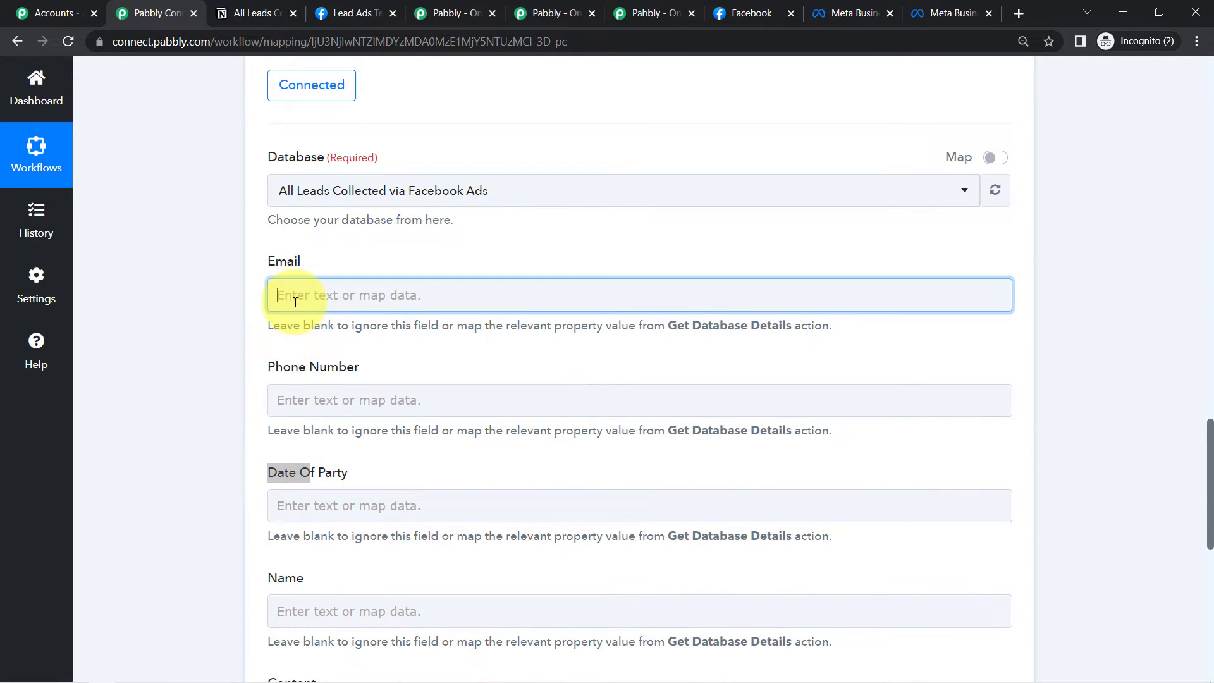
{"action": "left_click", "coordinate": [379, 422]}
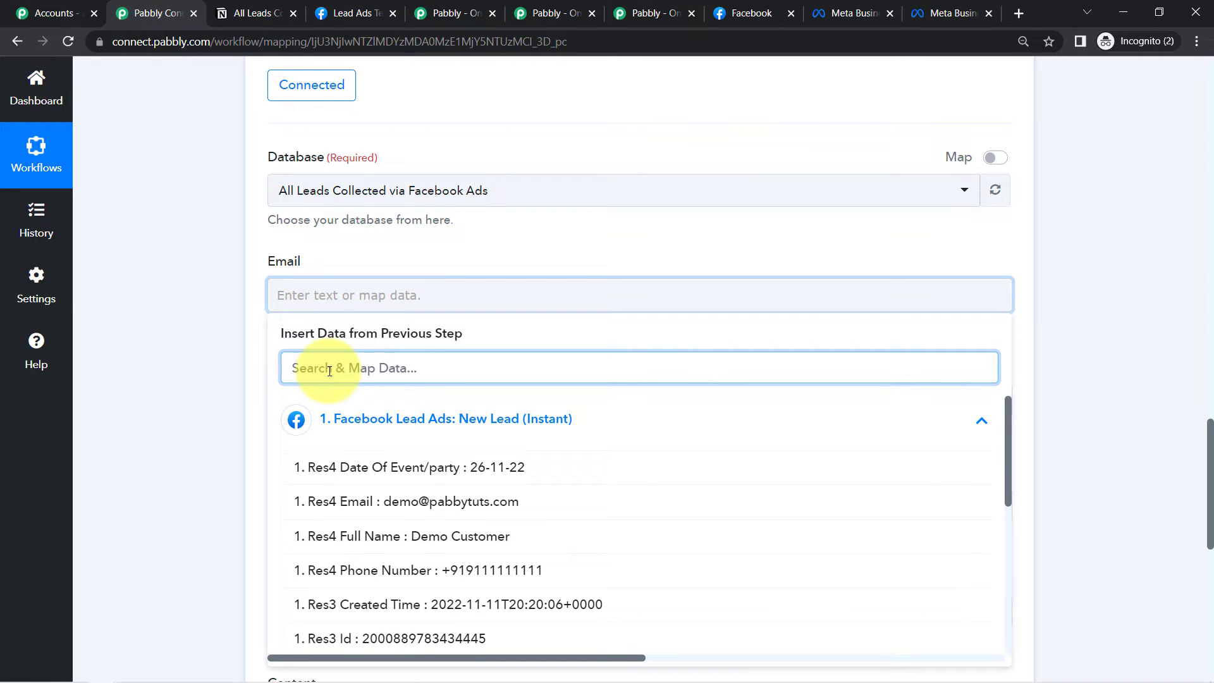
{"action": "type", "text": "@"}
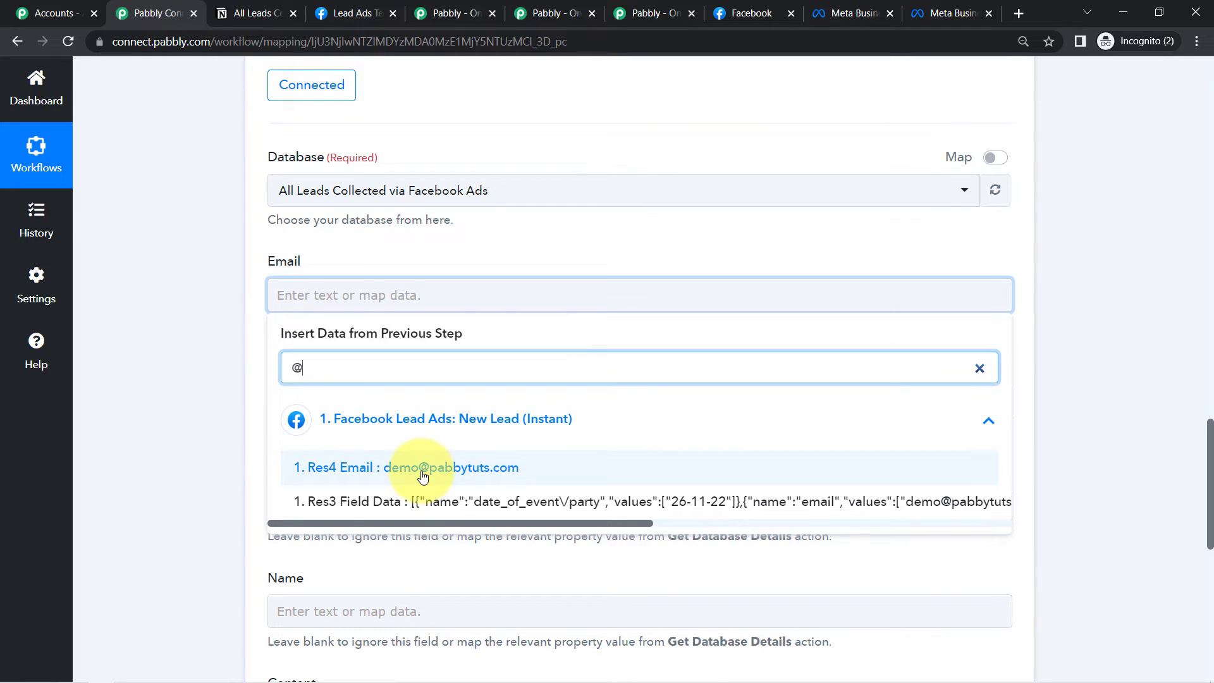
{"action": "left_click", "coordinate": [423, 476]}
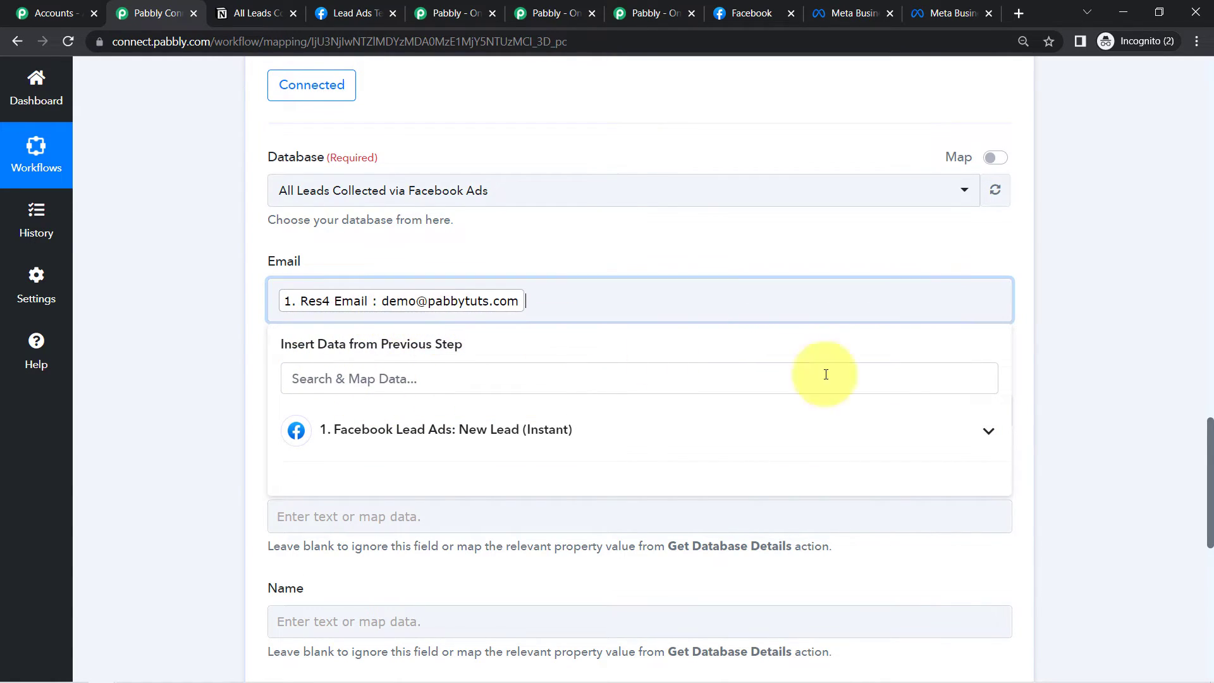
{"action": "scroll", "coordinate": [1206, 468], "scroll_direction": "down", "scroll_amount": 2}
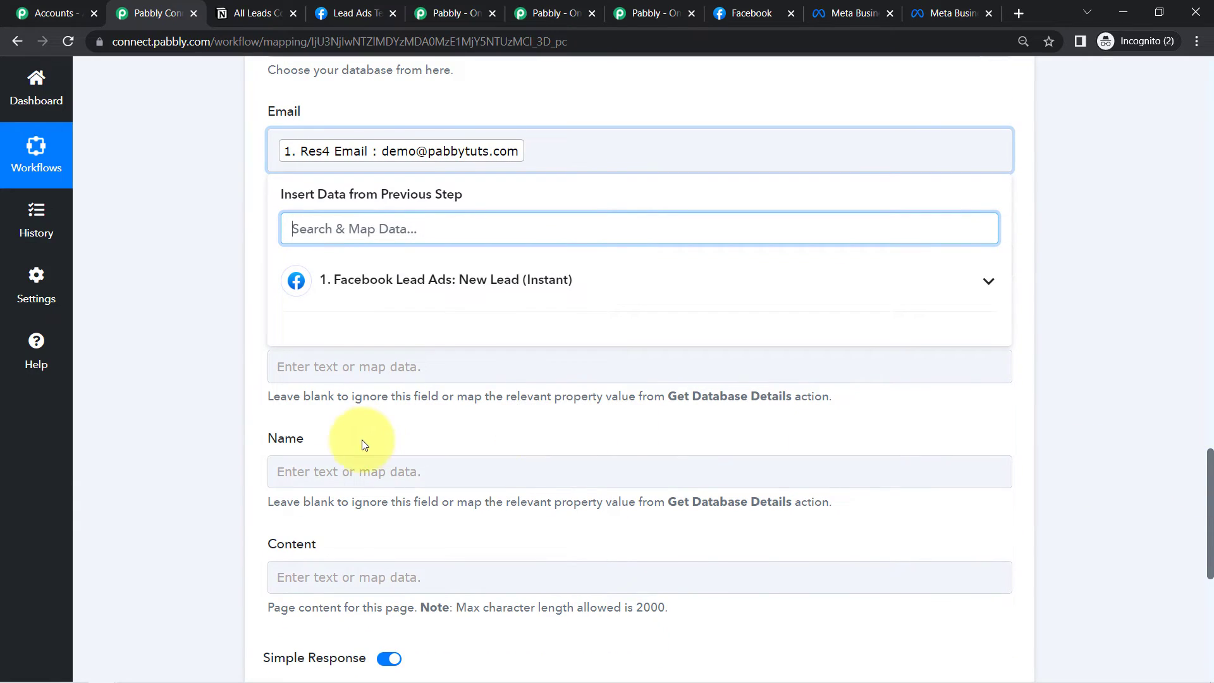
{"action": "left_click", "coordinate": [185, 464]}
- Map the lead's phone number into the Phone Number field
{"action": "left_click", "coordinate": [347, 261]}
{"action": "left_click", "coordinate": [327, 335]}
{"action": "type", "text": "ph"}
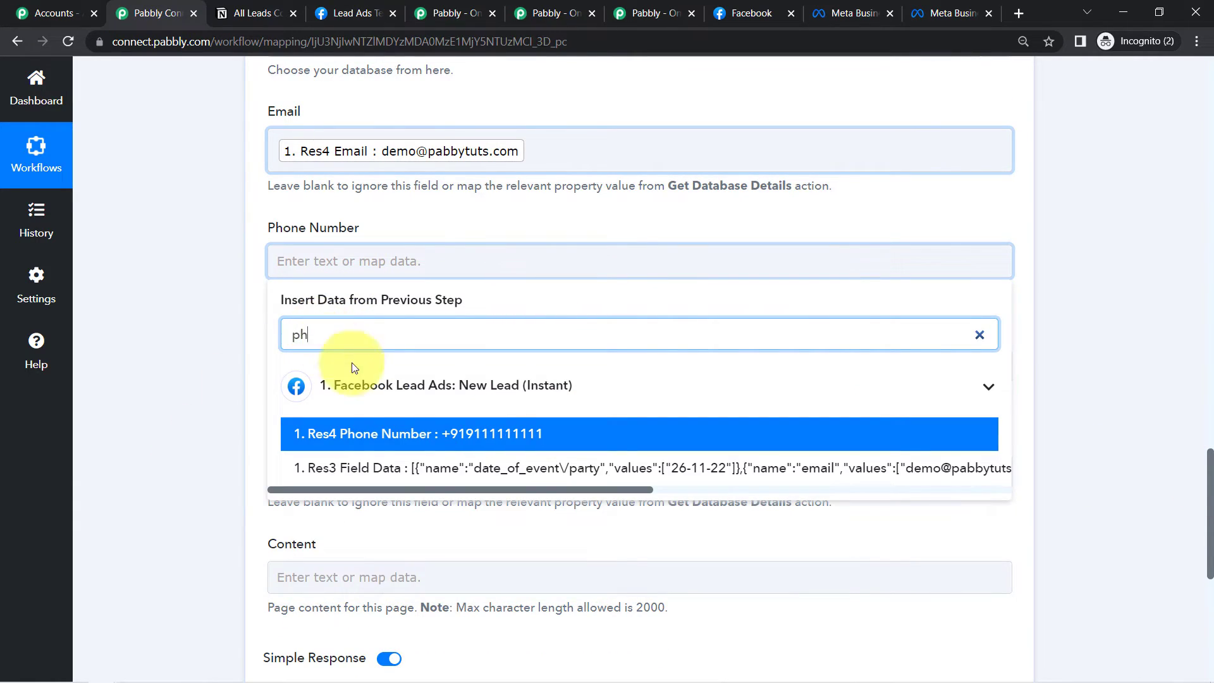
{"action": "left_click", "coordinate": [531, 355]}
{"action": "left_click", "coordinate": [149, 360]}
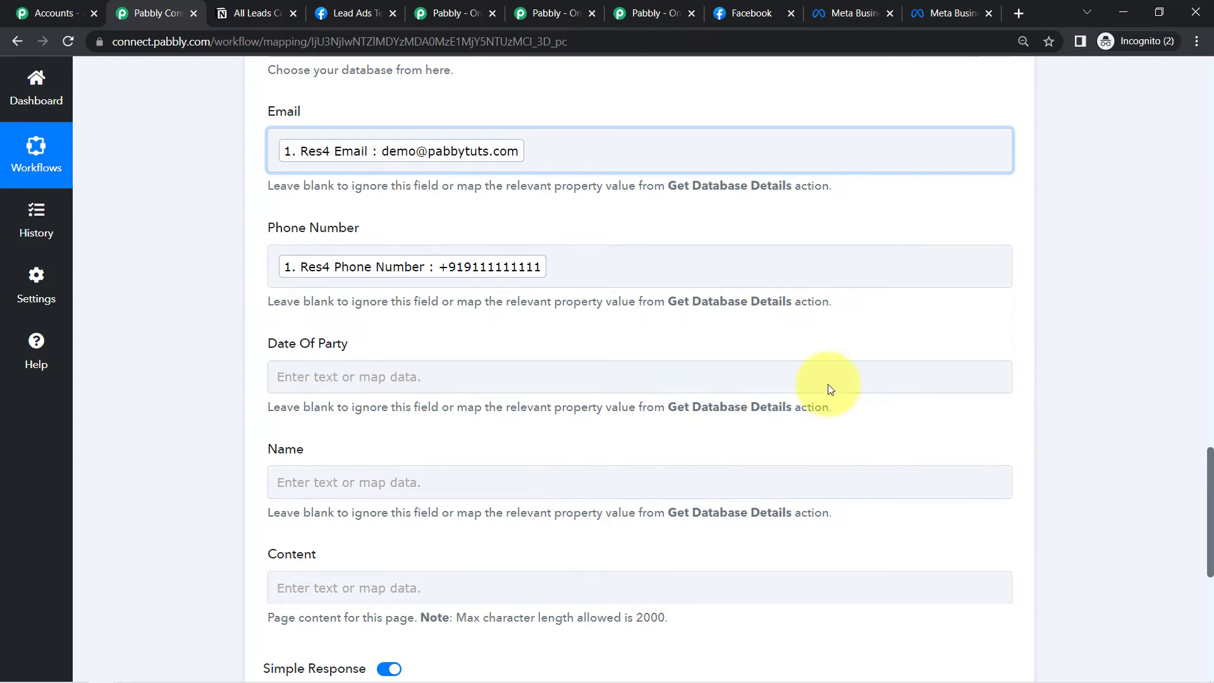
- Map the lead's Date Of Event/party value into Date Of Party
{"action": "left_click", "coordinate": [301, 391]}
{"action": "left_click", "coordinate": [349, 448]}
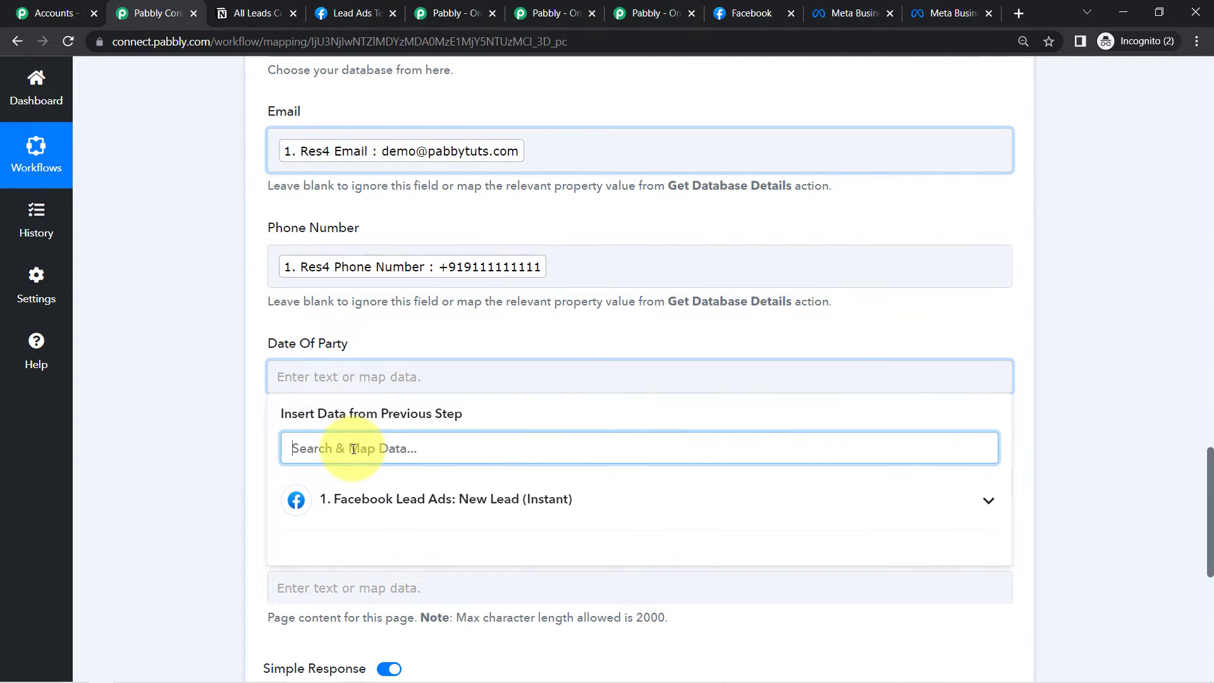
{"action": "type", "text": "dat"}
{"action": "left_click", "coordinate": [505, 549]}
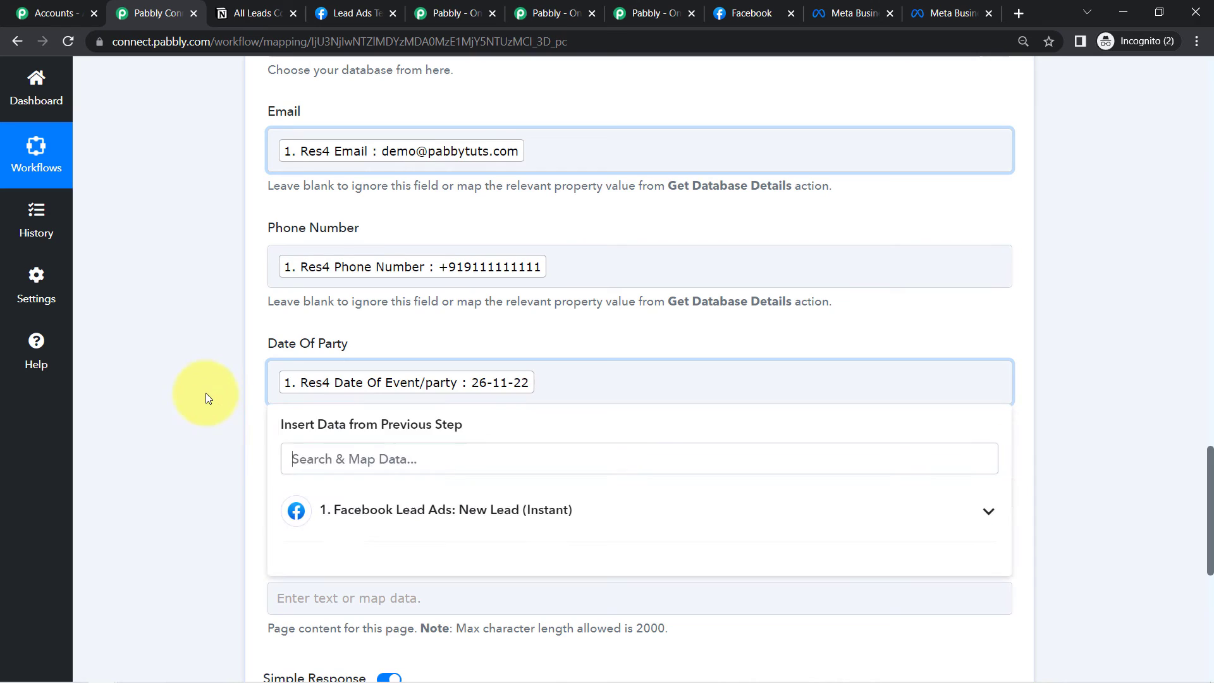
{"action": "left_click", "coordinate": [1210, 486]}
{"action": "left_click_drag", "start_coordinate": [1209, 479], "coordinate": [1210, 515]}
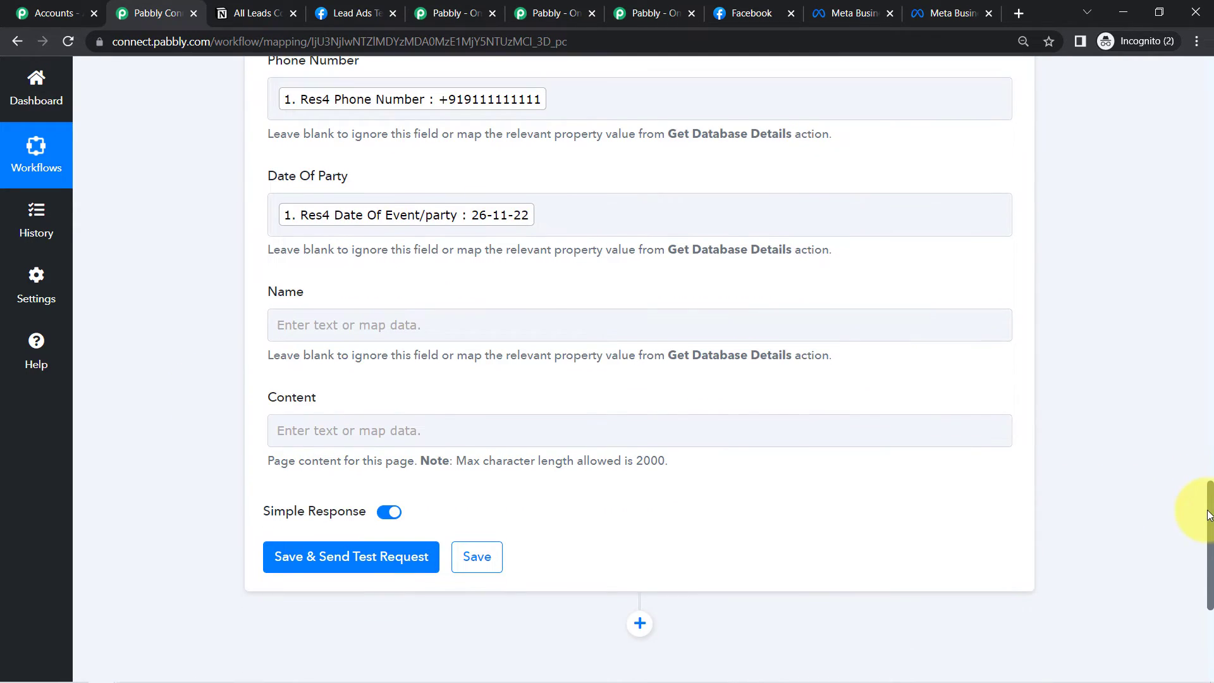
- Map the lead's Full Name into the Name field
{"action": "left_click", "coordinate": [370, 323]}
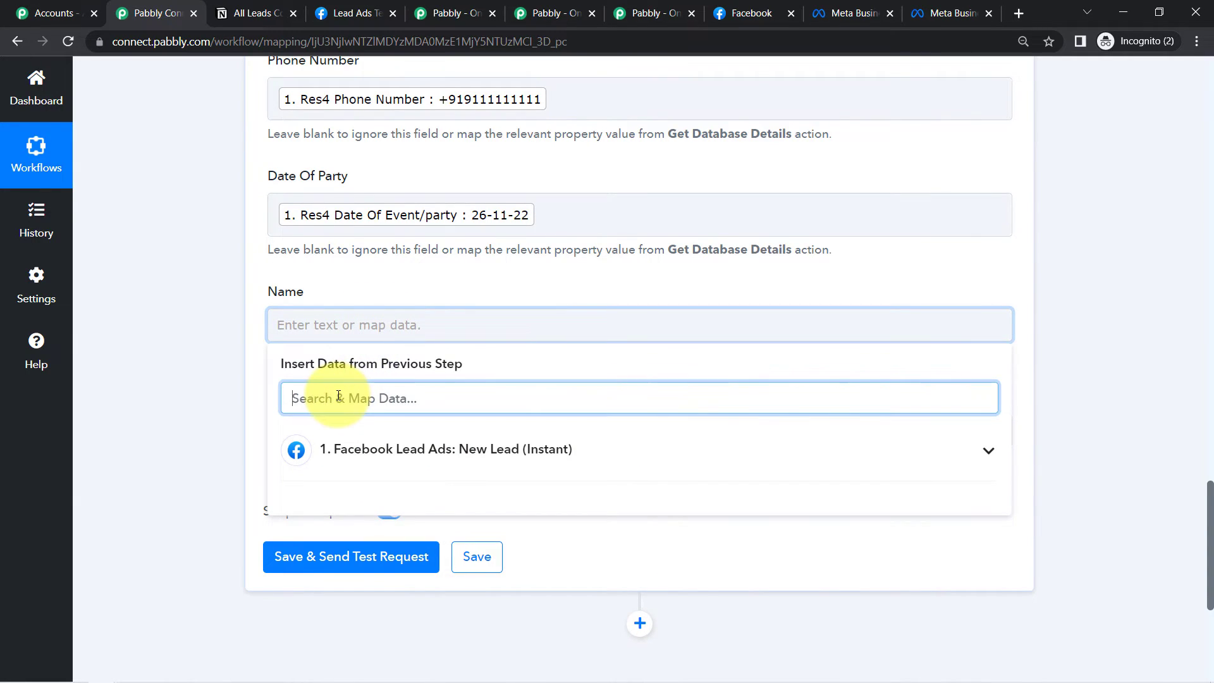
{"action": "type", "text": "nam"}
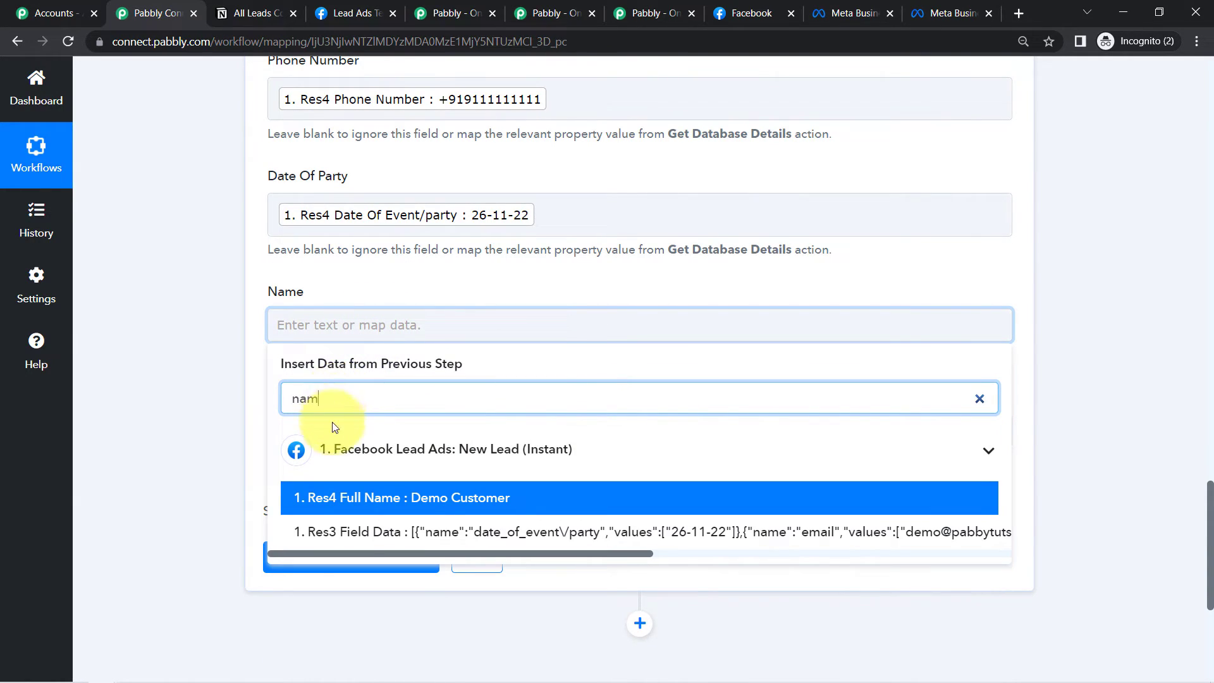
{"action": "left_click", "coordinate": [450, 498]}
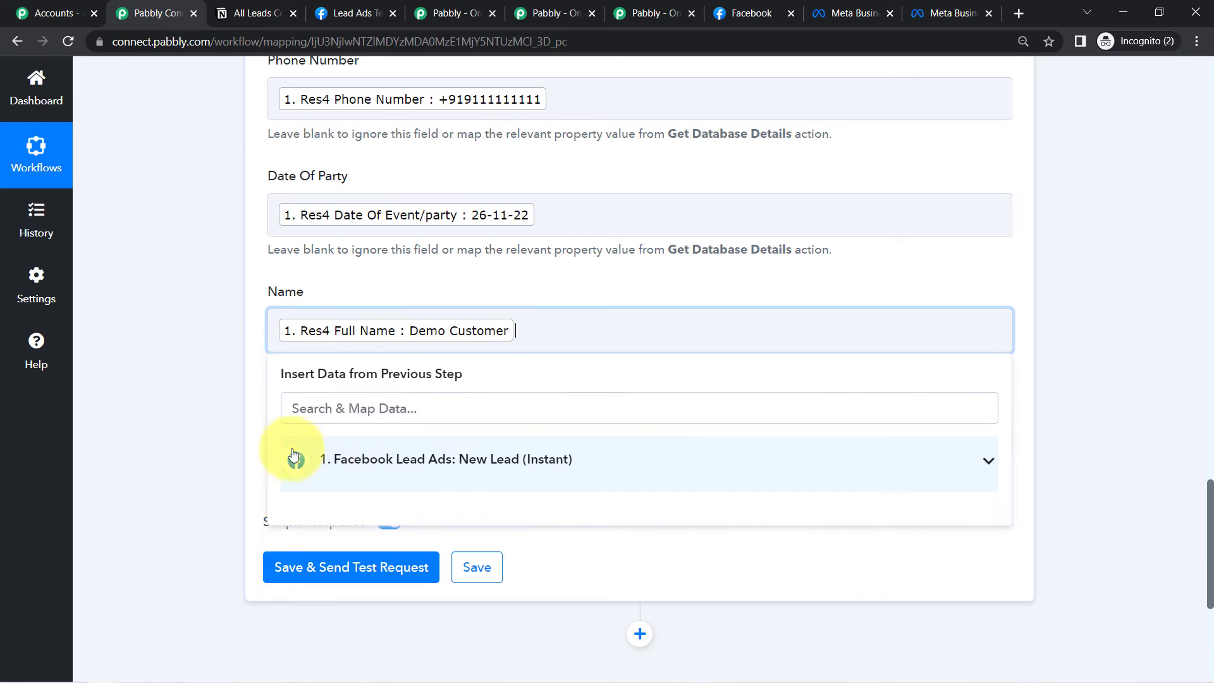
{"action": "left_click", "coordinate": [226, 466]}
{"action": "scroll", "coordinate": [1211, 547], "scroll_direction": "up", "scroll_amount": 3}
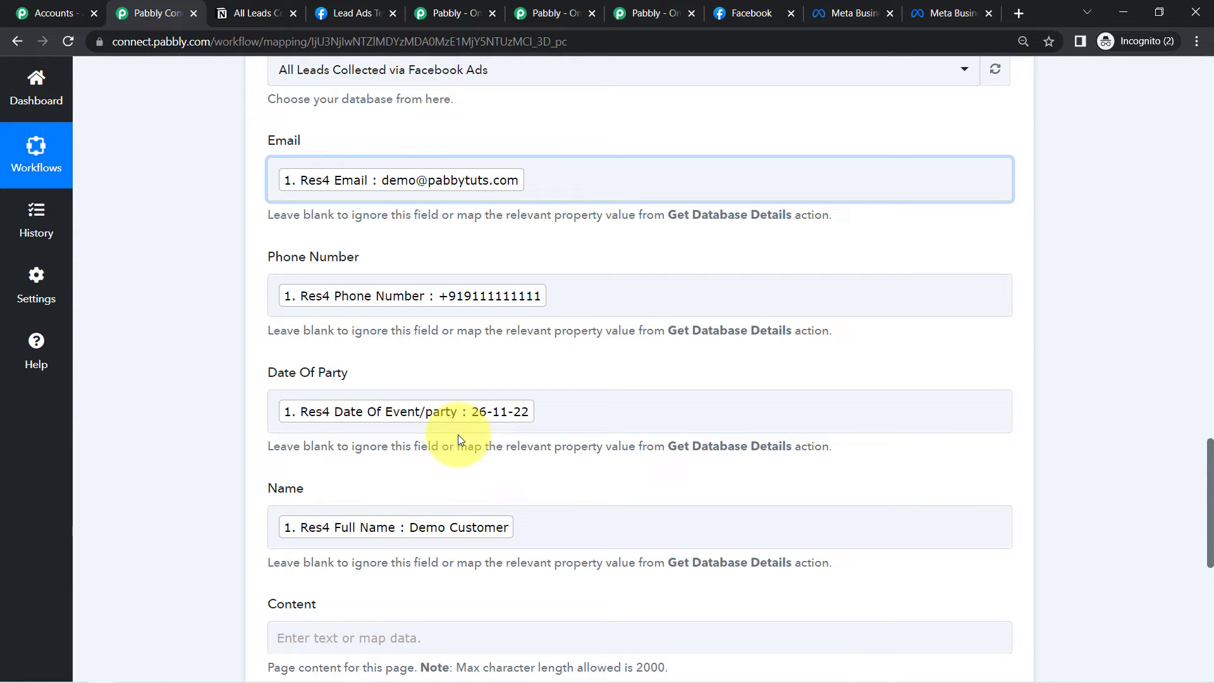
- Save and send a test request for the Notion step, then view the Notion leads table
{"action": "left_click_drag", "start_coordinate": [1209, 466], "coordinate": [1203, 567]}
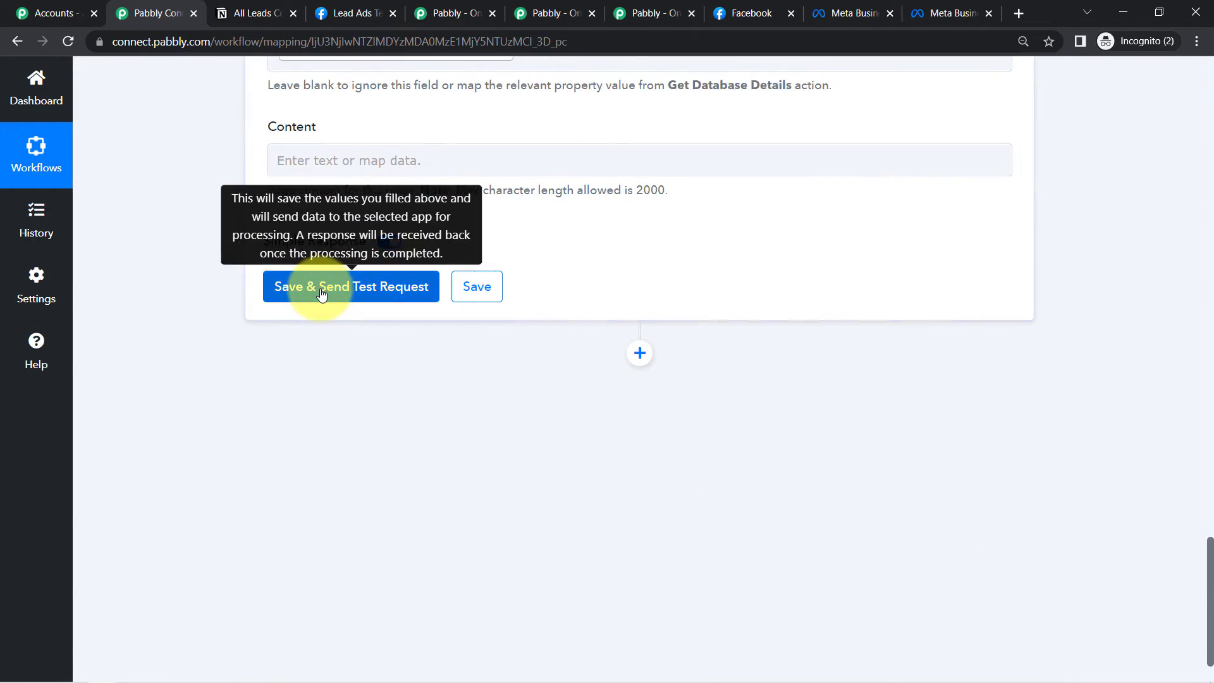
{"action": "left_click", "coordinate": [322, 293]}
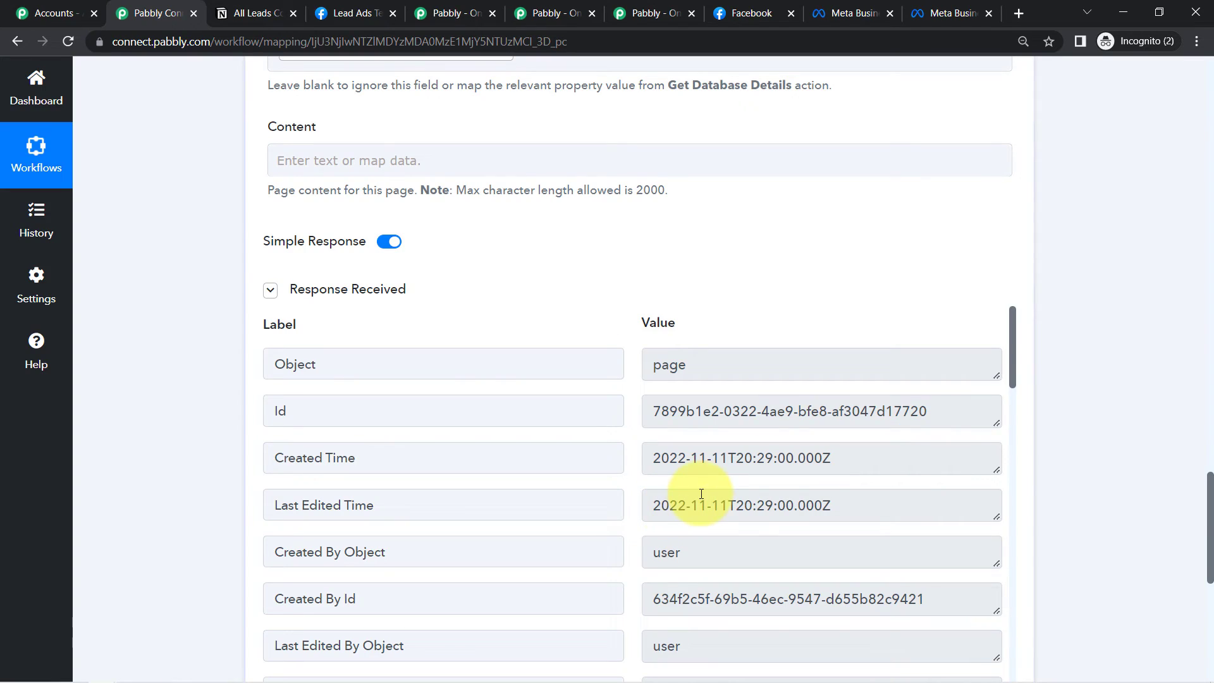
{"action": "left_click", "coordinate": [258, 12]}
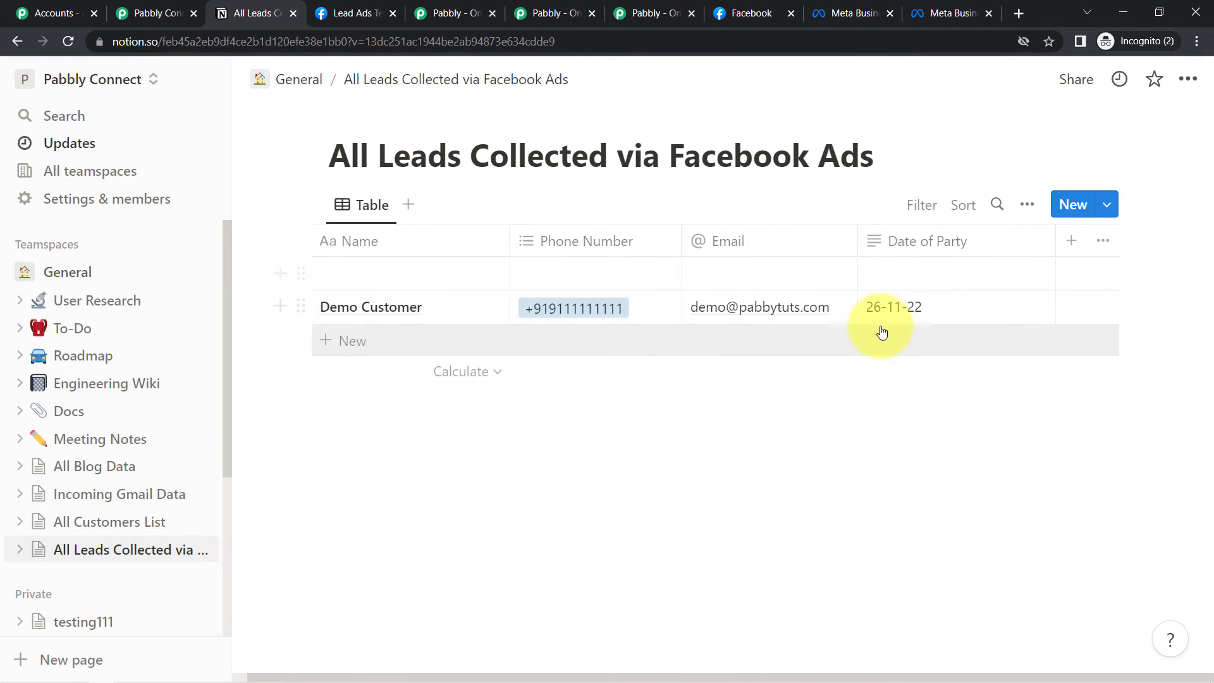
- Delete the empty top row above Demo Customer and return to the workflow
{"action": "left_click", "coordinate": [300, 273]}
{"action": "key", "text": "Delete"}
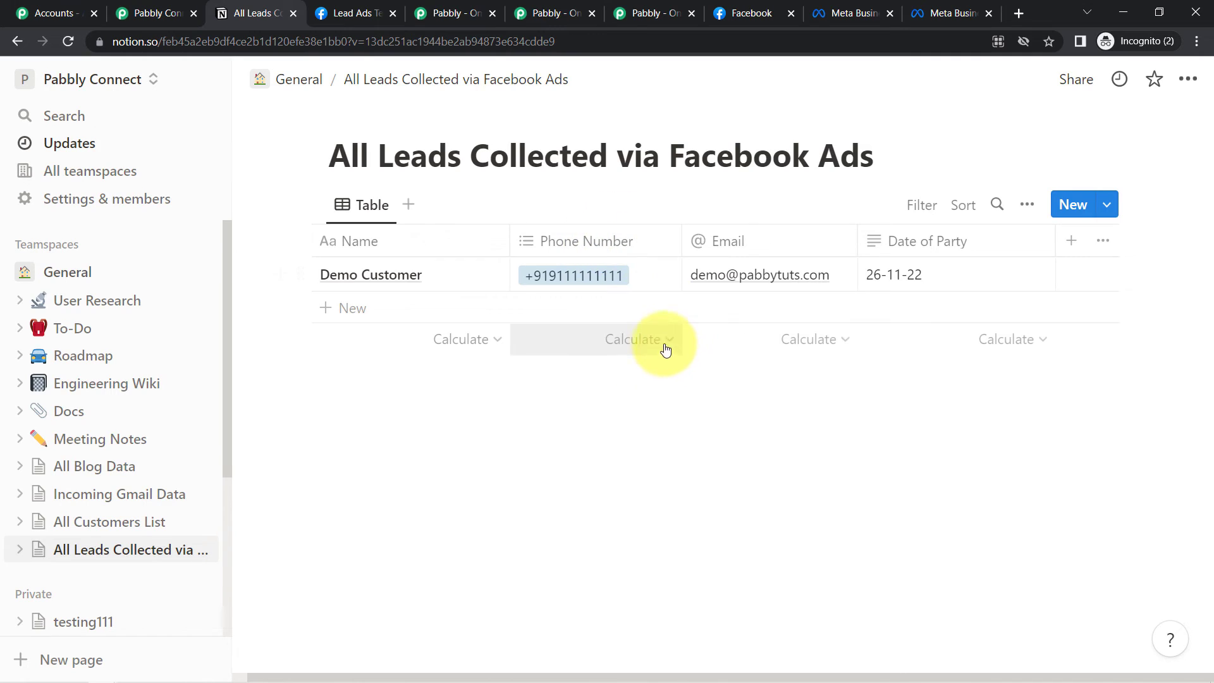
{"action": "left_click", "coordinate": [128, 40]}
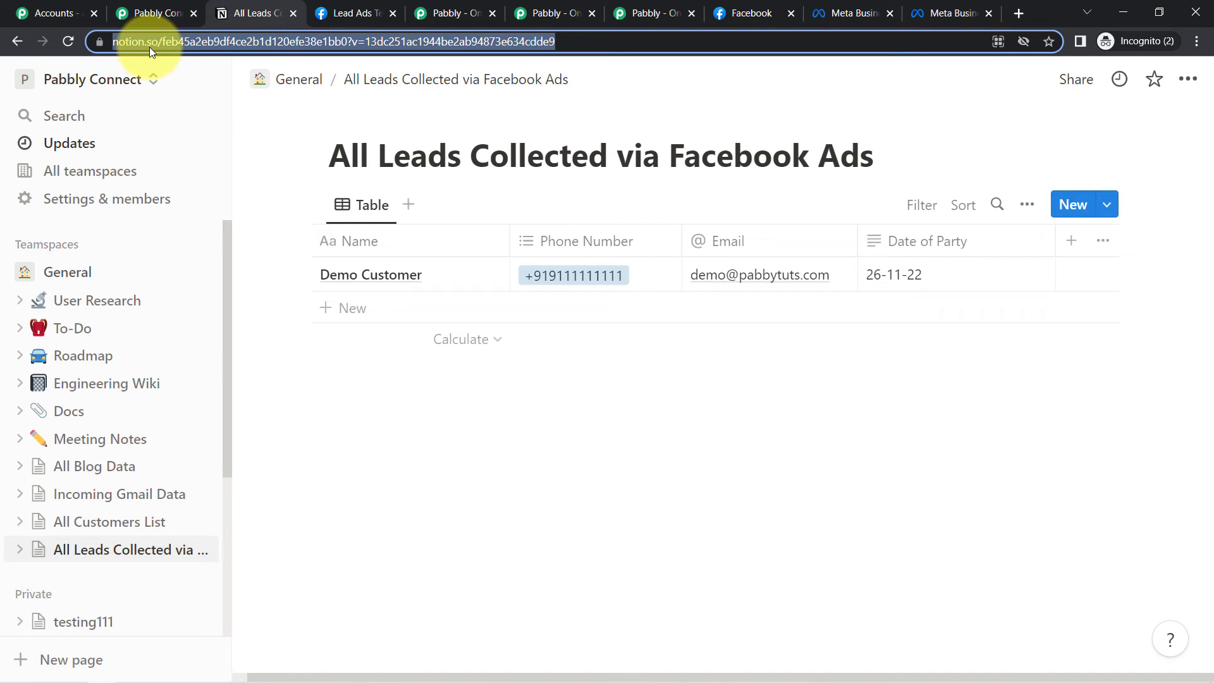
{"action": "left_click", "coordinate": [155, 12]}
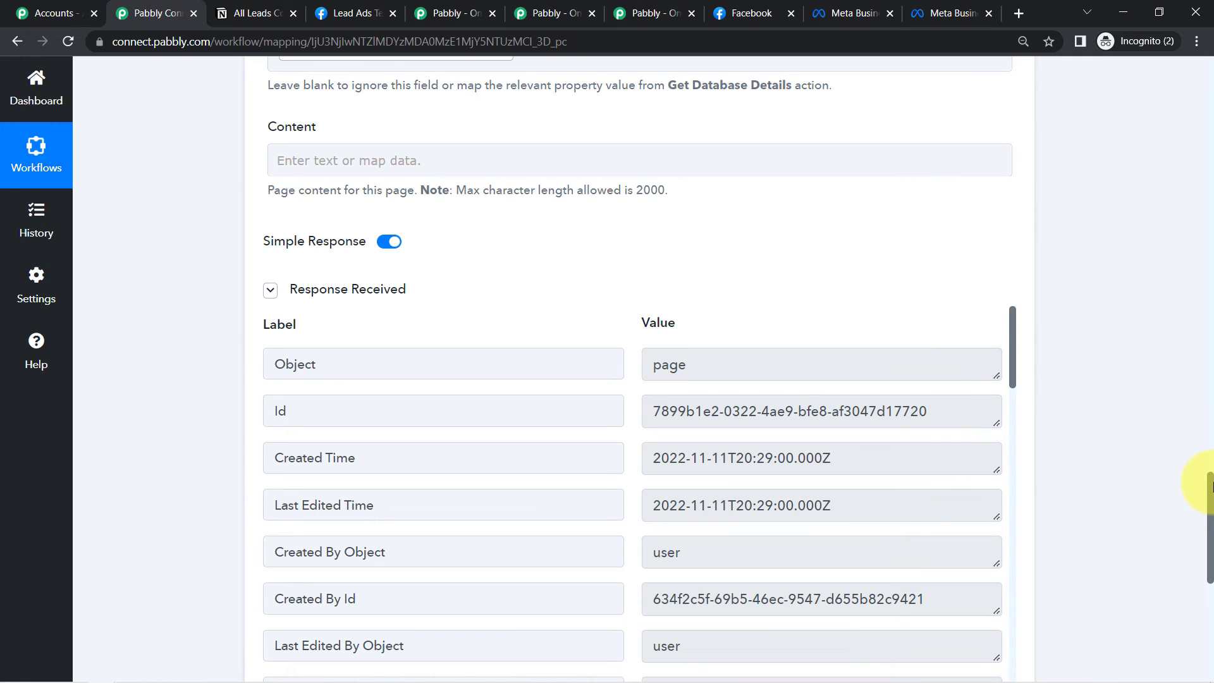
- Collapse the Facebook trigger and Notion action steps
{"action": "left_click_drag", "start_coordinate": [1209, 496], "coordinate": [1200, 88]}
{"action": "scroll", "coordinate": [778, 230], "scroll_direction": "up", "scroll_amount": 2}
{"action": "left_click", "coordinate": [410, 314]}
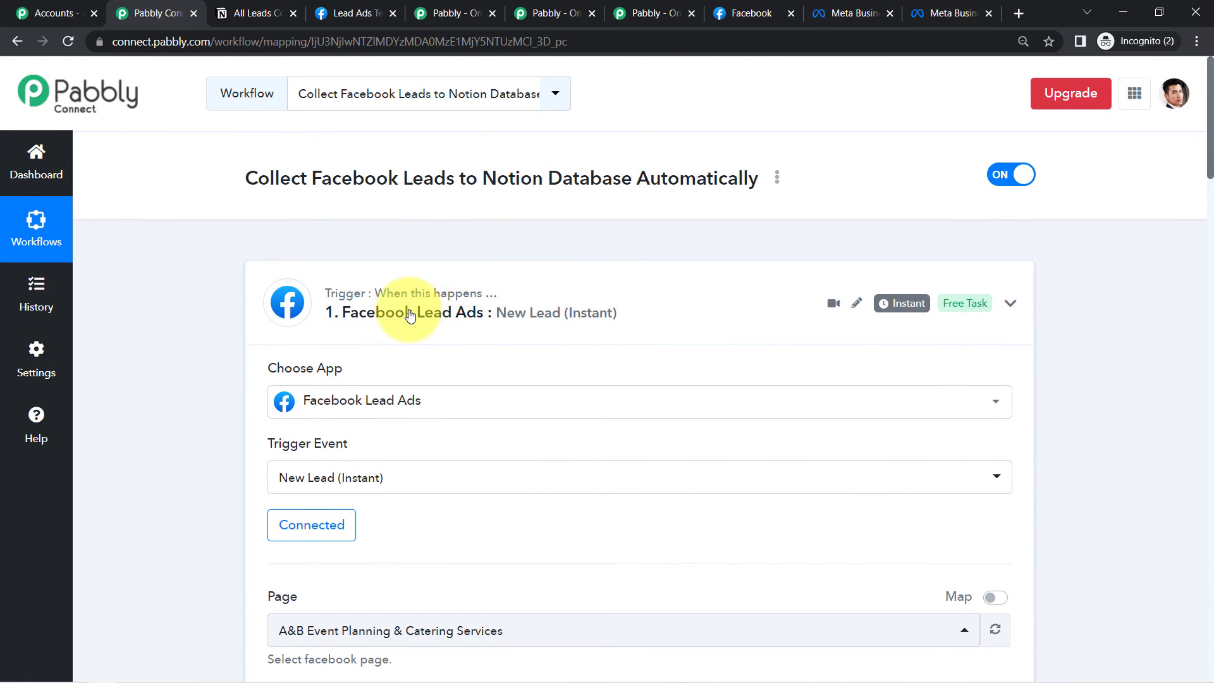
{"action": "left_click", "coordinate": [391, 469]}
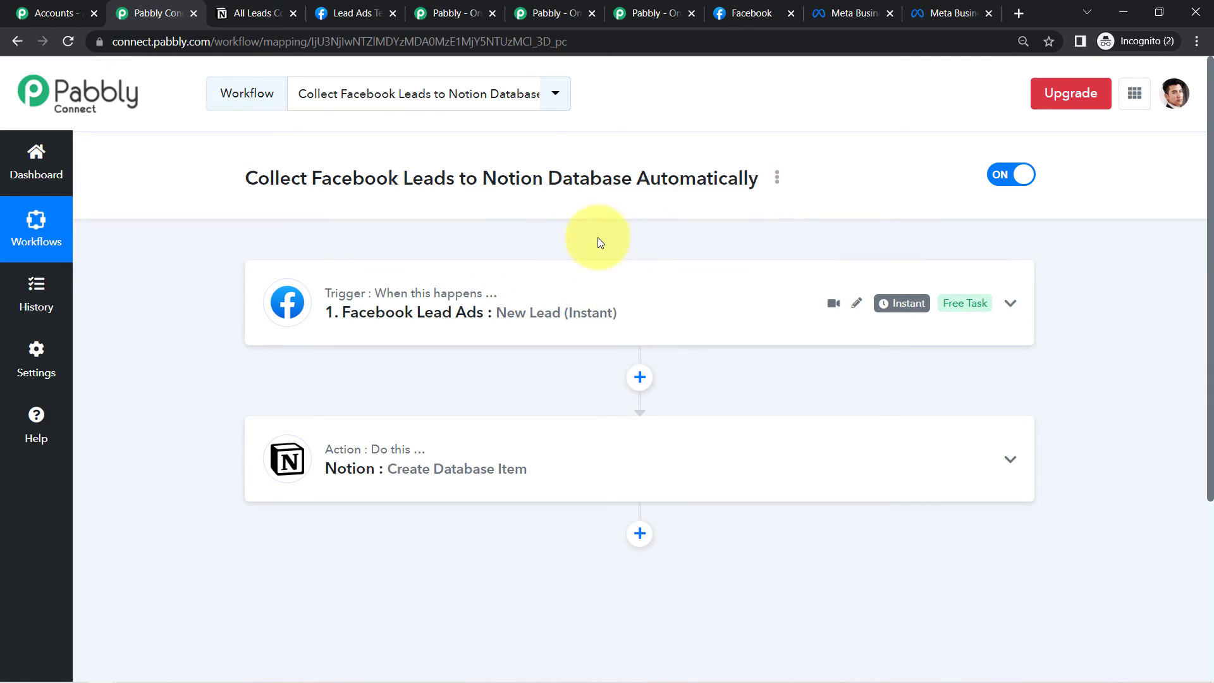
- Generate the workflow's share link and select it
{"action": "left_click", "coordinate": [777, 179]}
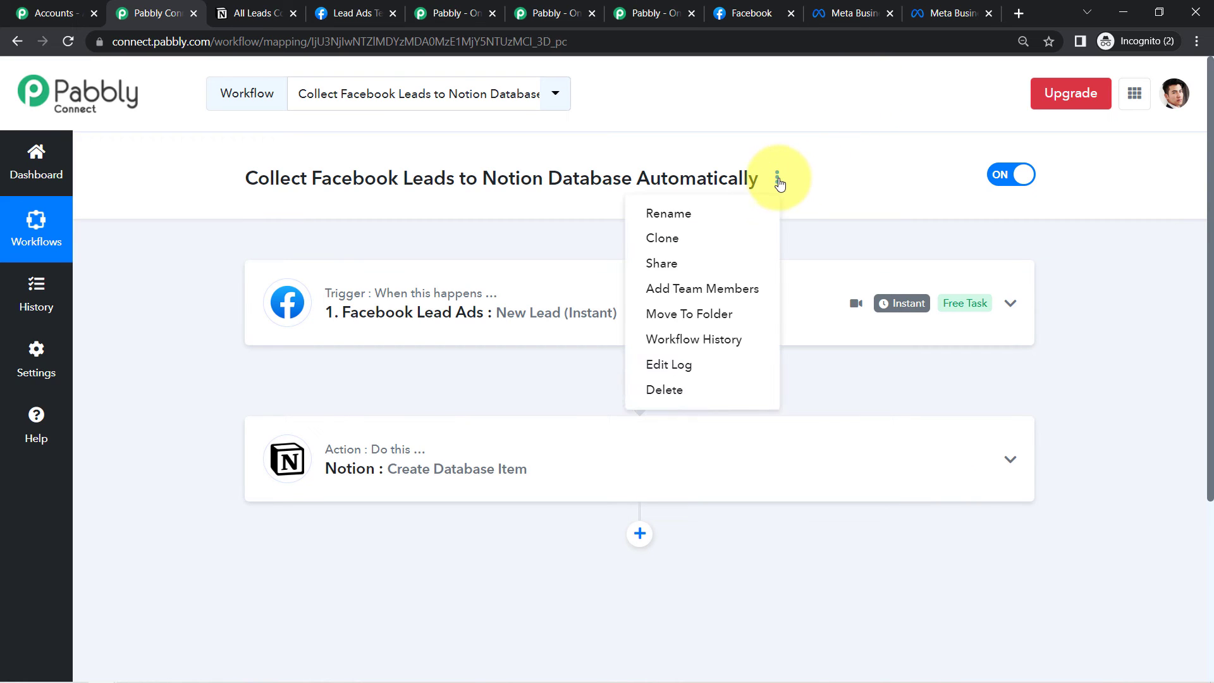
{"action": "left_click", "coordinate": [683, 263]}
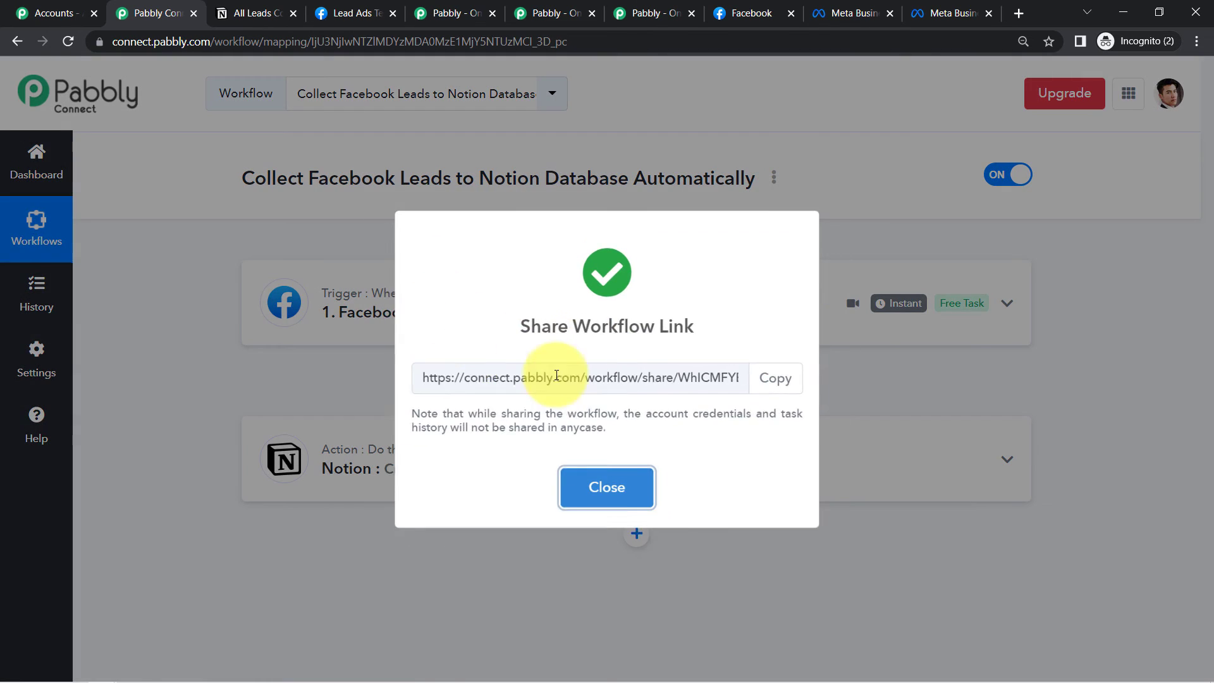
{"action": "triple_click", "coordinate": [556, 378]}
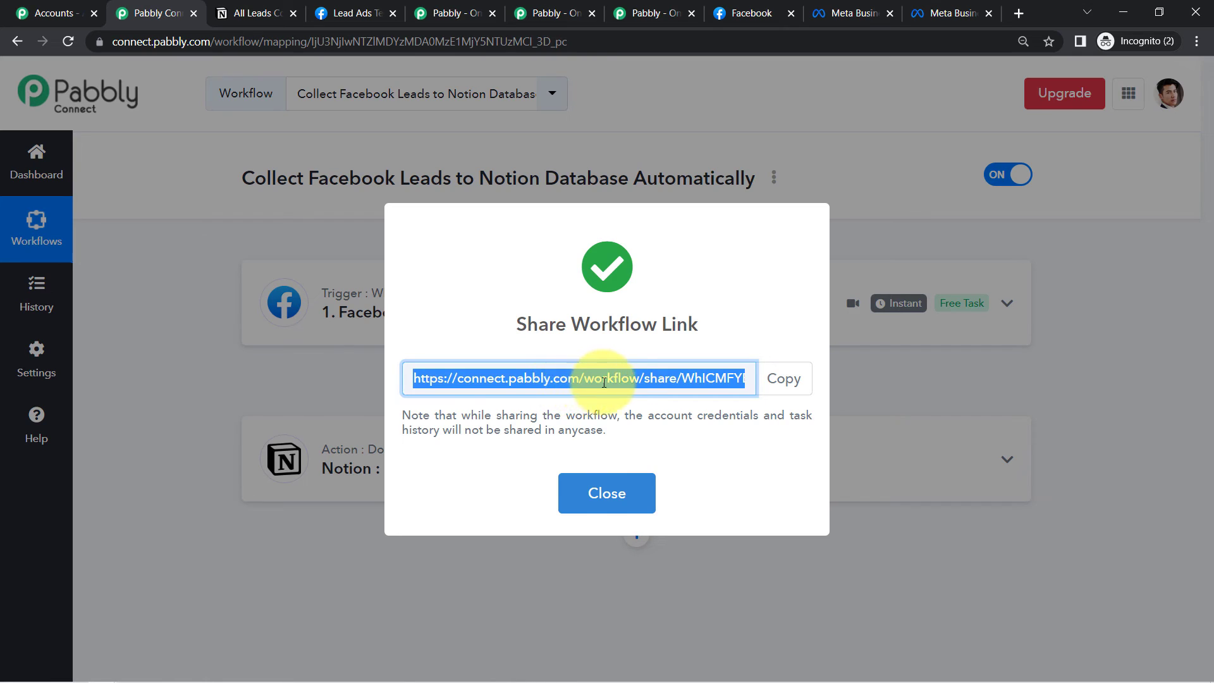